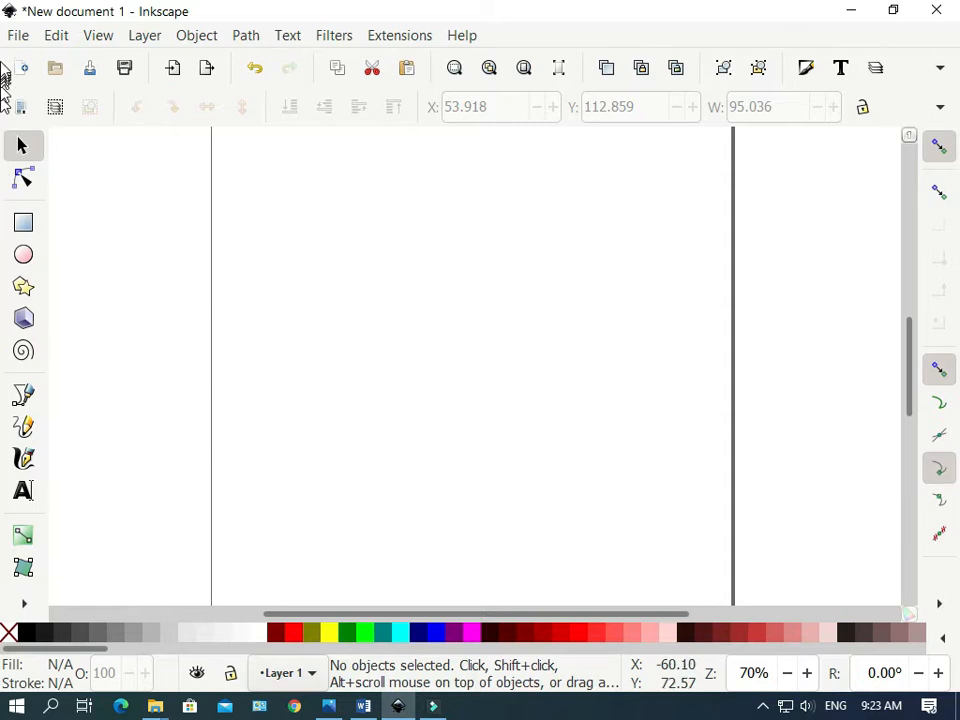
# Switch to the Word document, examine the fish reference drawing, and move that window aside.
pyautogui.hotkey('alt', 'Tab')
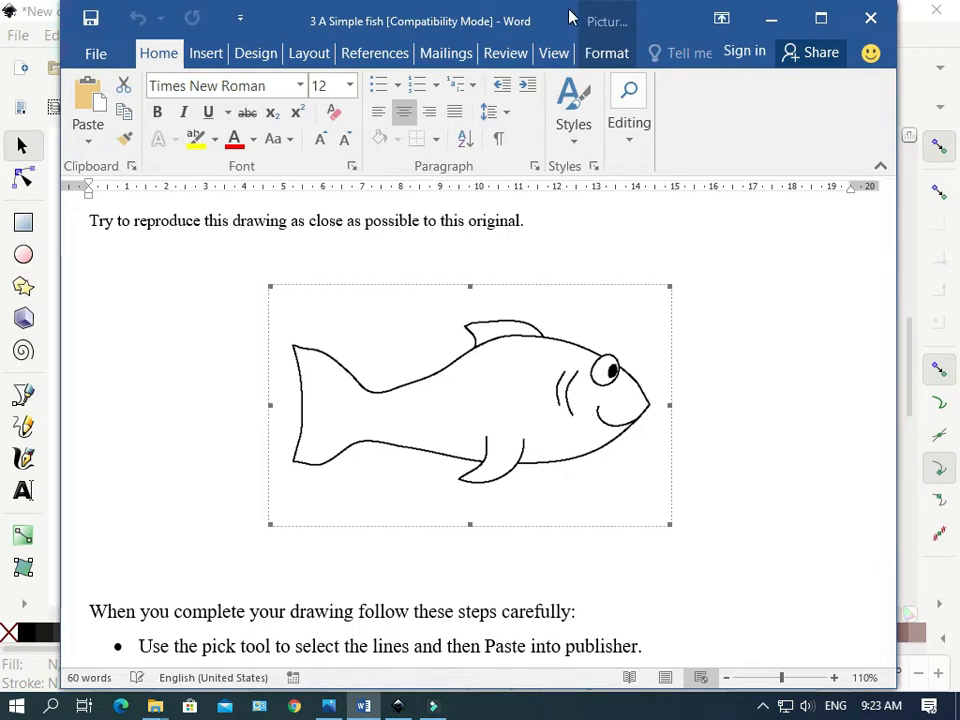
pyautogui.moveTo(561, 12); pyautogui.dragTo(1, 118)
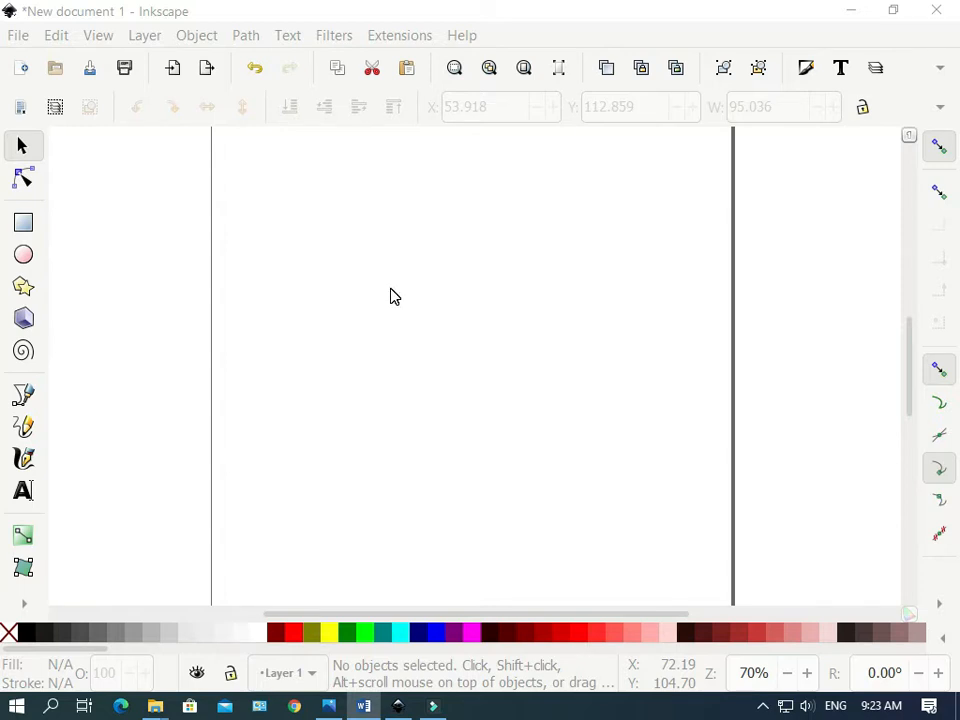
# Try out a rough closed fish outline with the freehand tool and delete all of its nodes.
pyautogui.click(26, 428)
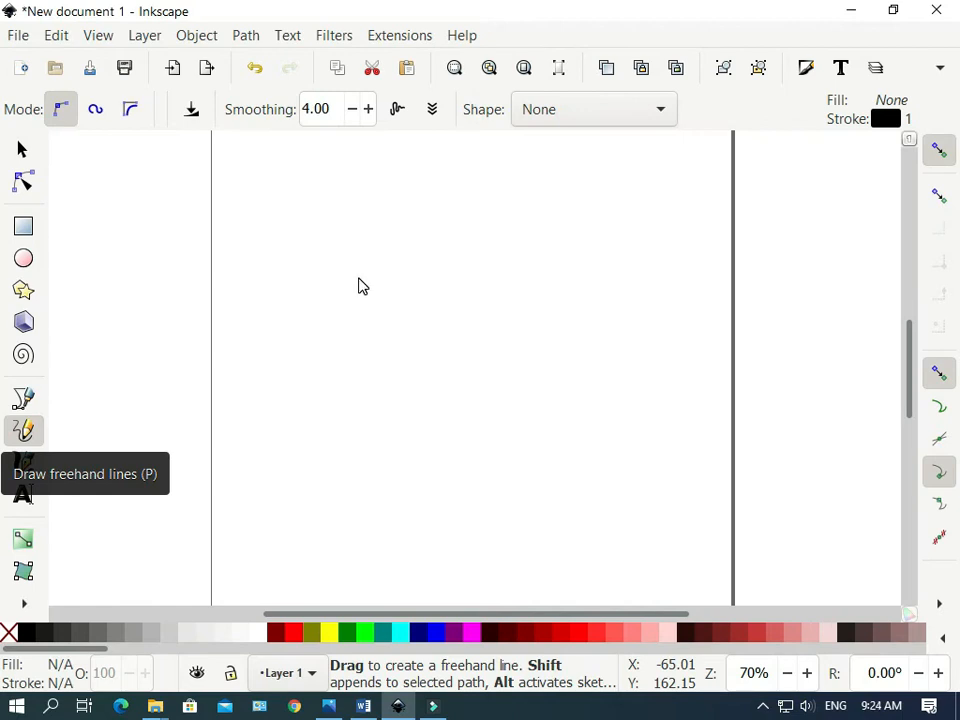
pyautogui.moveTo(354, 278)
pyautogui.mouseDown()
pyautogui.moveTo(364, 292)
pyautogui.moveTo(422, 306)
pyautogui.moveTo(510, 291)
pyautogui.moveTo(576, 298)
pyautogui.moveTo(624, 340)
pyautogui.moveTo(454, 354)
pyautogui.moveTo(392, 336)
pyautogui.moveTo(323, 353)
pyautogui.moveTo(349, 311)
pyautogui.moveTo(354, 278)
pyautogui.mouseUp()
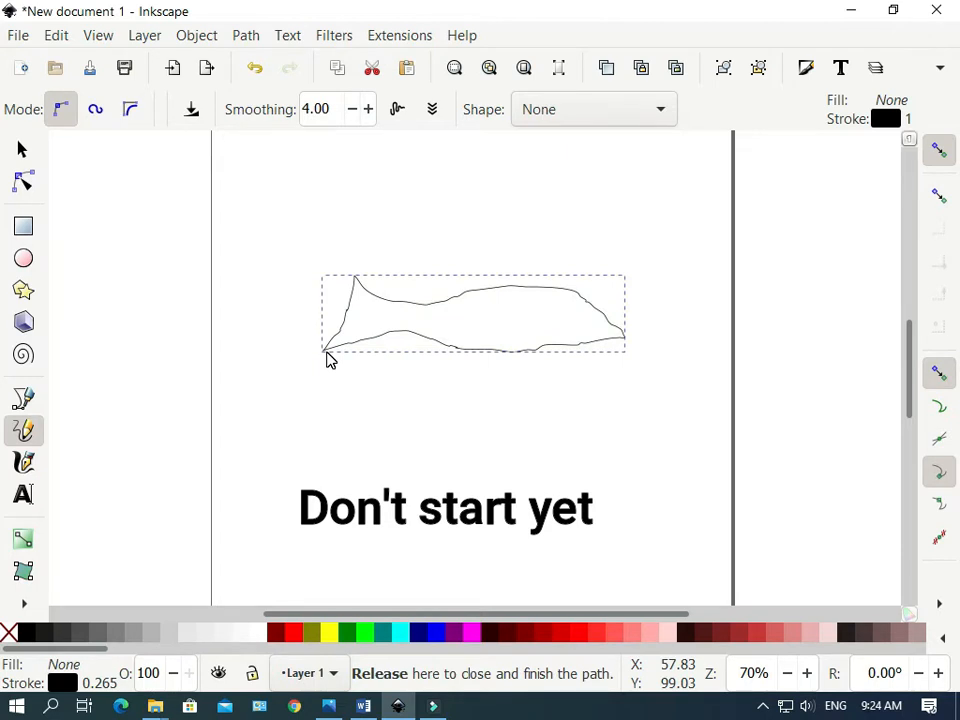
pyautogui.click(25, 188)
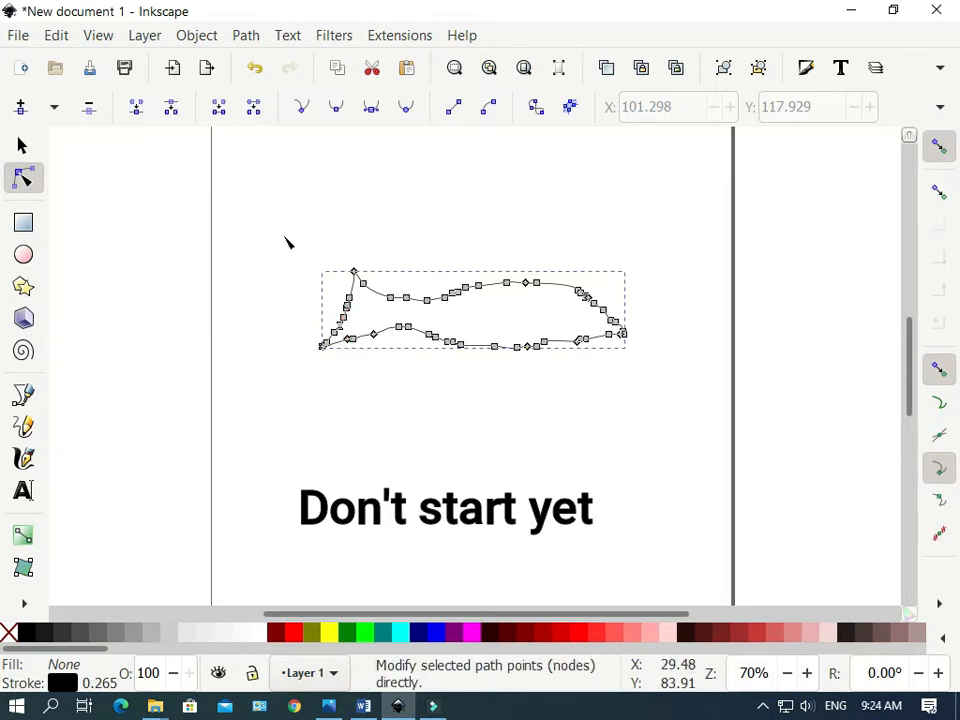
pyautogui.moveTo(286, 237); pyautogui.dragTo(680, 390)
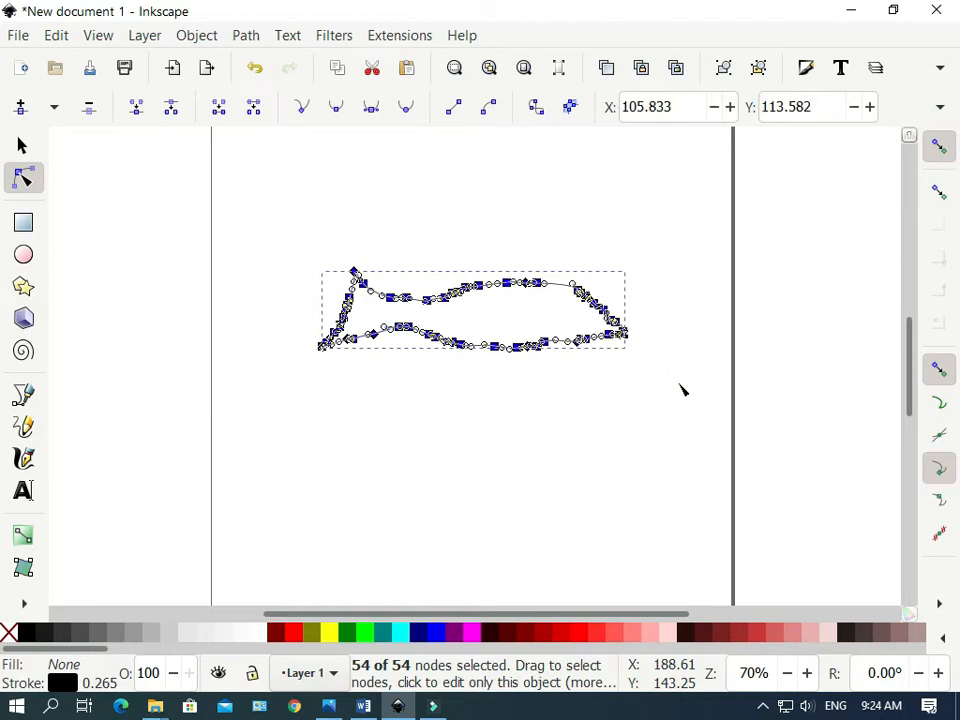
pyautogui.press('Delete')
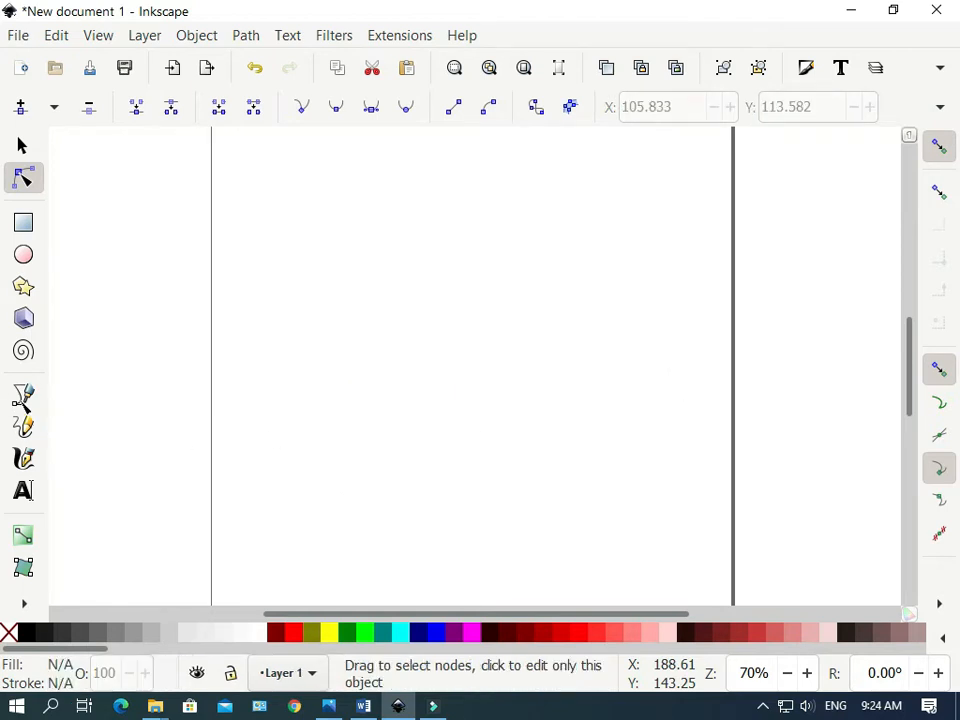
pyautogui.click(24, 396)
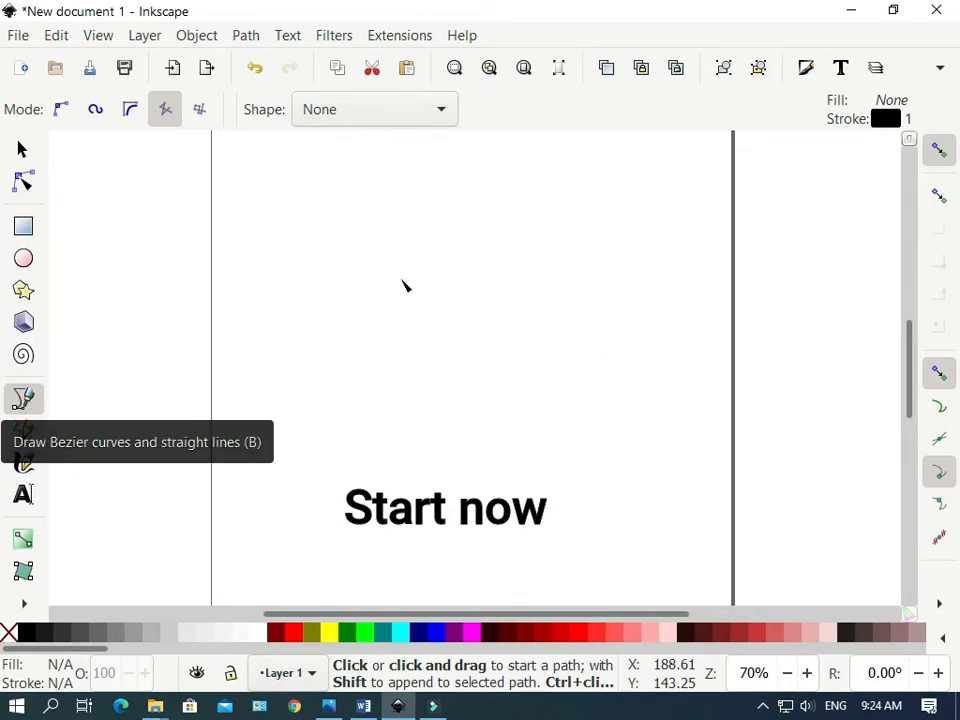
pyautogui.click(644, 356)
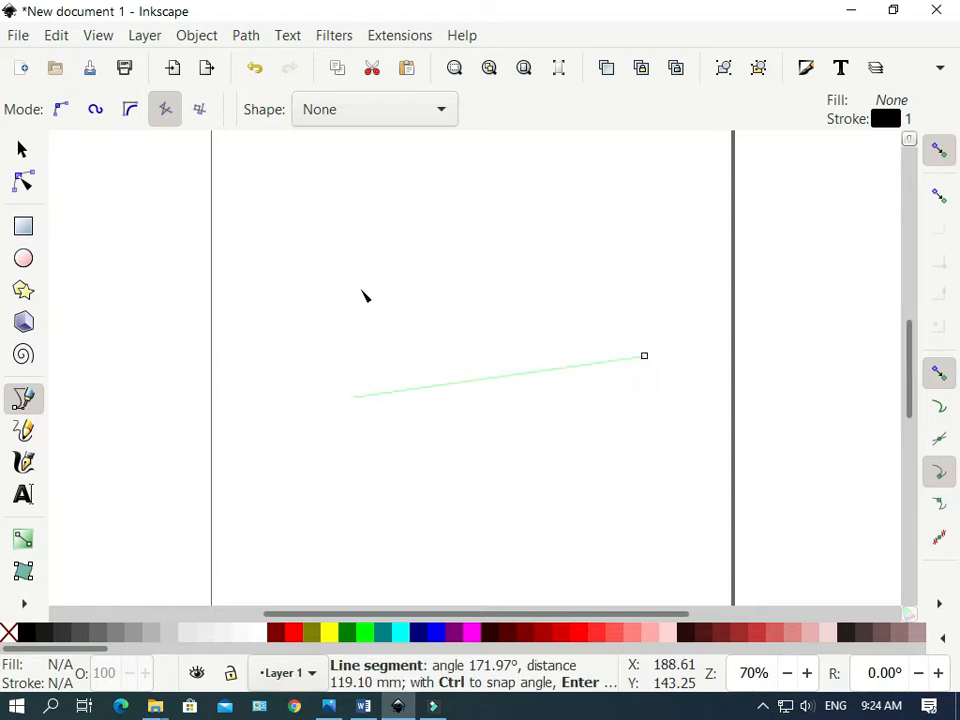
pyautogui.click(360, 289)
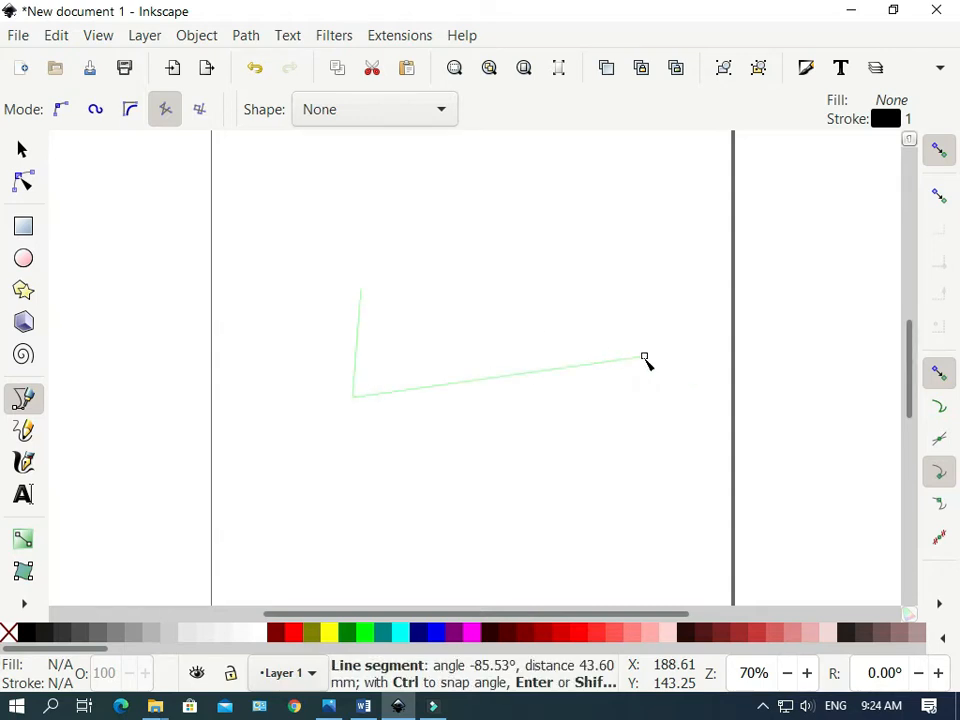
pyautogui.click(644, 357)
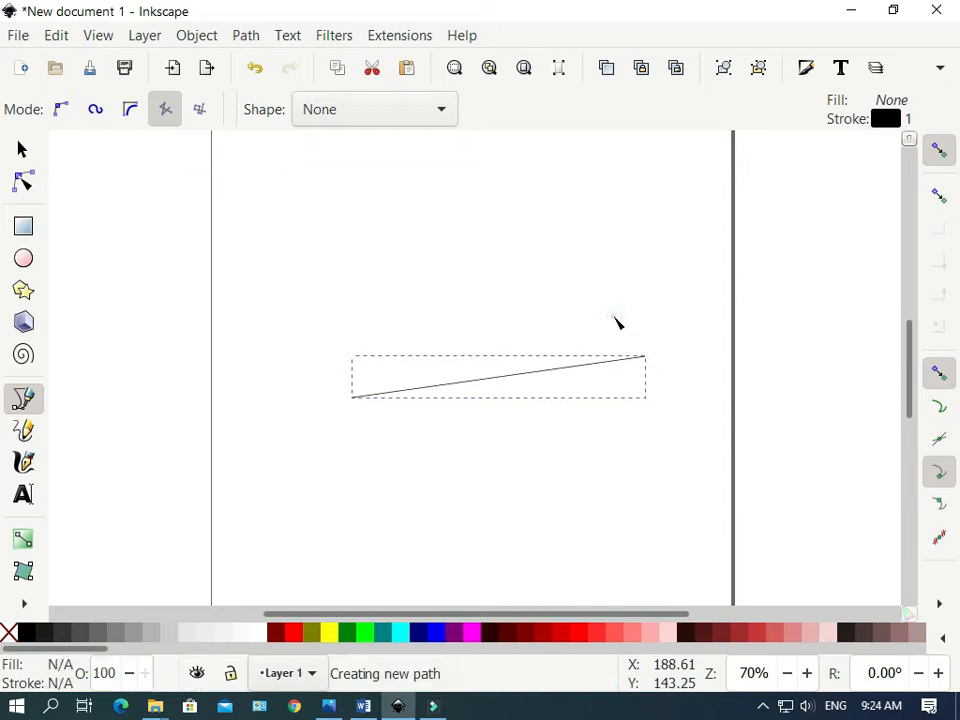
# Draw a closed triangle pointing right with the Bezier tool, its lower edge about 128 mm and its left side about 46.5 mm long.
pyautogui.click(24, 398)
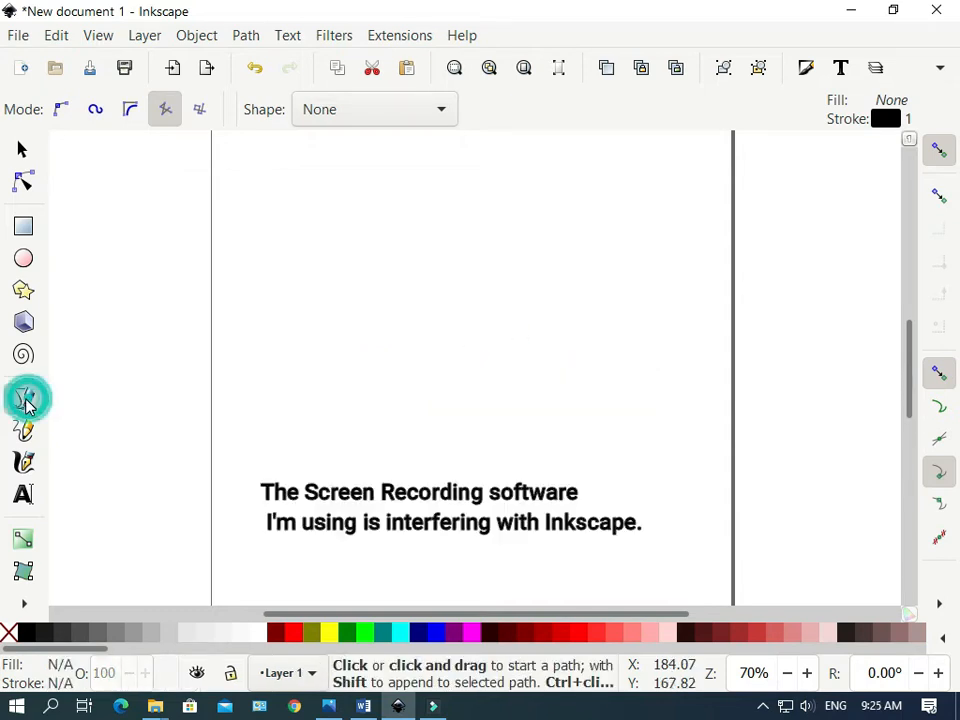
pyautogui.click(644, 356)
pyautogui.click(333, 413)
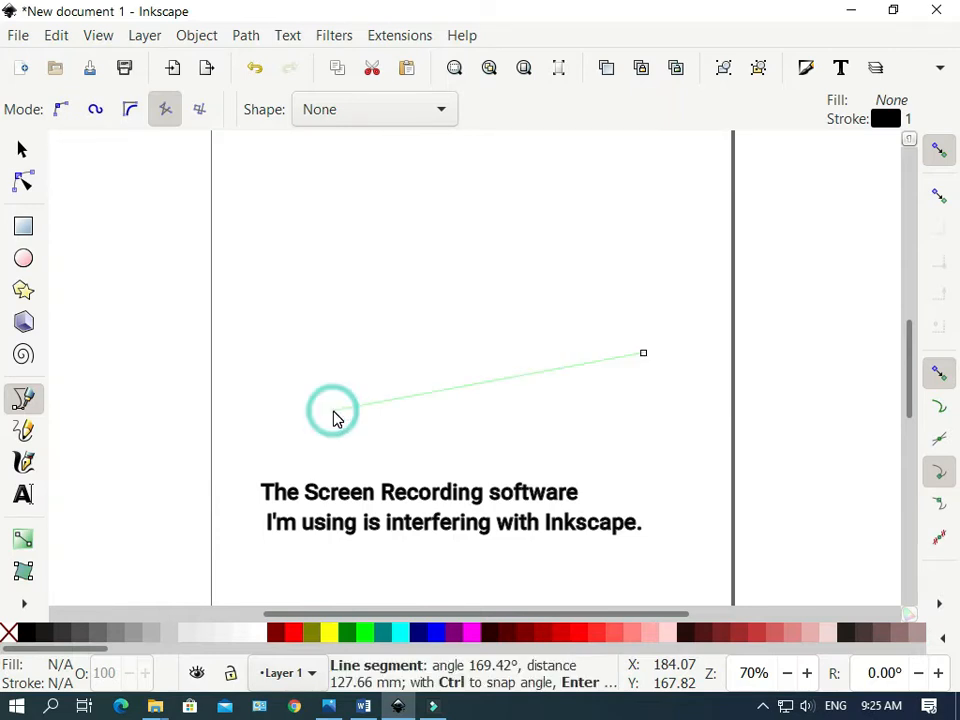
pyautogui.click(333, 410)
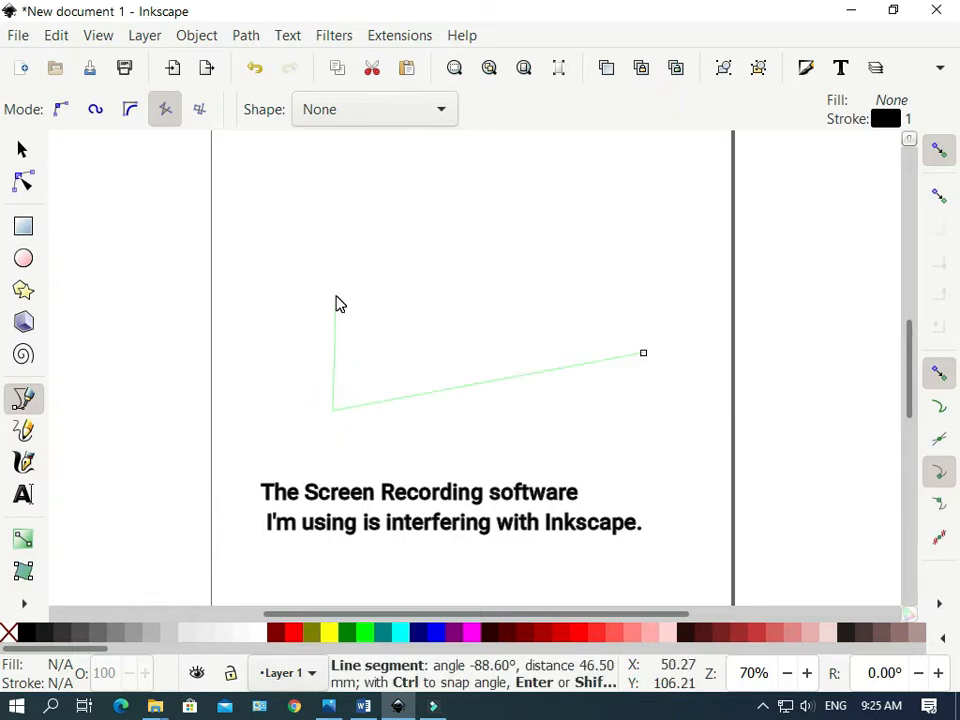
pyautogui.click(336, 297)
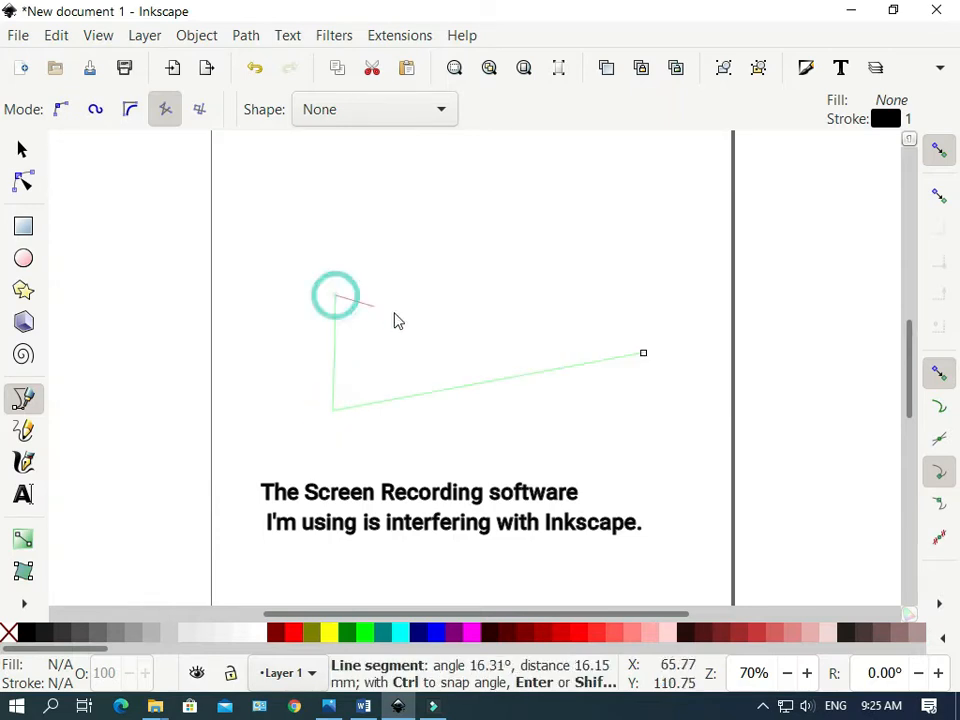
pyautogui.click(645, 355)
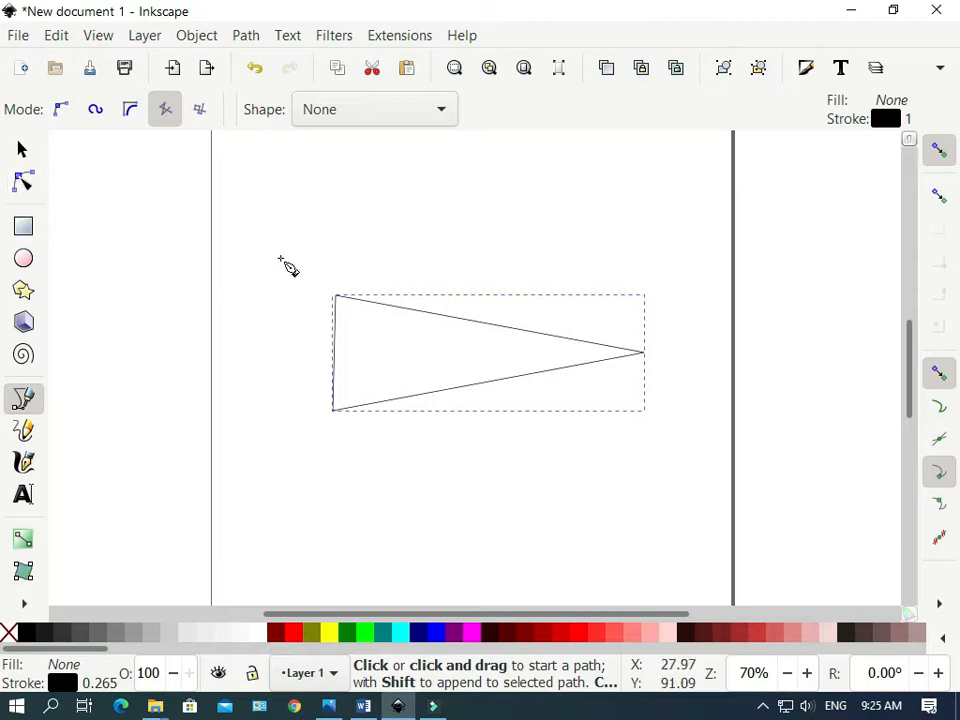
# Move the triangle's upper-left node to about X 15.1, Y 95.6 and its lower-left node to about X 15.5, Y 157.2.
pyautogui.press('n')
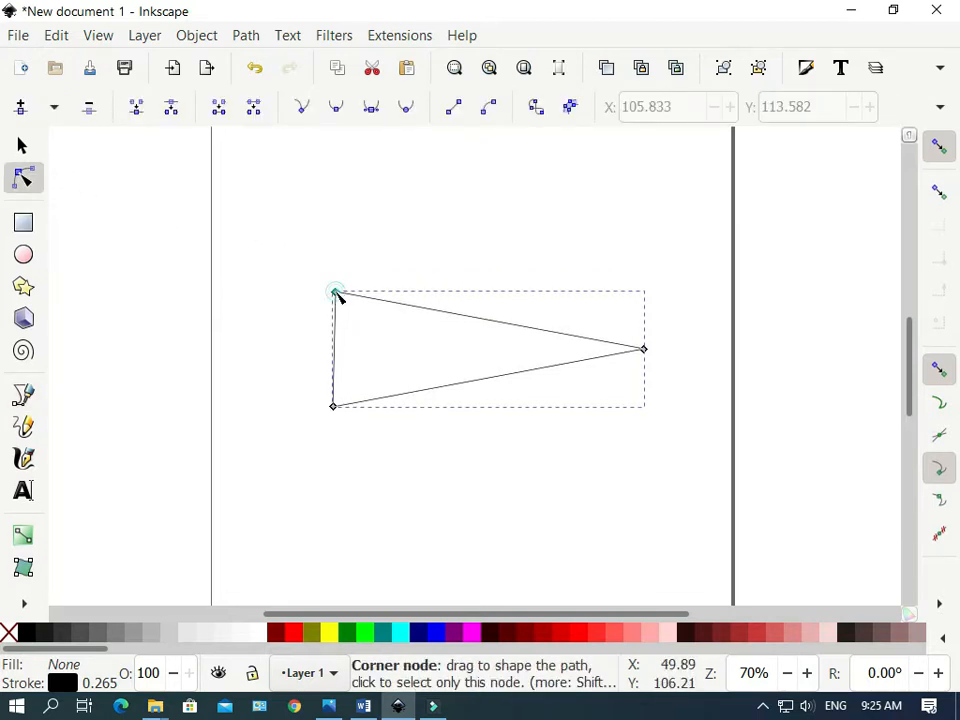
pyautogui.moveTo(337, 296); pyautogui.dragTo(255, 268)
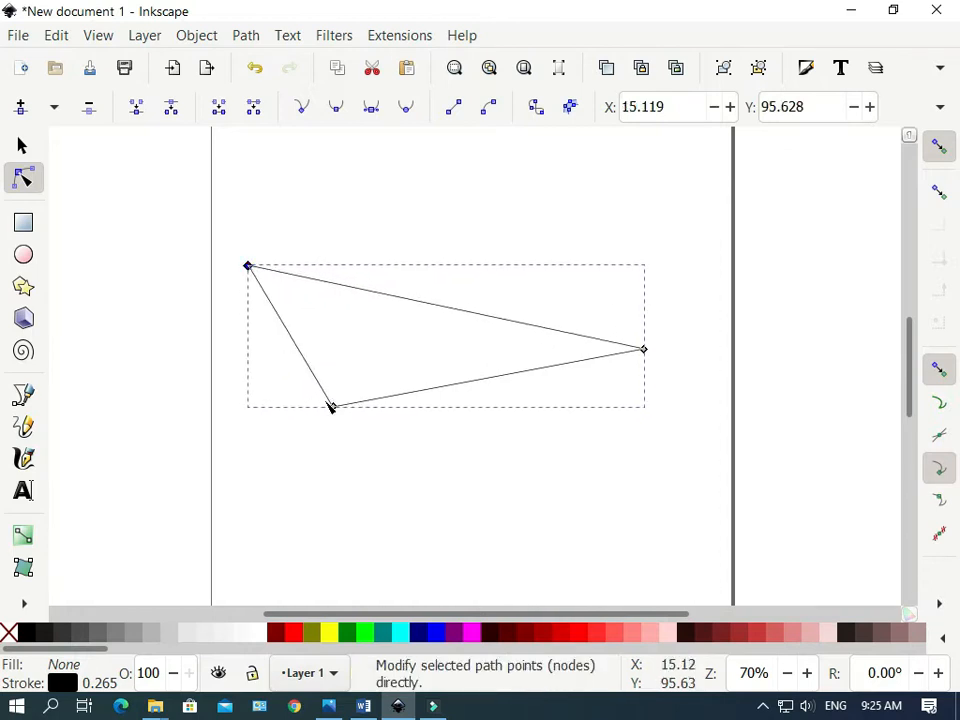
pyautogui.moveTo(335, 409); pyautogui.dragTo(250, 419)
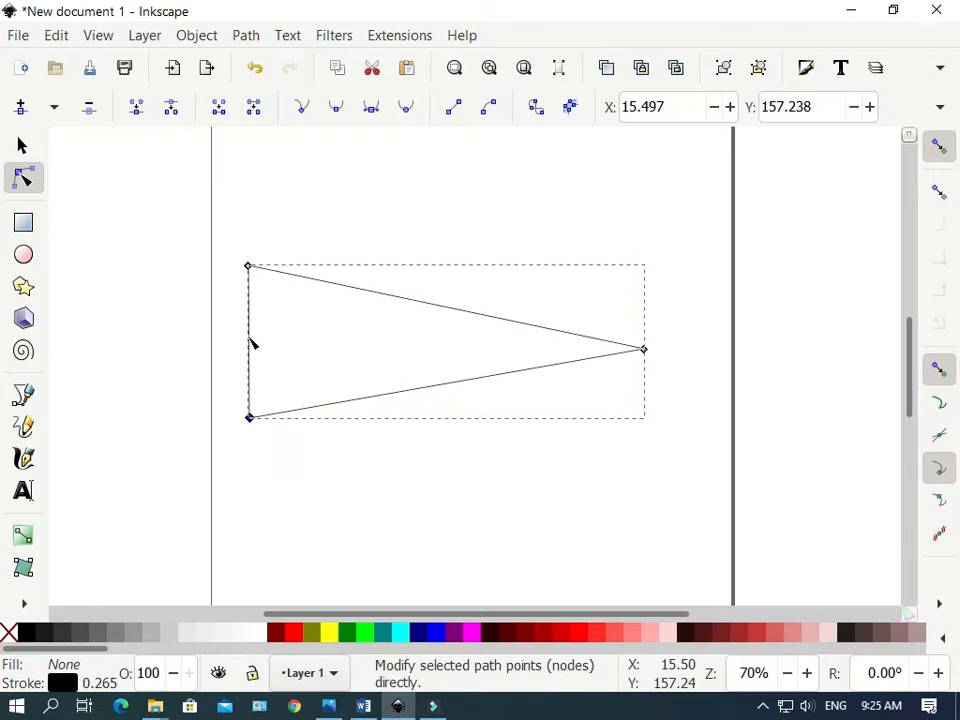
# Try to bend the triangle's straight left side inward, shifting the lower-left node to about X 26.8, Y 160.3.
pyautogui.click(271, 342)
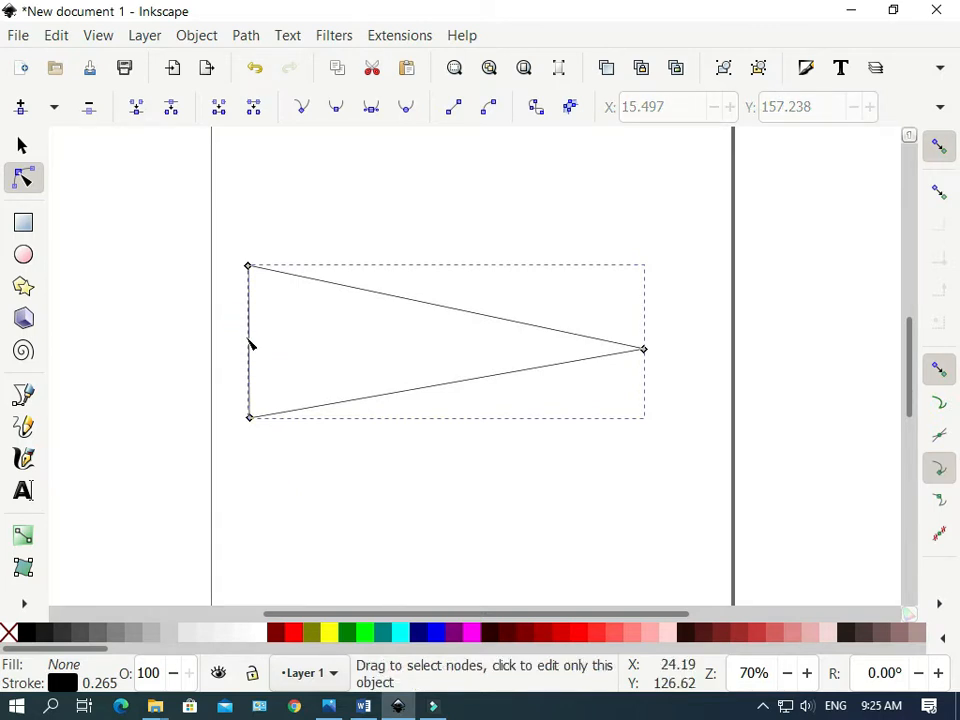
pyautogui.moveTo(250, 339); pyautogui.dragTo(283, 352)
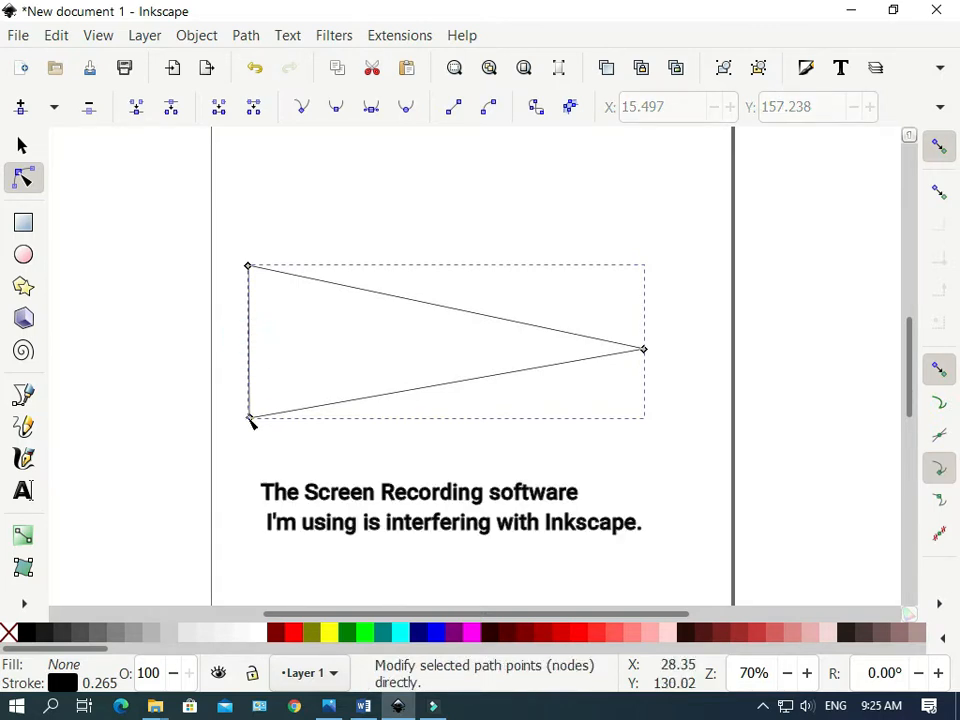
pyautogui.click(249, 417)
pyautogui.moveTo(251, 421); pyautogui.dragTo(277, 425)
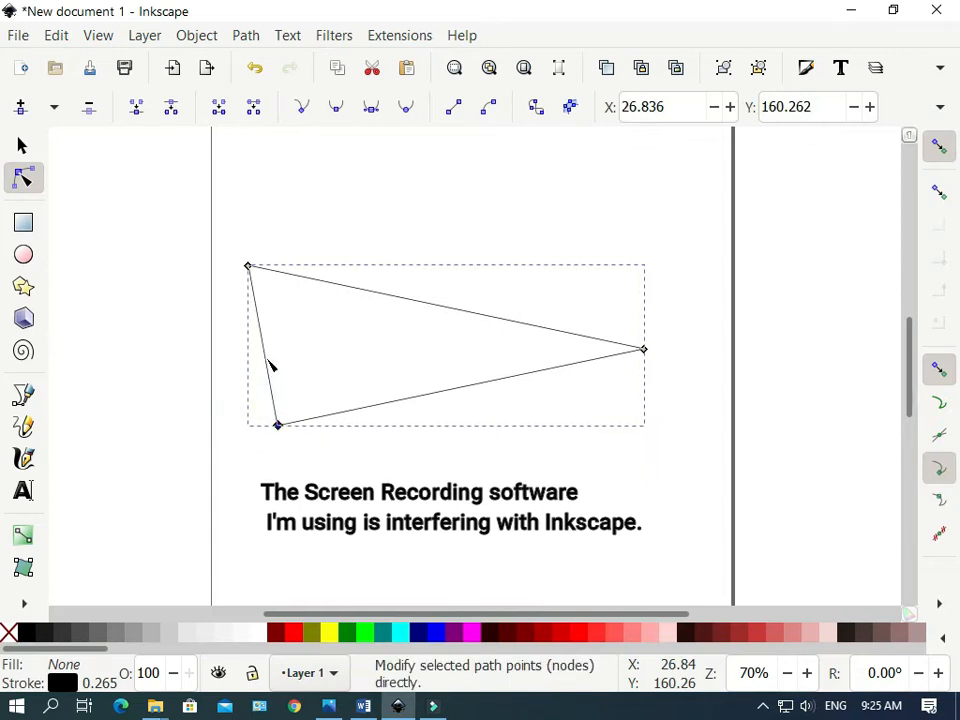
pyautogui.click(268, 369)
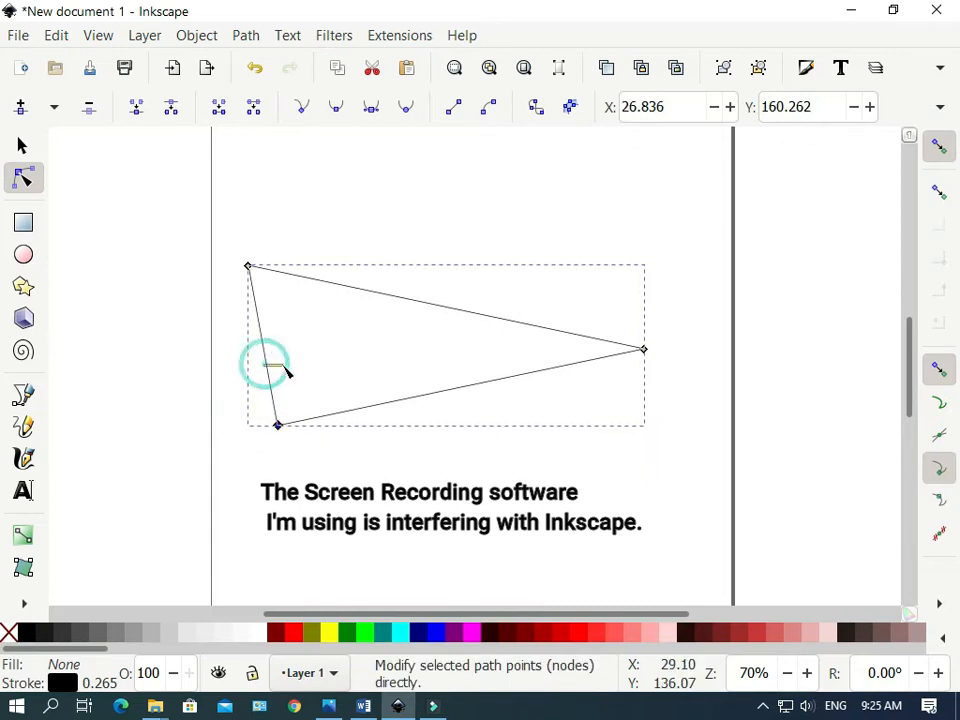
pyautogui.click(263, 346)
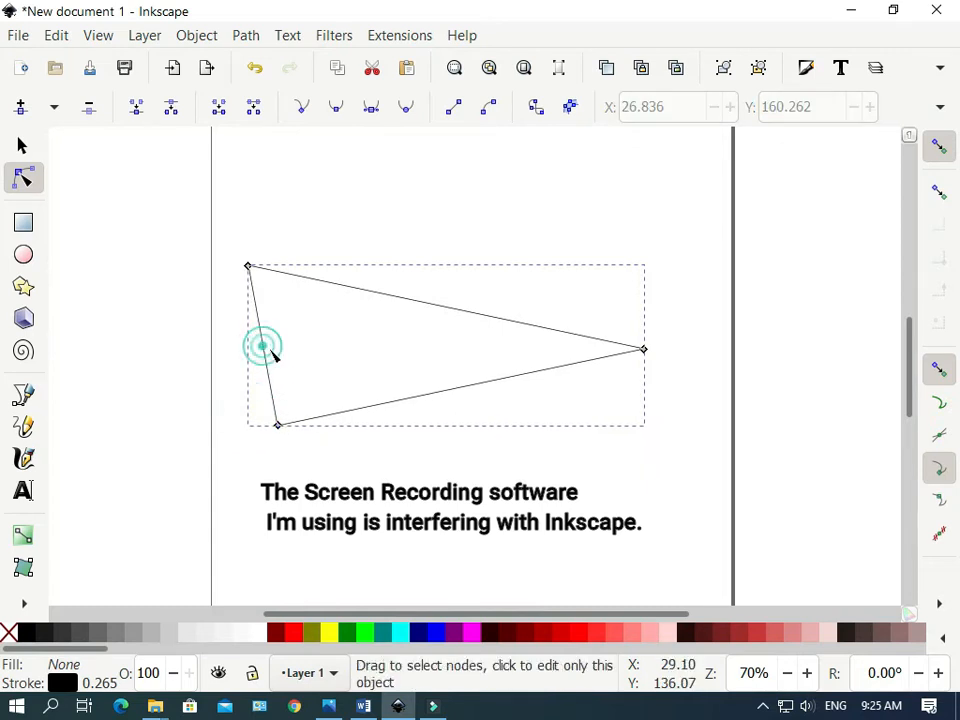
pyautogui.click(273, 397)
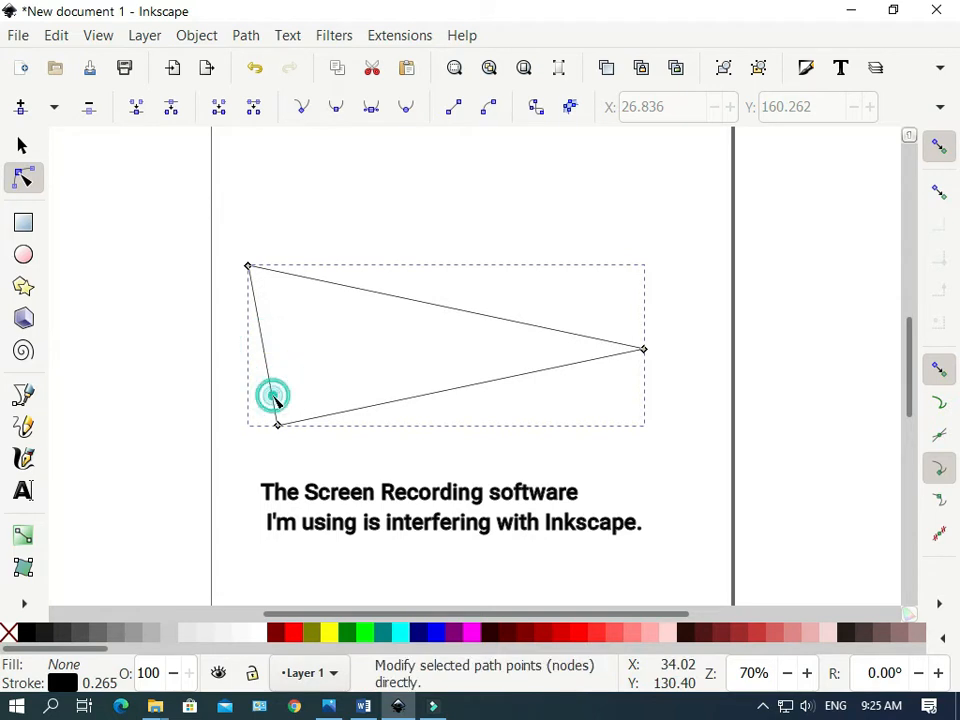
pyautogui.hotkey('alt', 'f')
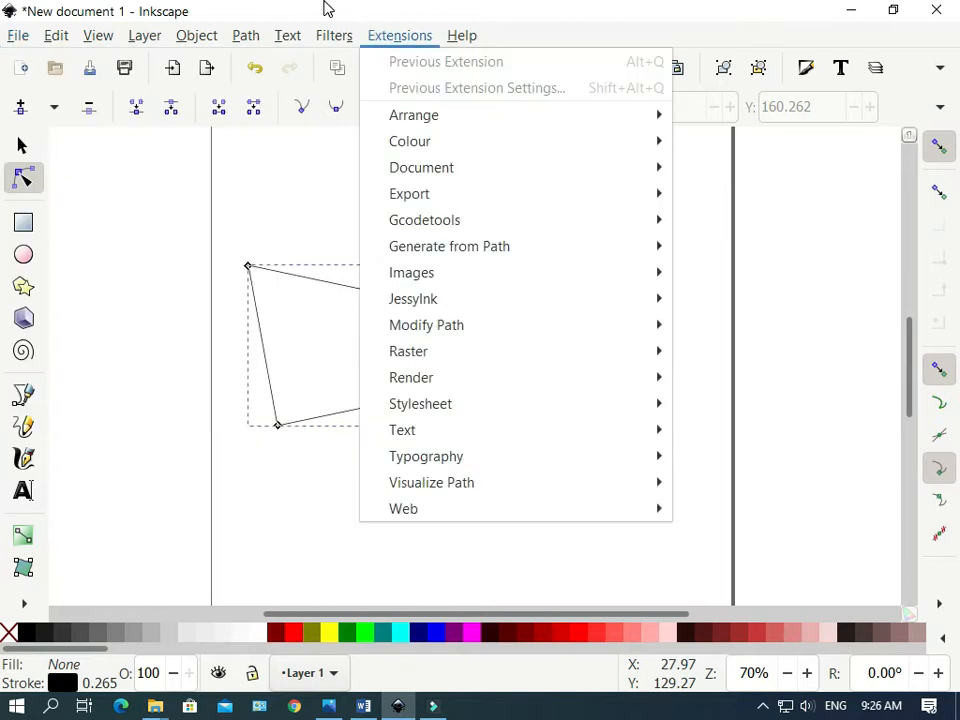
pyautogui.click(244, 21)
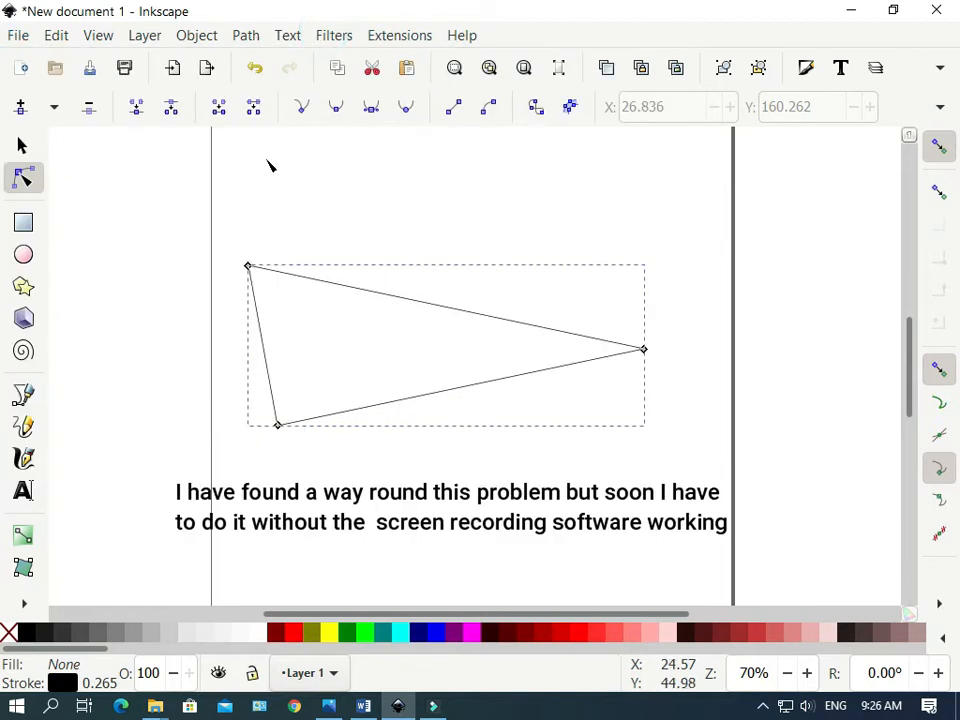
# Convert the segment between the triangle's two left nodes to a curve and bow it inward.
pyautogui.click(221, 245)
pyautogui.moveTo(240, 300); pyautogui.dragTo(306, 460)
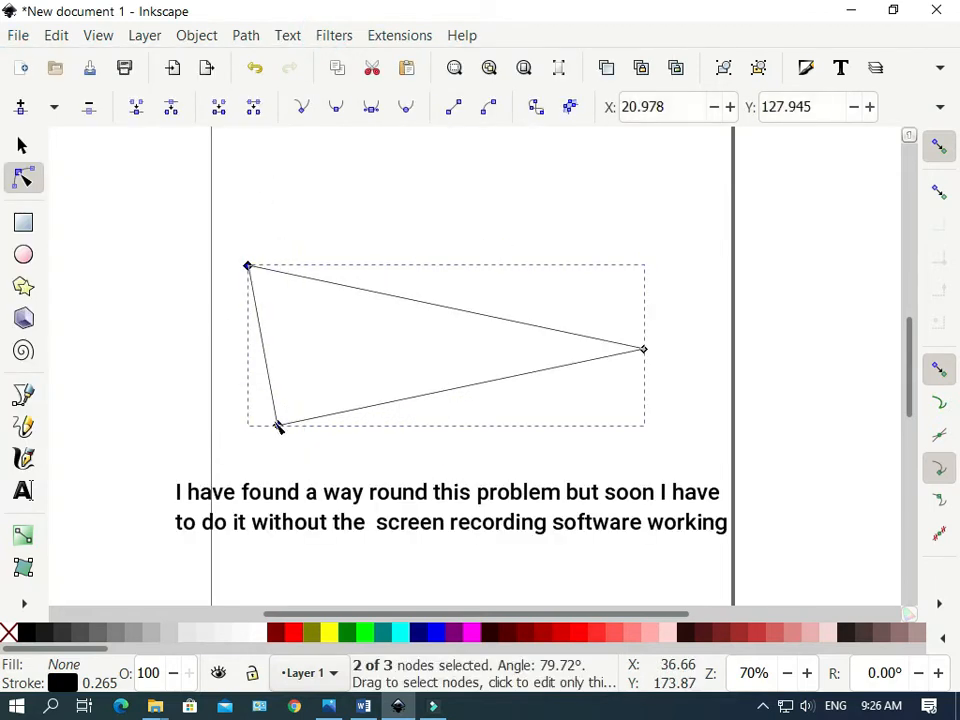
pyautogui.click(487, 106)
pyautogui.press('Escape')
pyautogui.click(262, 341)
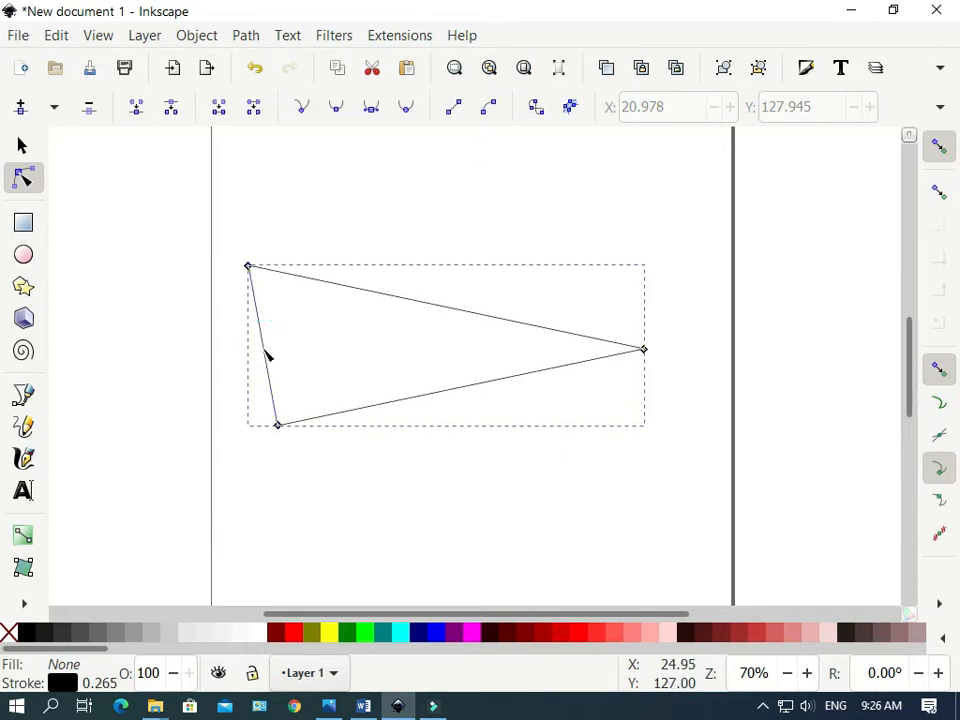
pyautogui.moveTo(264, 349); pyautogui.dragTo(315, 350)
# Shape the tail curve with the lower node's handle and place its ends at about X 4.5, Y 90.7 and X 8.3, Y 163.3.
pyautogui.moveTo(277, 424); pyautogui.dragTo(253, 434)
pyautogui.moveTo(243, 382); pyautogui.dragTo(296, 370)
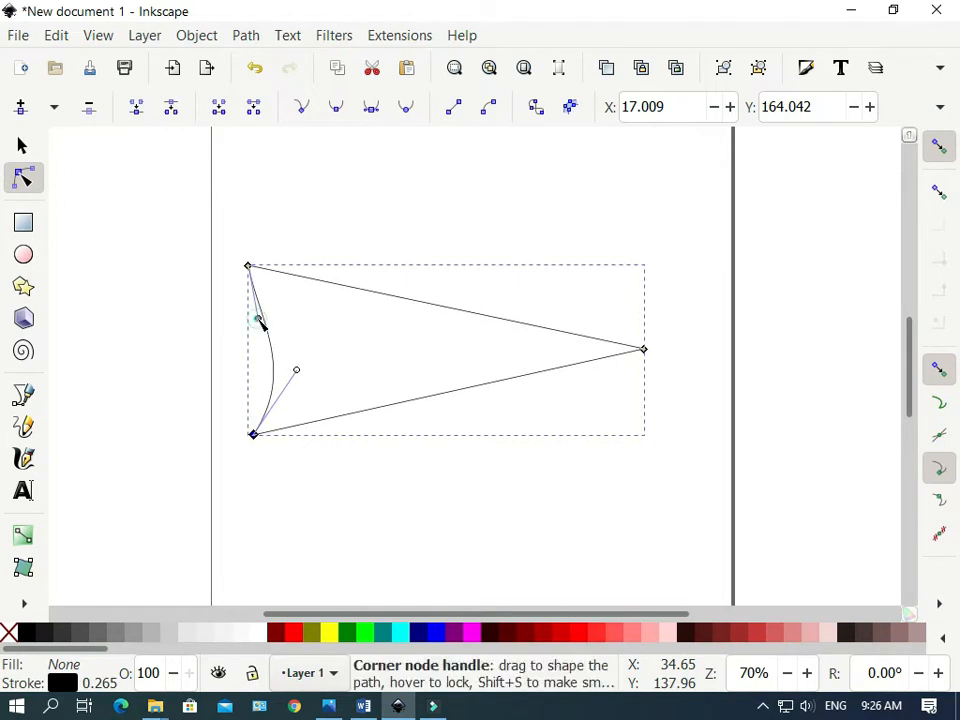
pyautogui.moveTo(258, 318); pyautogui.dragTo(222, 254)
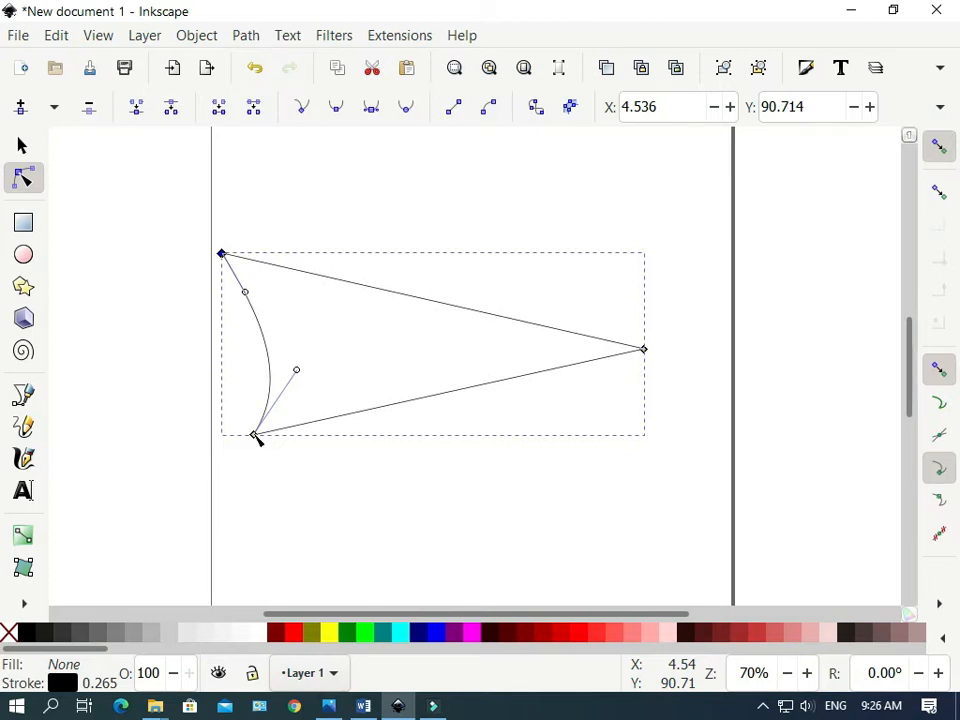
pyautogui.moveTo(254, 436); pyautogui.dragTo(233, 435)
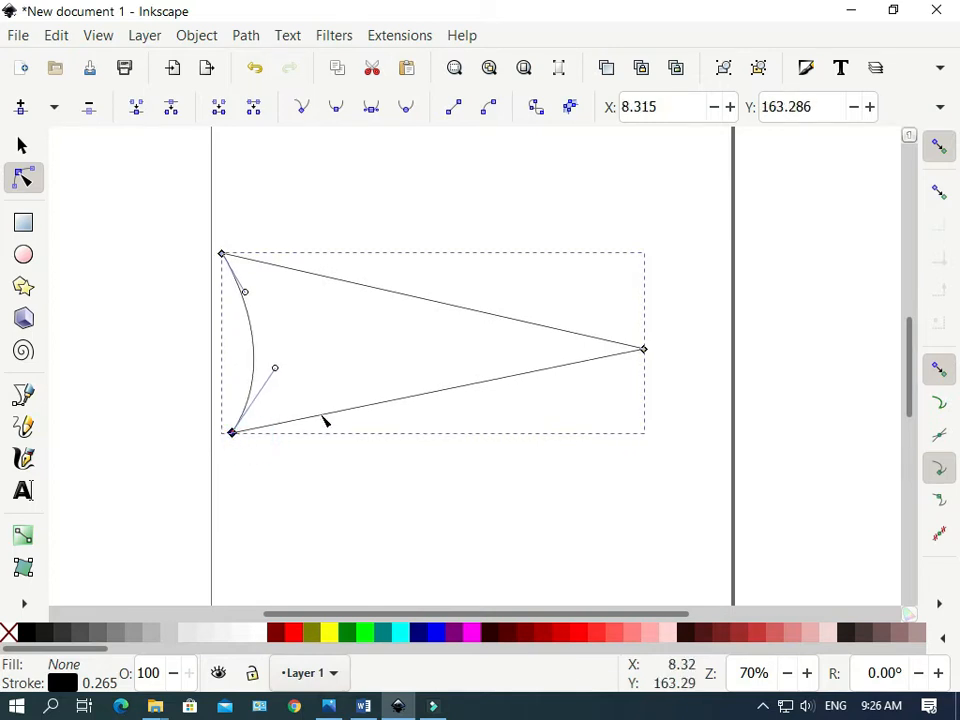
# Select all three nodes of the fish outline and convert its segments to curves.
pyautogui.click(545, 327)
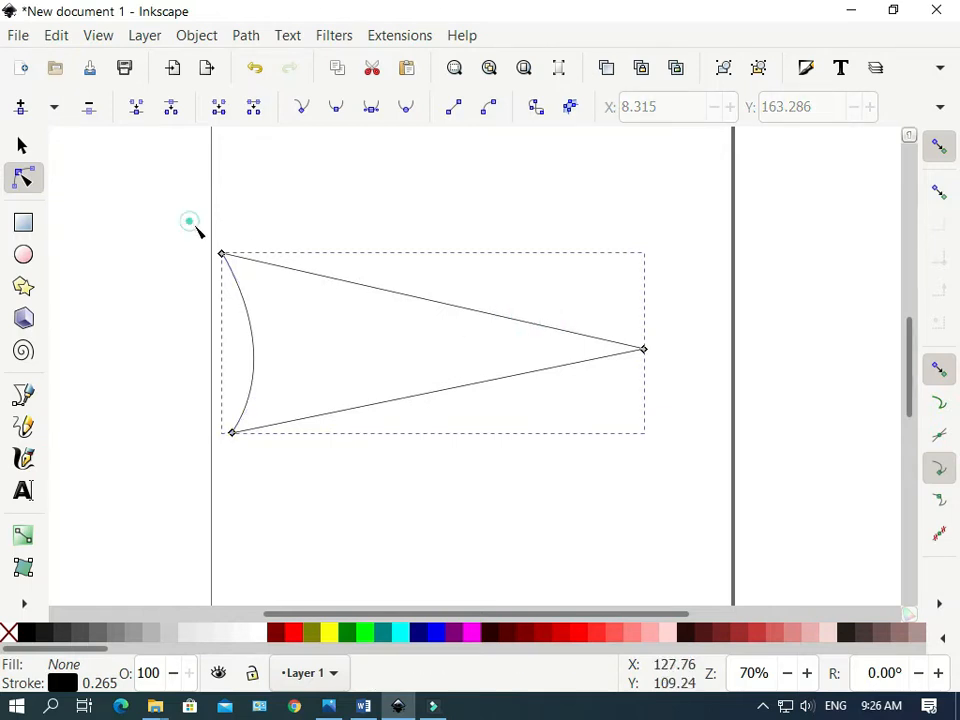
pyautogui.moveTo(190, 221); pyautogui.dragTo(669, 489)
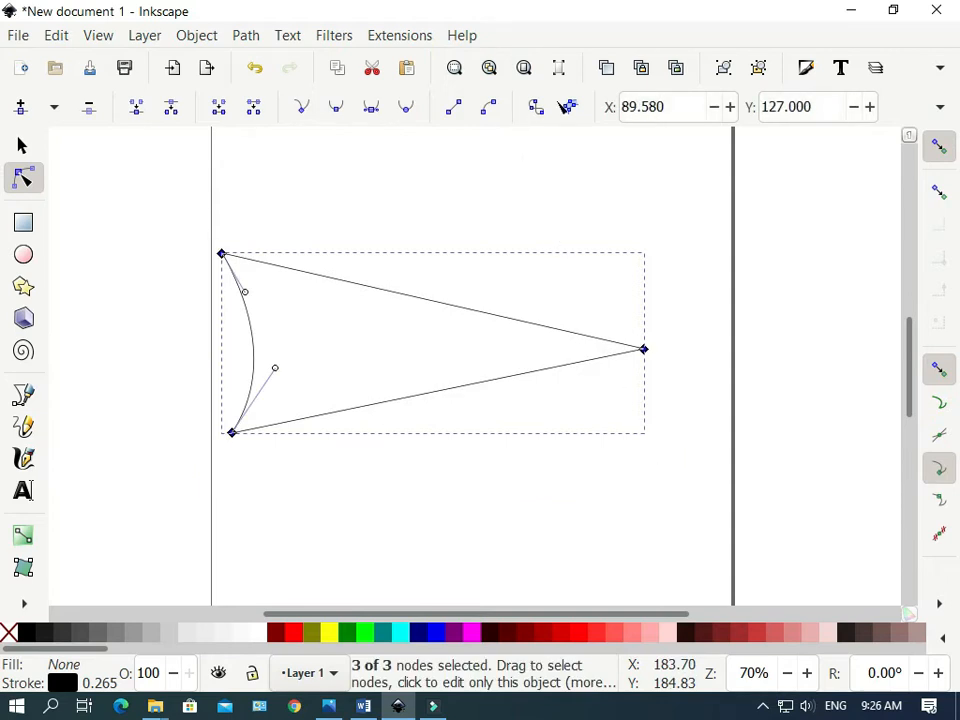
pyautogui.click(489, 108)
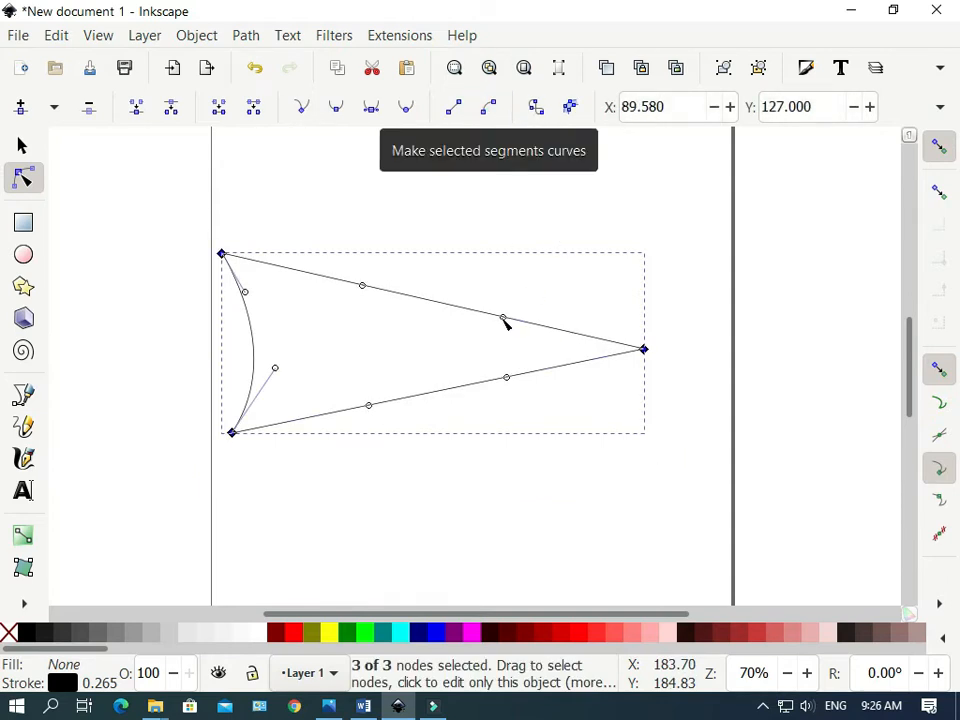
# Bow the outline's upper and lower edges outward by reshaping the curve handles at both ends of each edge.
pyautogui.moveTo(502, 318); pyautogui.dragTo(521, 265)
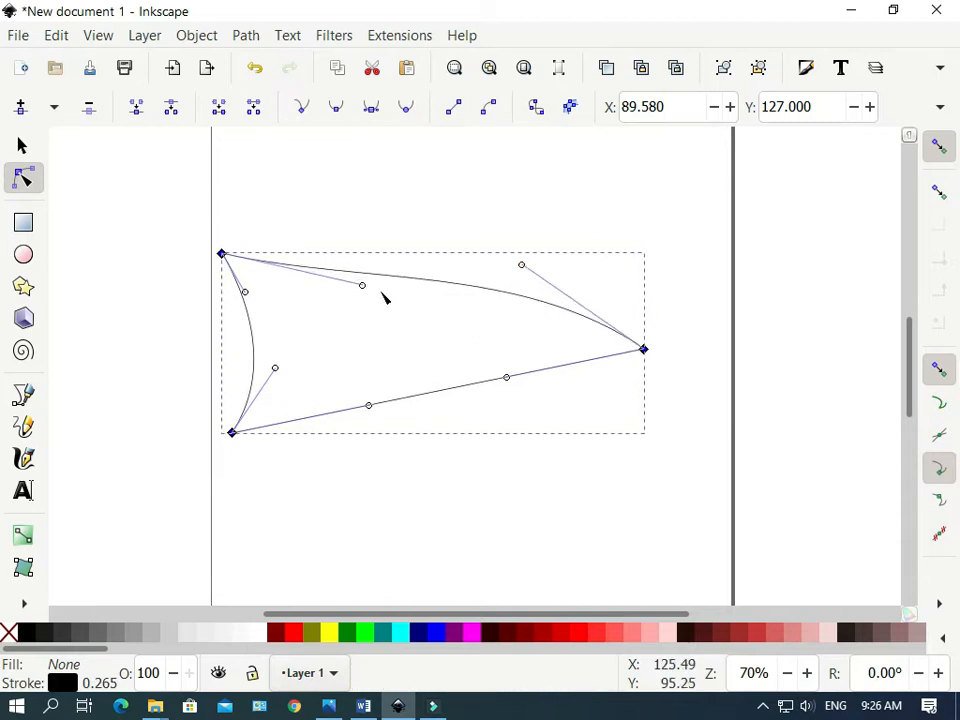
pyautogui.moveTo(363, 287); pyautogui.dragTo(305, 251)
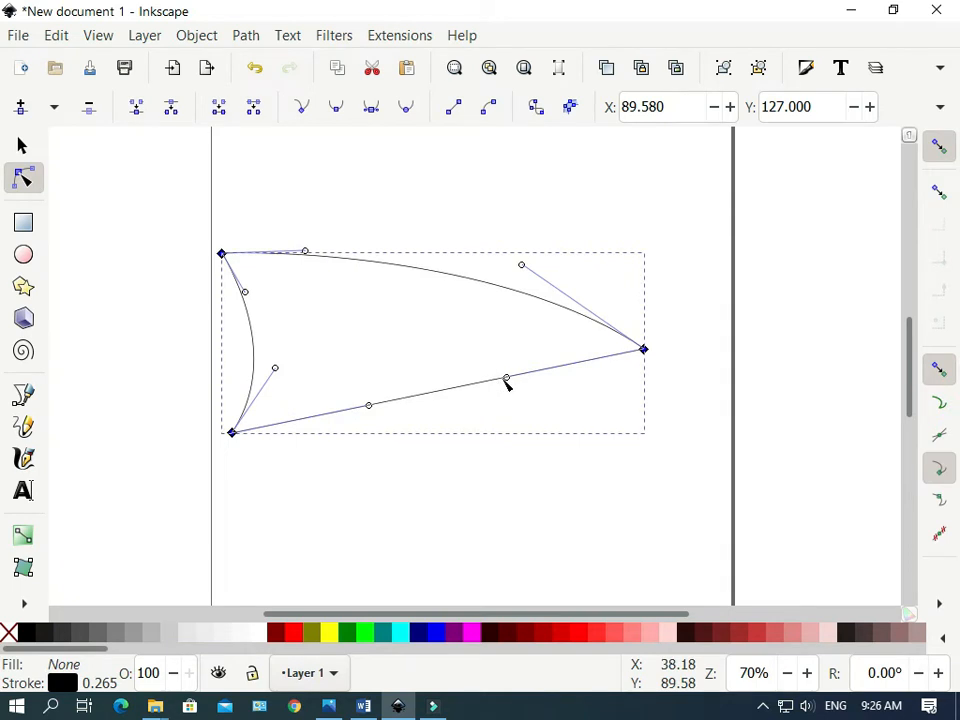
pyautogui.moveTo(507, 379); pyautogui.dragTo(578, 457)
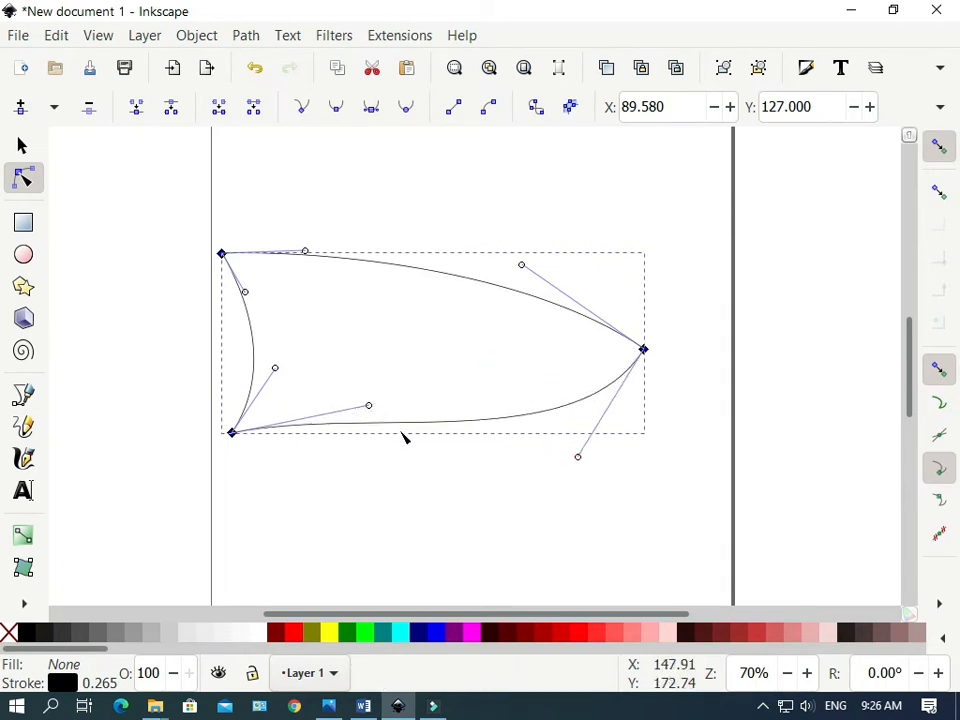
pyautogui.moveTo(369, 408); pyautogui.dragTo(356, 447)
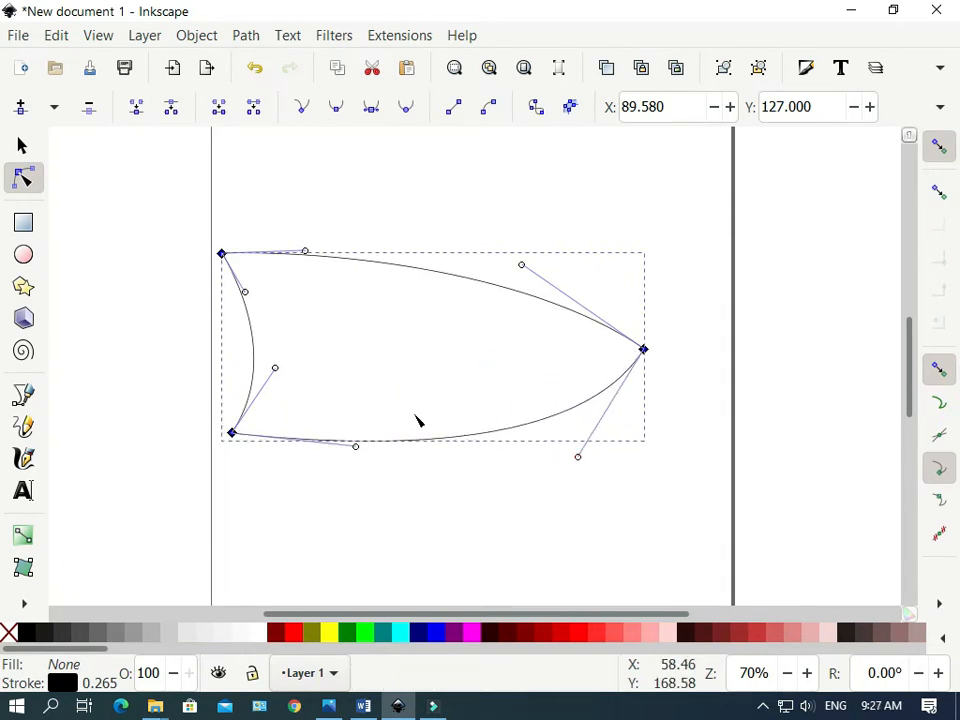
# Add a node to the upper edge and pull it down to about X 49.0, Y 111.2, narrowing the body near the tail.
pyautogui.click(341, 259)
pyautogui.click(341, 259)
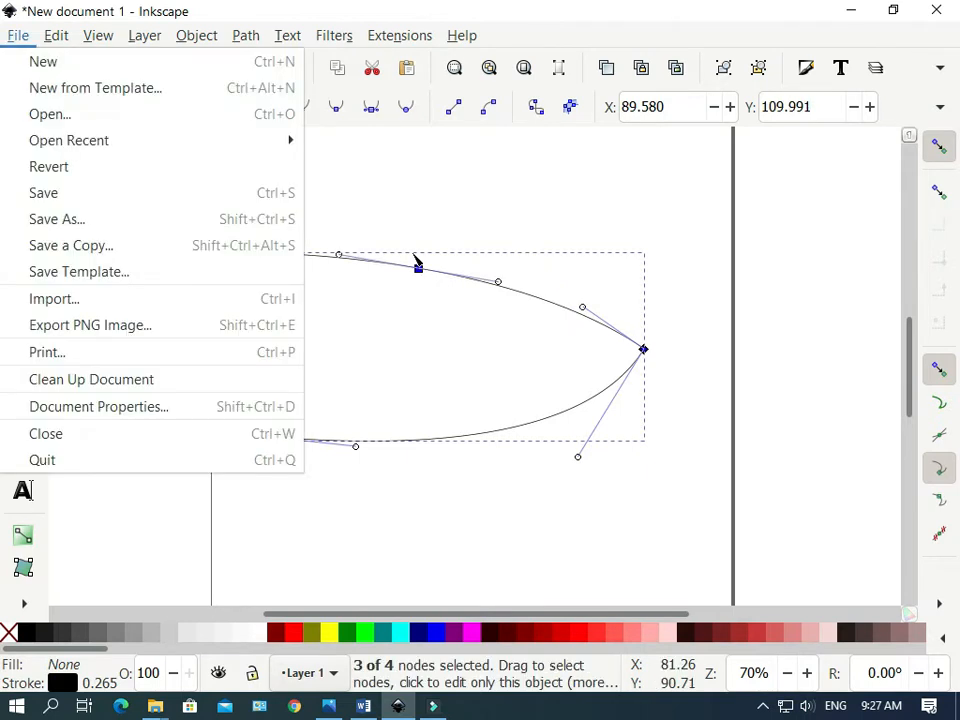
pyautogui.click(358, 207)
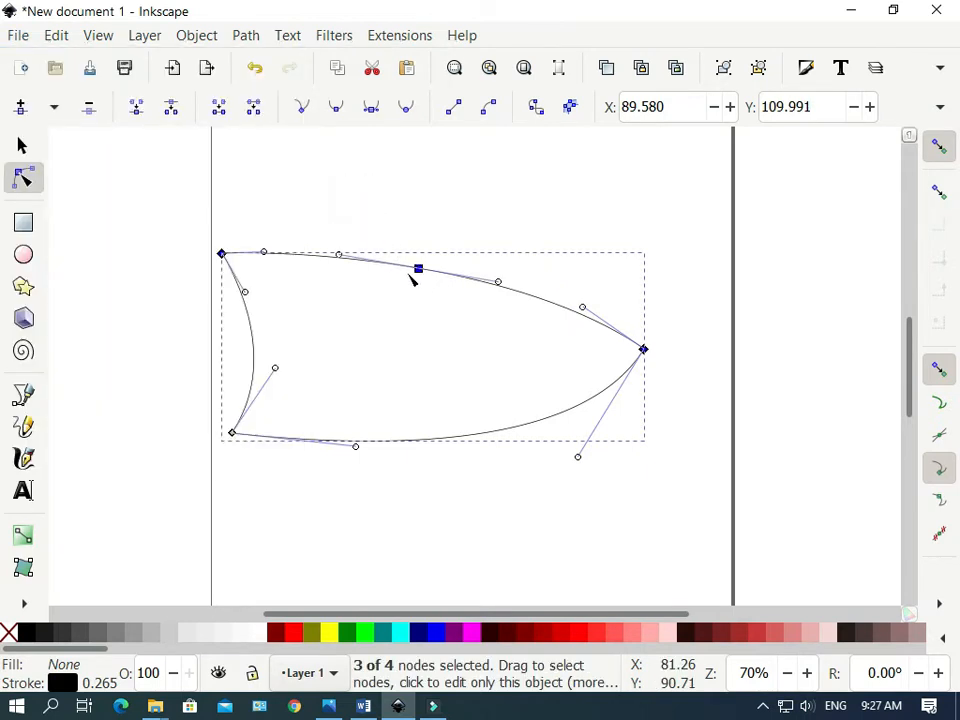
pyautogui.moveTo(418, 270)
pyautogui.mouseDown()
pyautogui.moveTo(360, 274)
pyautogui.moveTo(410, 272)
pyautogui.mouseUp()
pyautogui.click(358, 205)
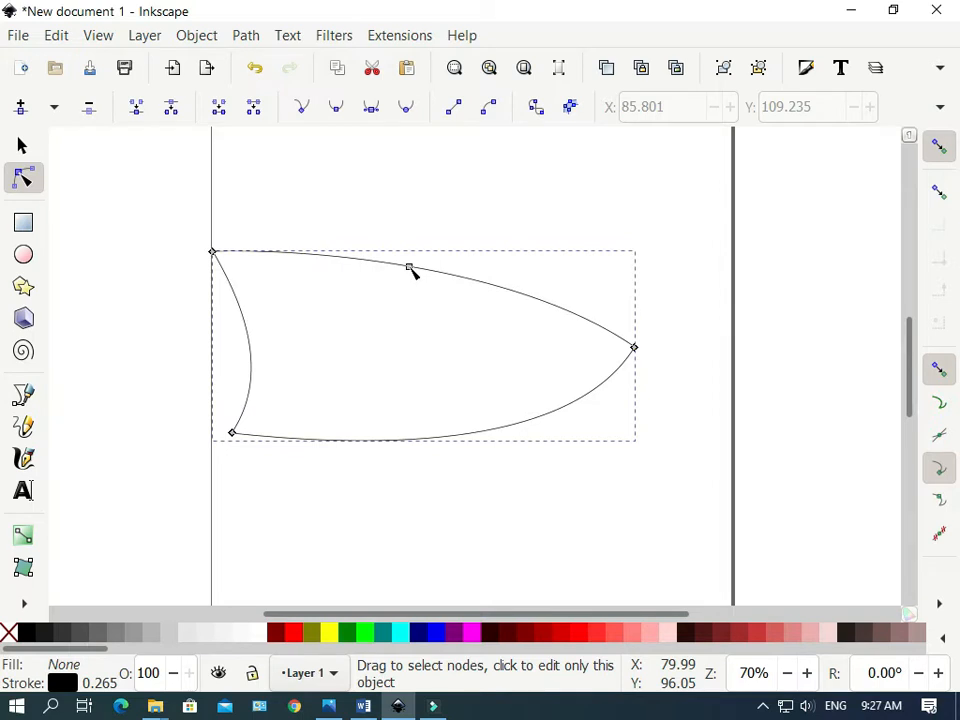
pyautogui.moveTo(402, 274); pyautogui.dragTo(347, 308)
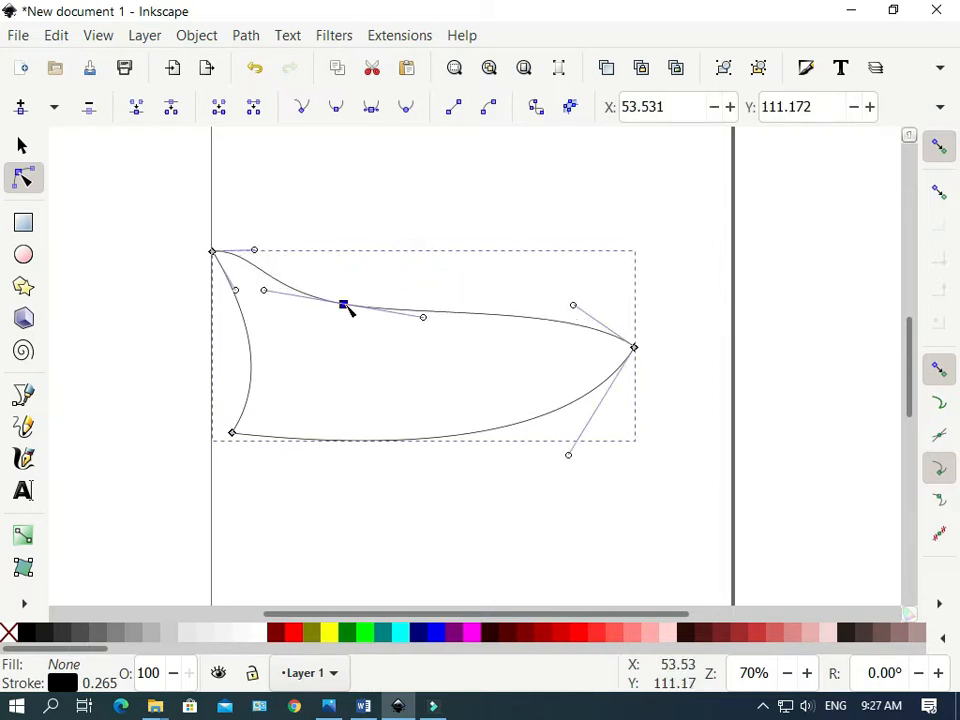
pyautogui.click(497, 317)
pyautogui.moveTo(426, 320); pyautogui.dragTo(332, 305)
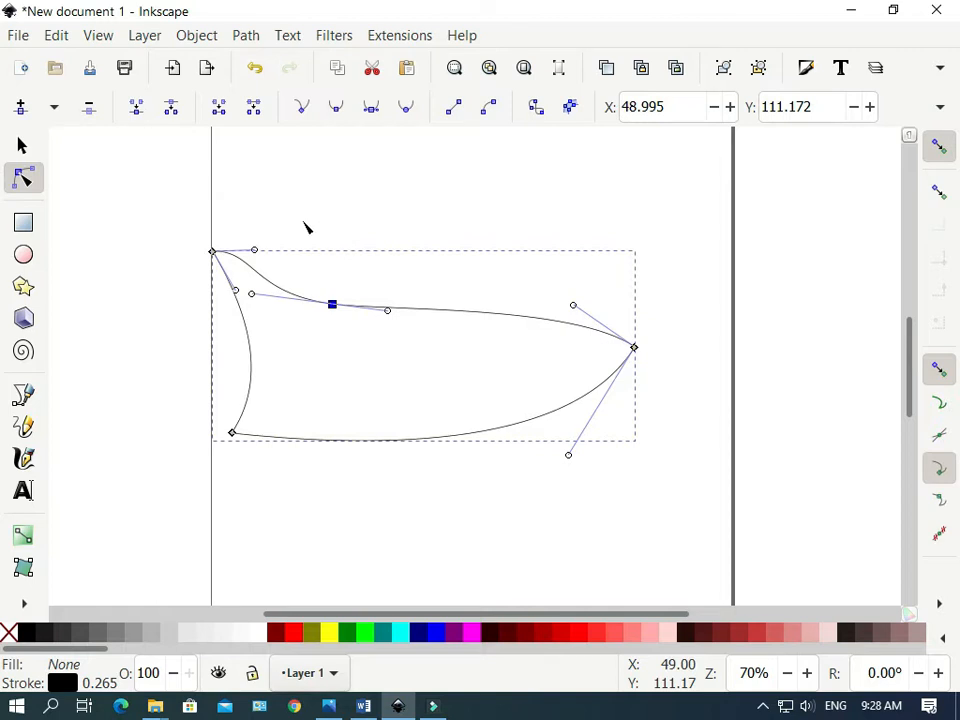
# Insert a node between the upper tail notch and the nose, and raise it to about X 116.6, Y 96.4 as the back.
pyautogui.moveTo(305, 222); pyautogui.dragTo(655, 380)
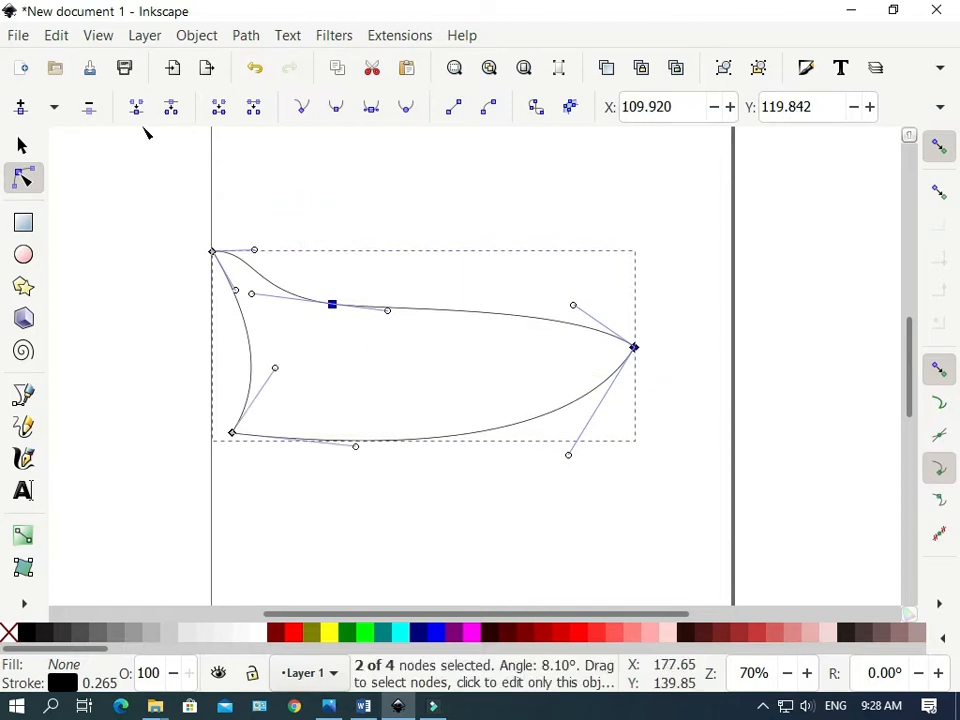
pyautogui.click(21, 107)
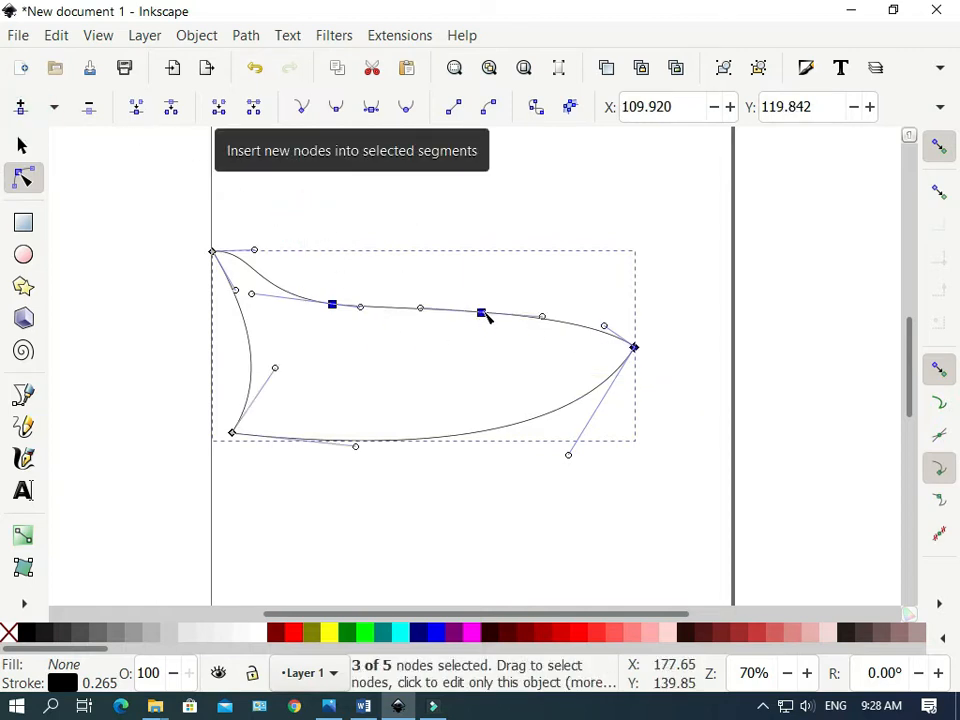
pyautogui.moveTo(483, 313); pyautogui.dragTo(501, 272)
pyautogui.click(486, 231)
pyautogui.click(550, 301)
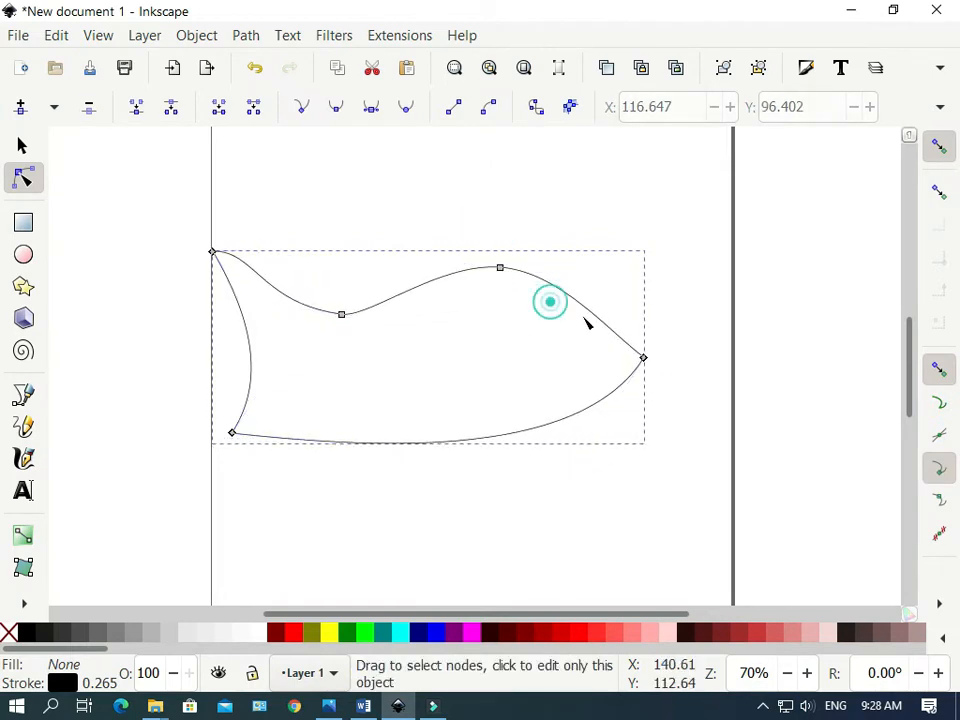
# Round the upper curve at the nose with its handle and move the upper tail notch to about X 49.0, Y 116.8.
pyautogui.click(643, 357)
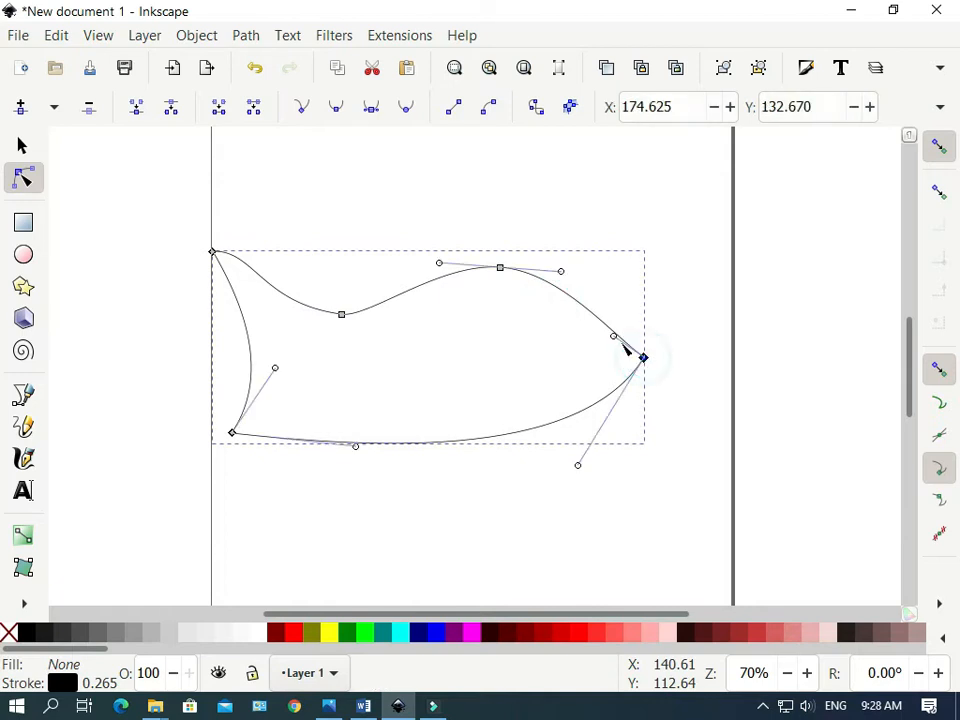
pyautogui.moveTo(614, 337); pyautogui.dragTo(641, 313)
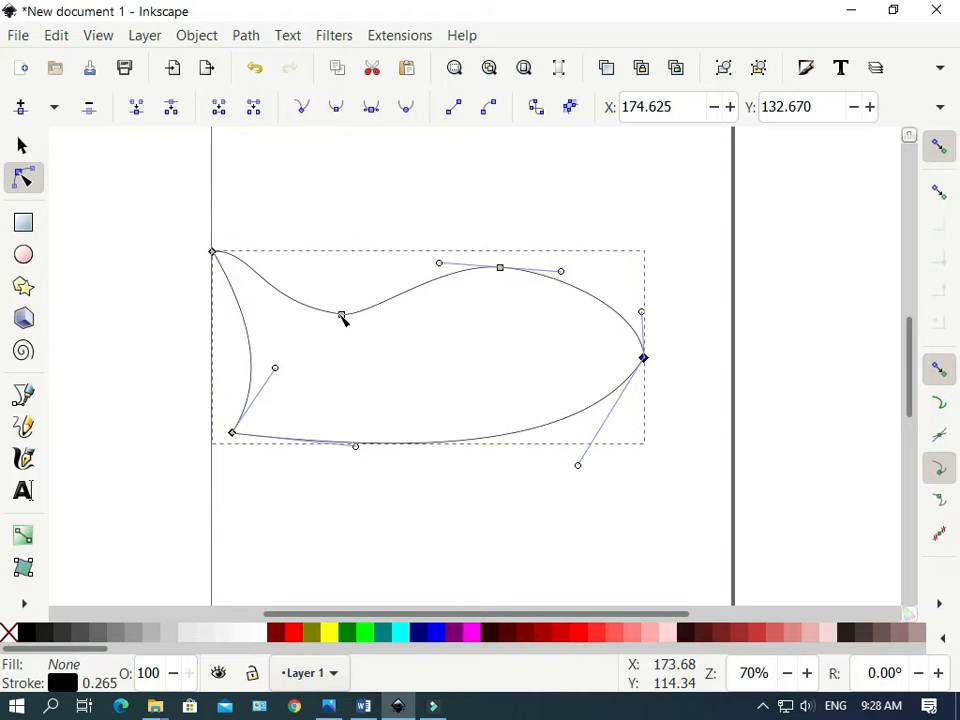
pyautogui.moveTo(341, 316); pyautogui.dragTo(332, 318)
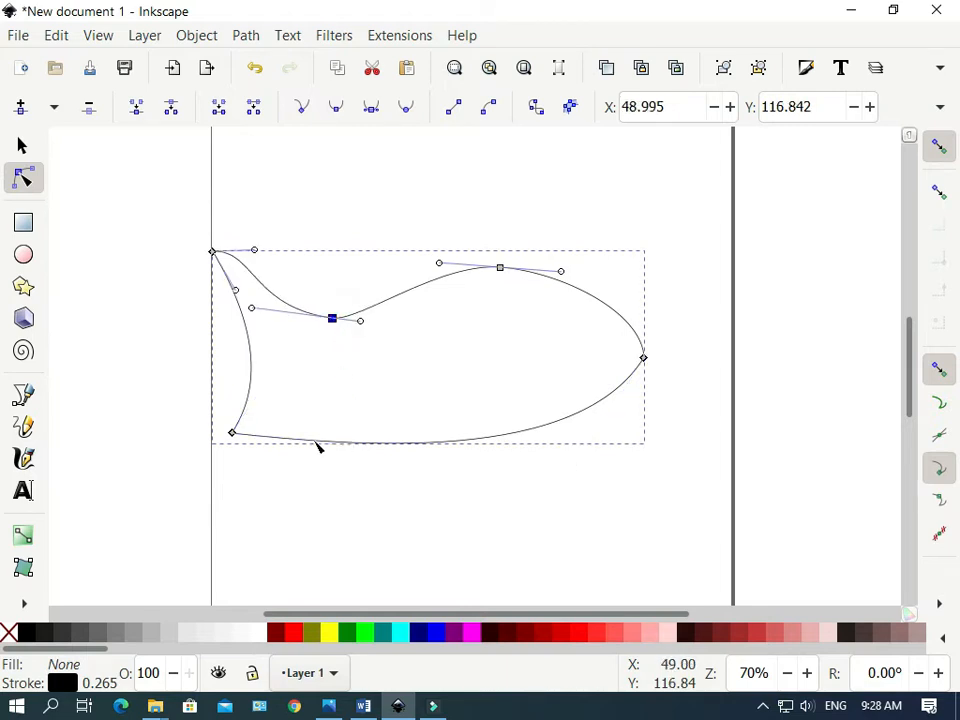
# Insert a node in the lower edge, raise it to about X 47.7, Y 136.4 as the lower tail notch, and shorten its handles.
pyautogui.moveTo(190, 341); pyautogui.dragTo(688, 458)
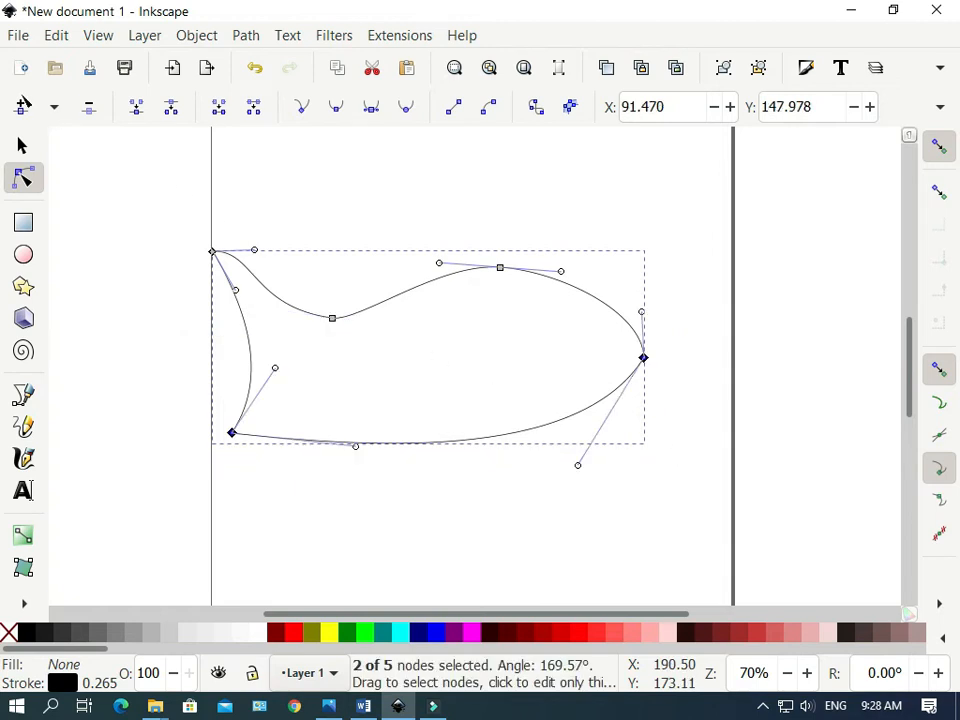
pyautogui.click(21, 106)
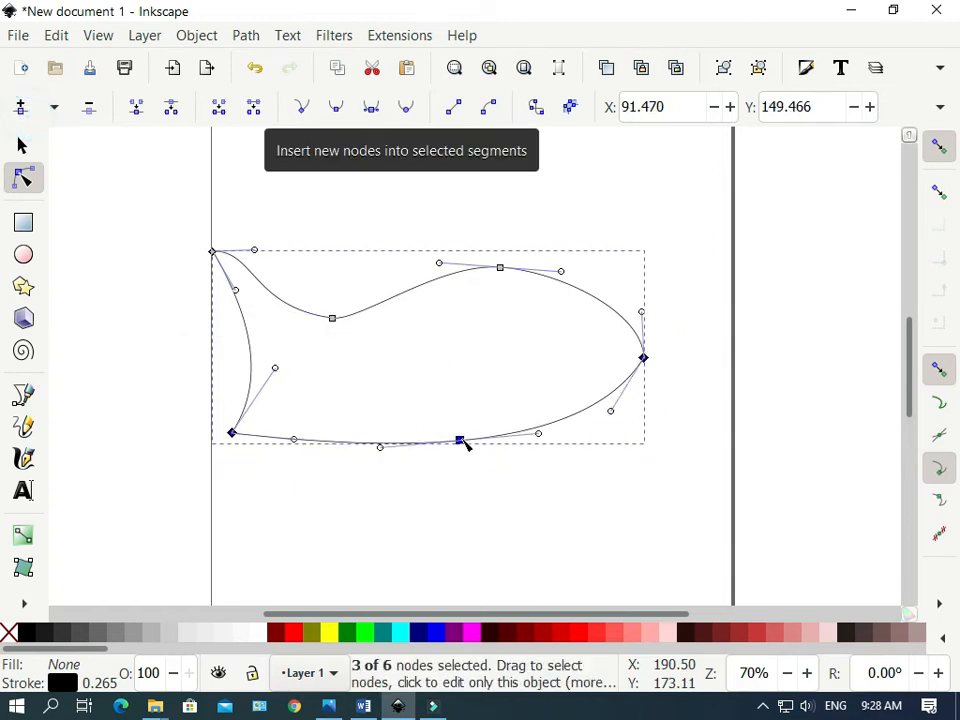
pyautogui.moveTo(457, 440)
pyautogui.mouseDown()
pyautogui.moveTo(347, 447)
pyautogui.moveTo(482, 444)
pyautogui.moveTo(447, 449)
pyautogui.mouseUp()
pyautogui.click(557, 488)
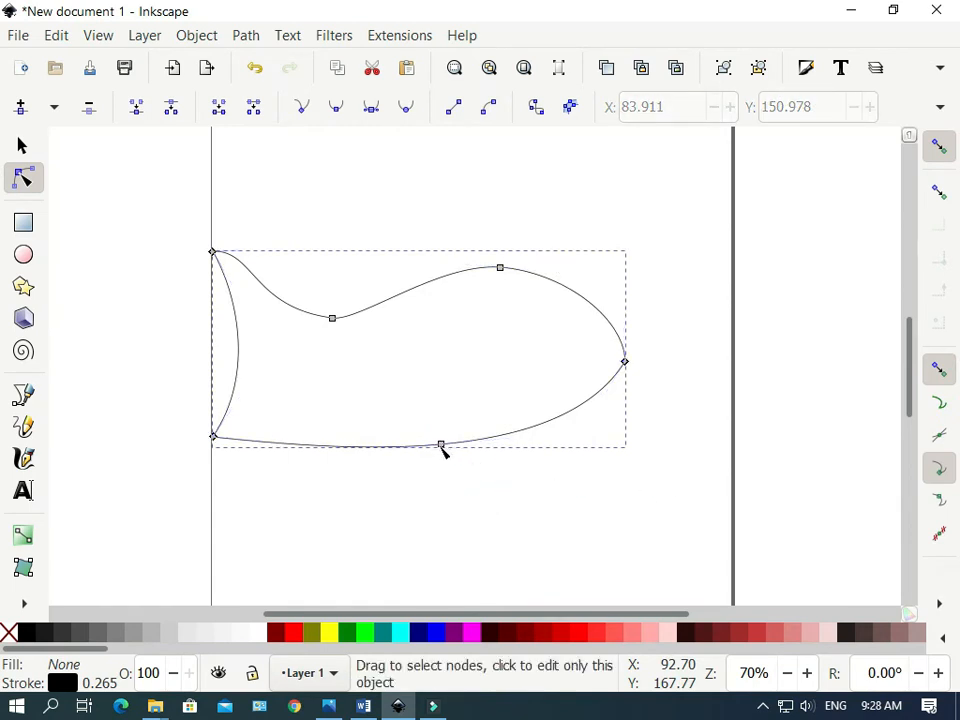
pyautogui.moveTo(442, 447); pyautogui.dragTo(331, 369)
pyautogui.moveTo(250, 374); pyautogui.dragTo(294, 371)
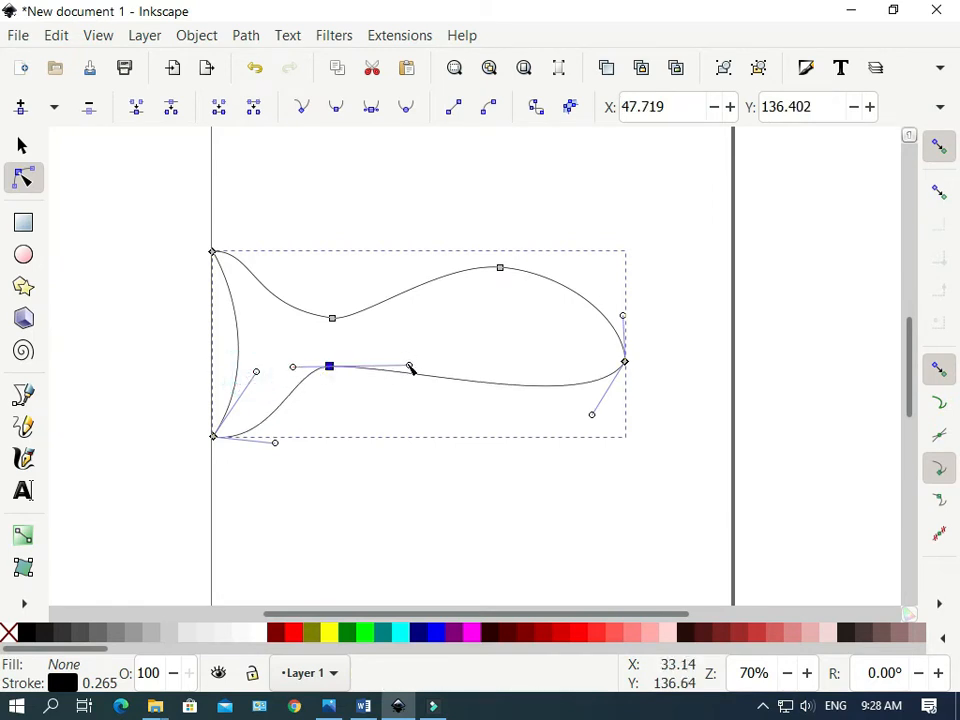
pyautogui.moveTo(409, 368); pyautogui.dragTo(385, 365)
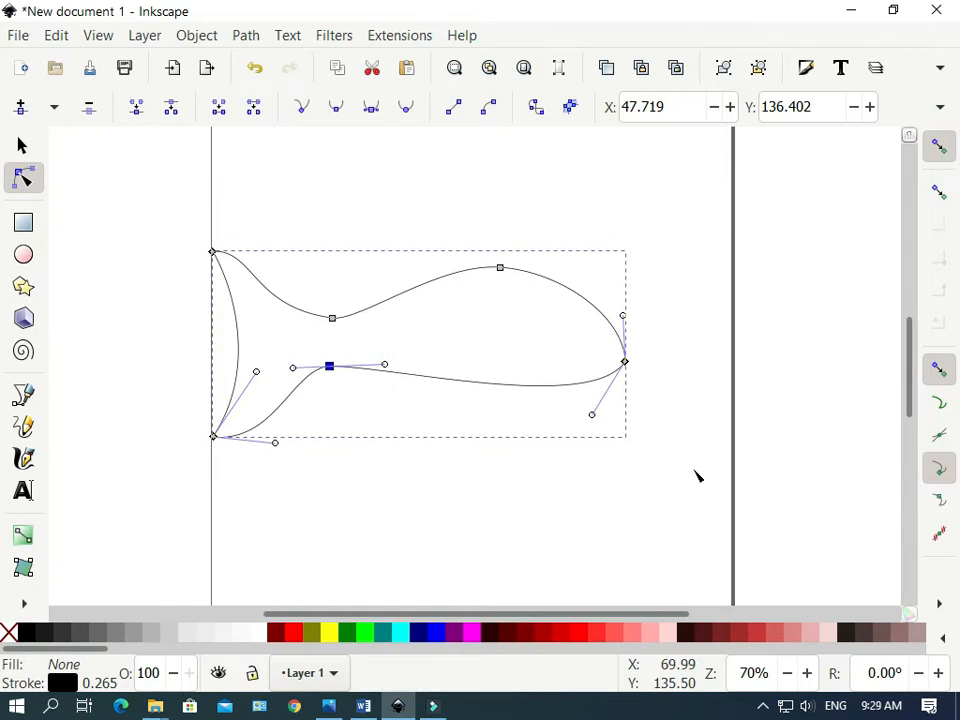
# Insert a node between the lower tail notch and the nose, and pull it down to about X 113.4, Y 170.7 as the belly.
pyautogui.moveTo(686, 480); pyautogui.dragTo(292, 342)
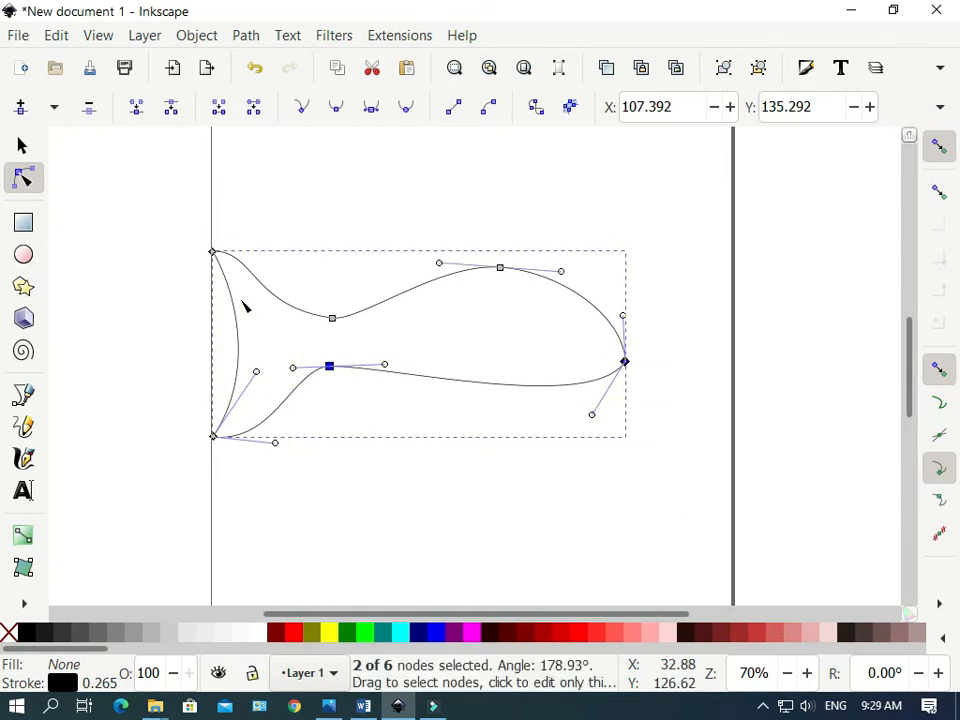
pyautogui.click(21, 106)
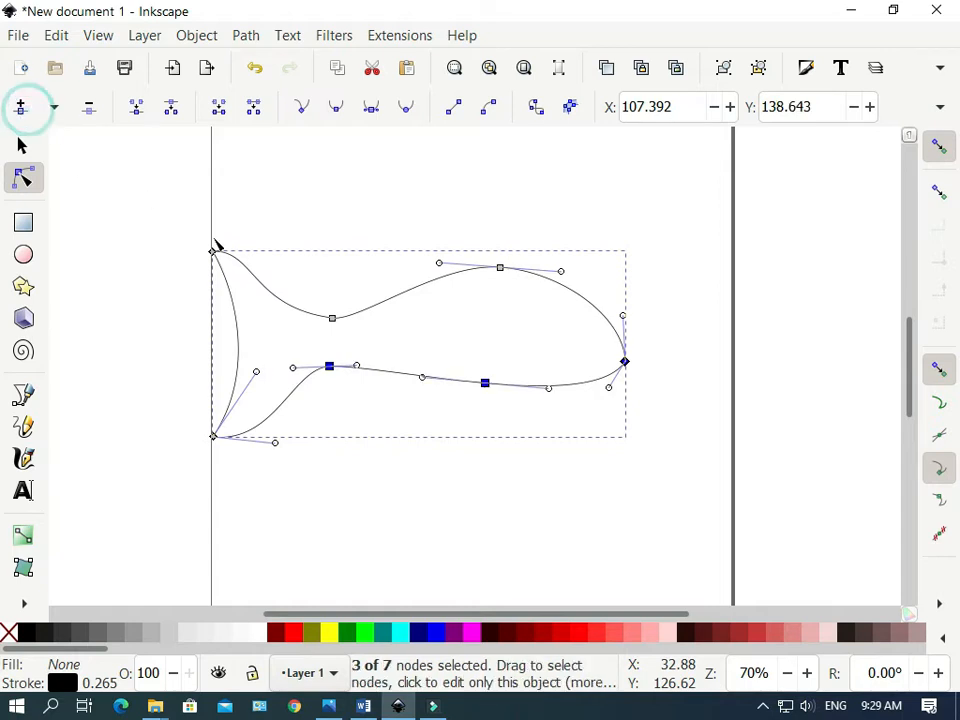
pyautogui.moveTo(491, 388)
pyautogui.mouseDown()
pyautogui.moveTo(523, 421)
pyautogui.moveTo(465, 388)
pyautogui.moveTo(484, 383)
pyautogui.mouseUp()
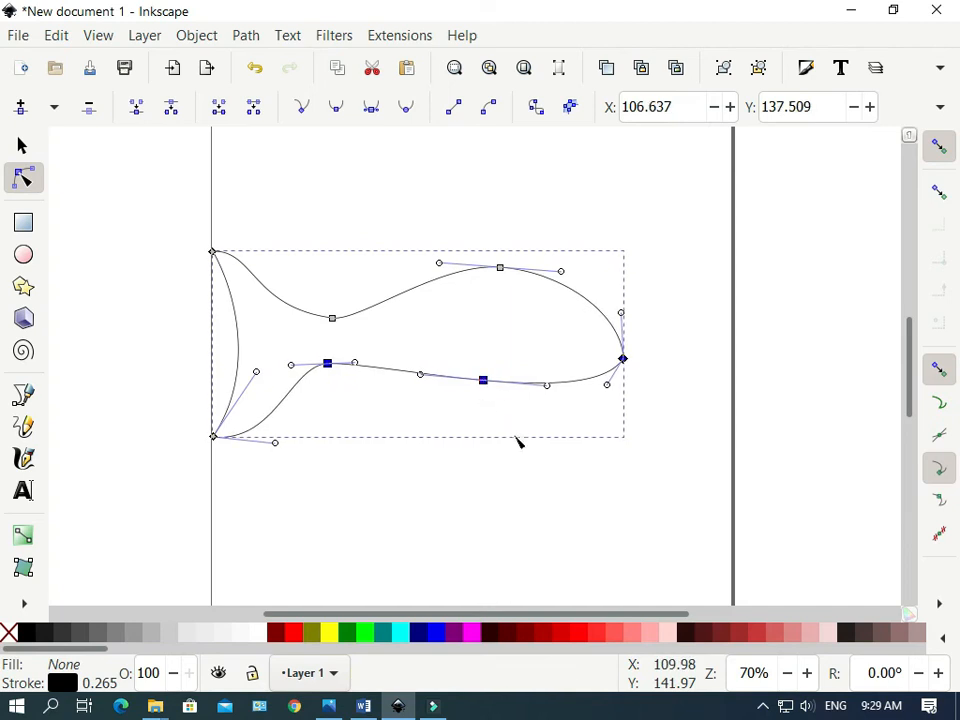
pyautogui.click(516, 441)
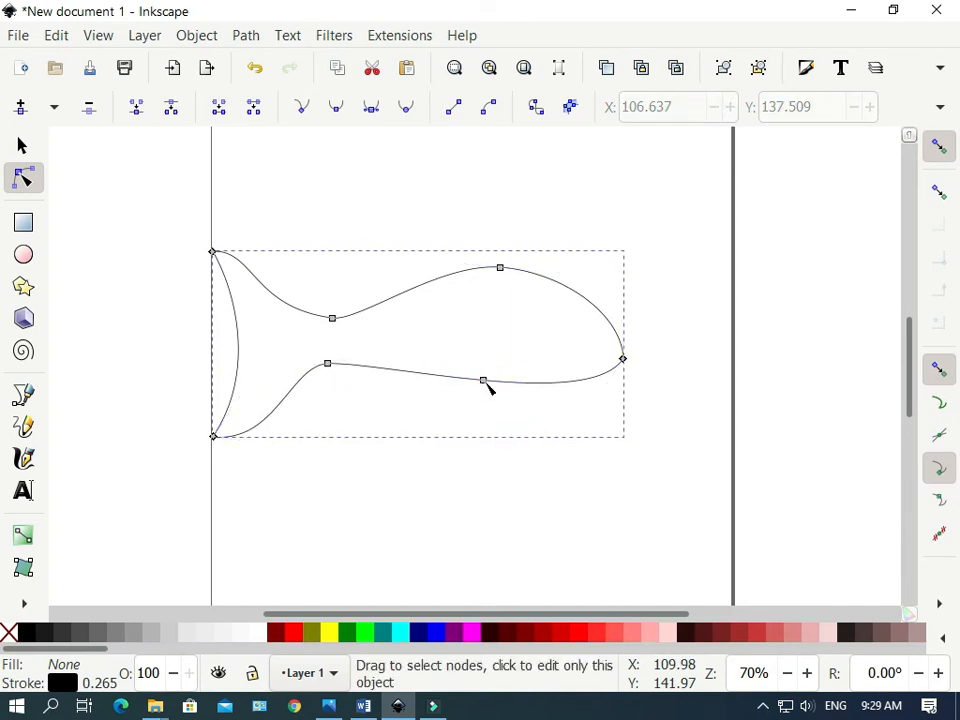
pyautogui.moveTo(483, 383); pyautogui.dragTo(491, 452)
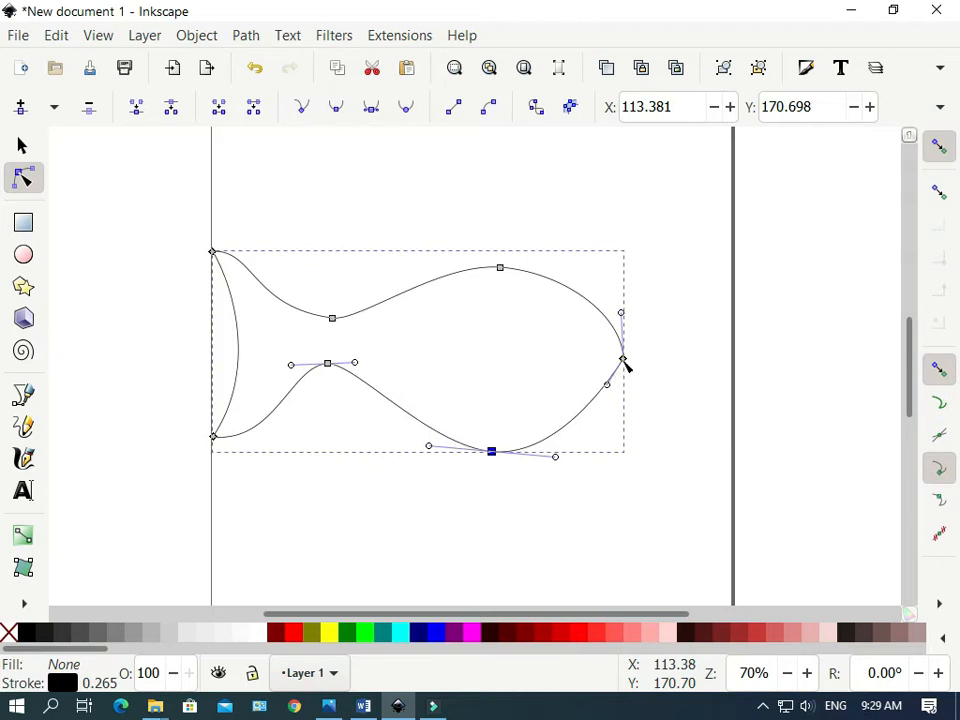
# Extend the nose node to about X 198.8, Y 127.8 and angle its upper handle toward the back for a more pointed nose.
pyautogui.moveTo(624, 366); pyautogui.dragTo(662, 387)
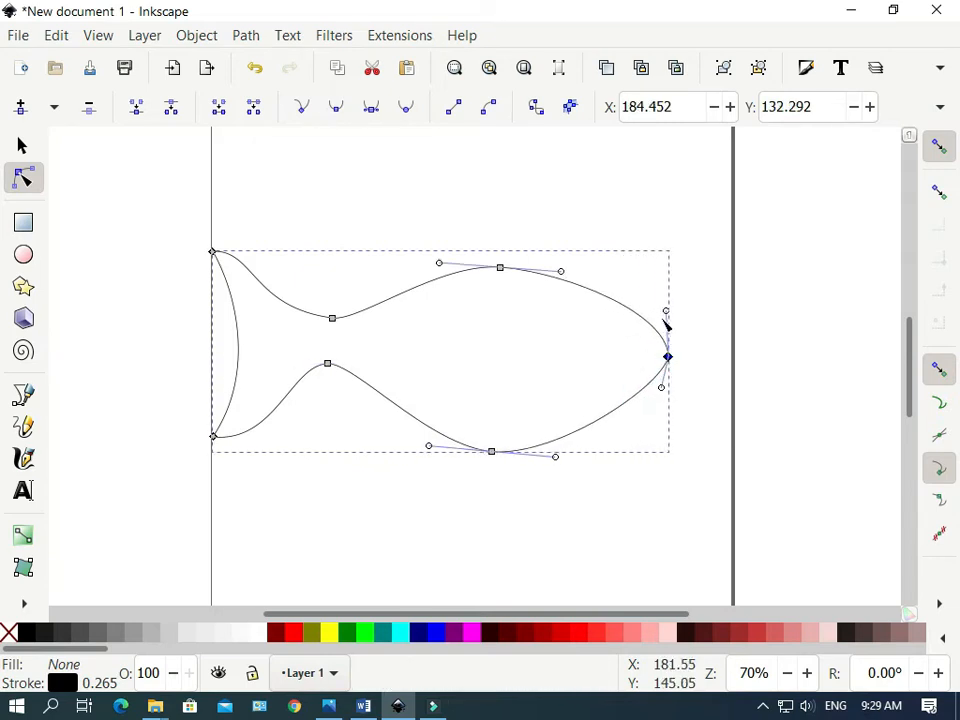
pyautogui.moveTo(666, 313); pyautogui.dragTo(641, 320)
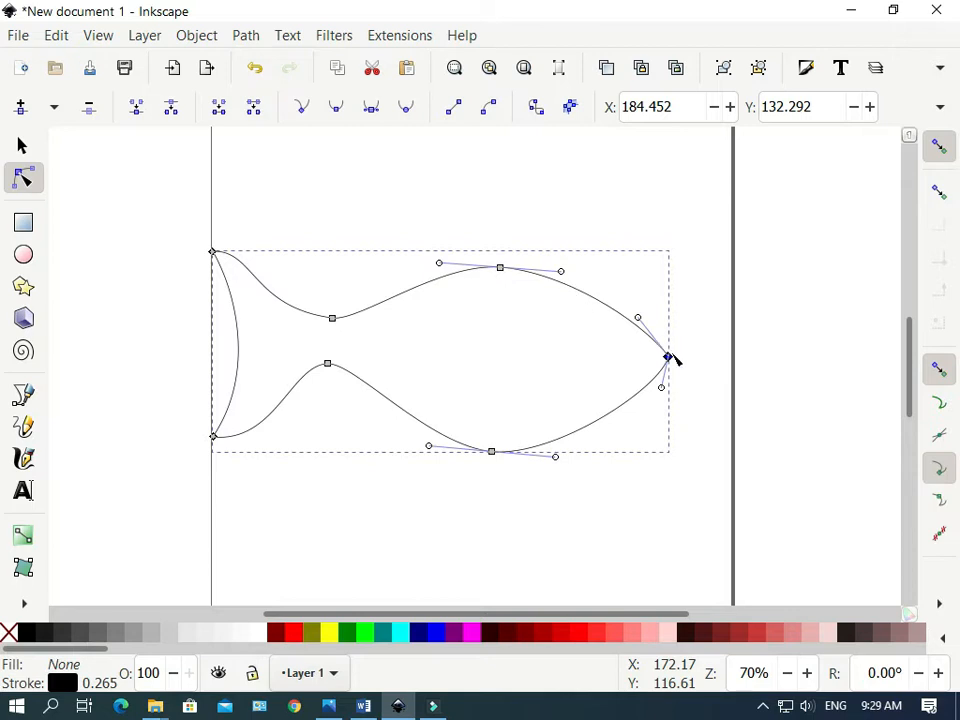
pyautogui.moveTo(669, 358); pyautogui.dragTo(704, 347)
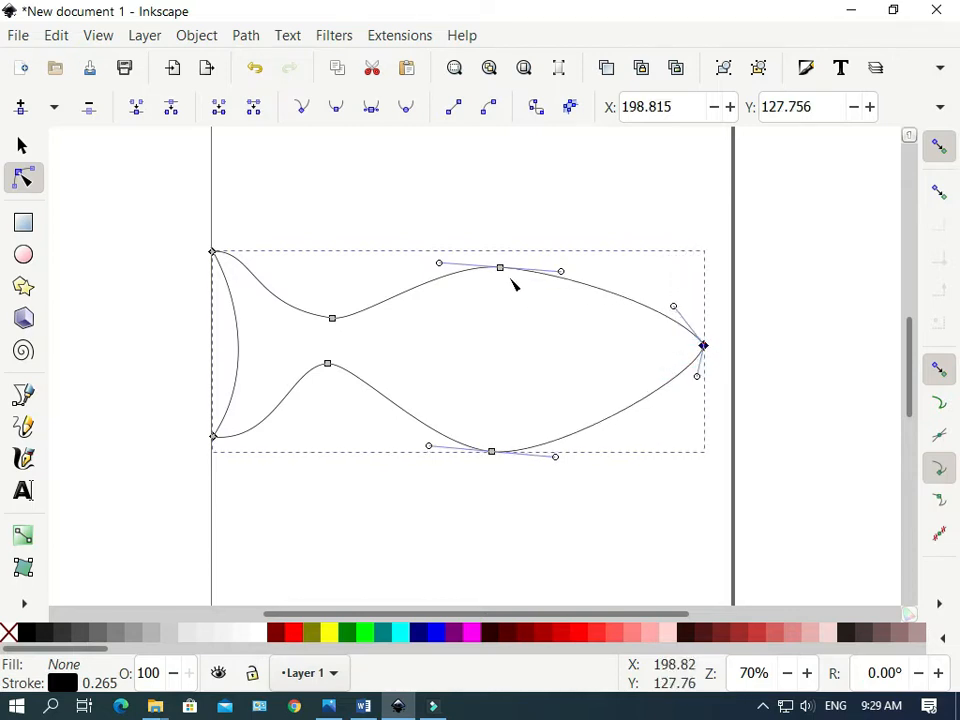
# Place the belly node at about X 120.2, Y 171.1 and the back node at X 119.3, Y 92.2, leveling their handles.
pyautogui.moveTo(505, 273)
pyautogui.mouseDown()
pyautogui.moveTo(539, 258)
pyautogui.moveTo(496, 261)
pyautogui.mouseUp()
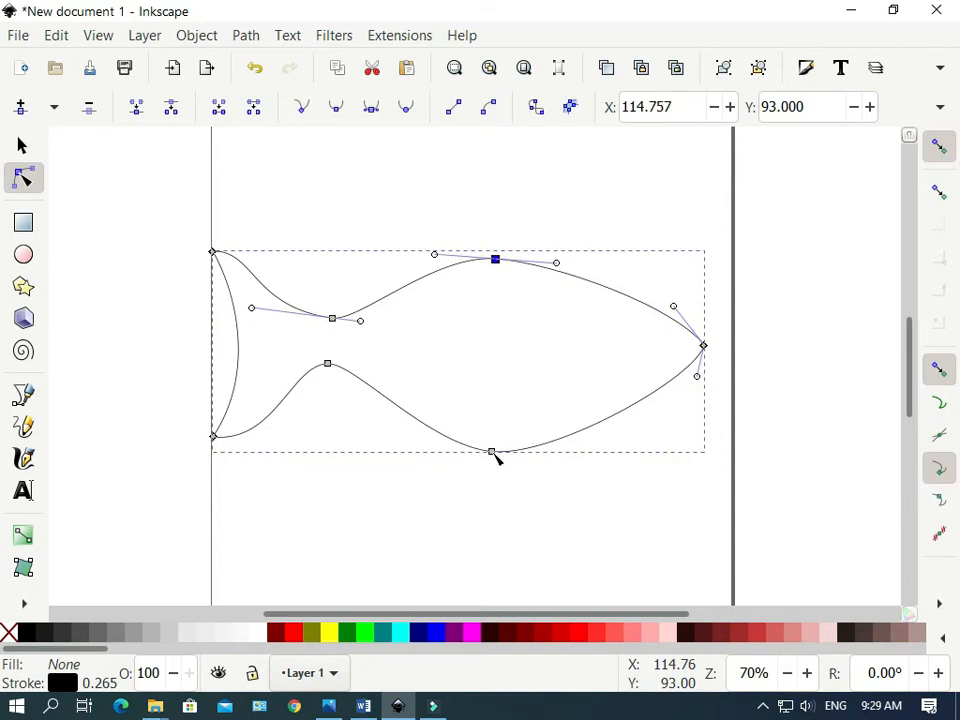
pyautogui.moveTo(492, 455); pyautogui.dragTo(512, 456)
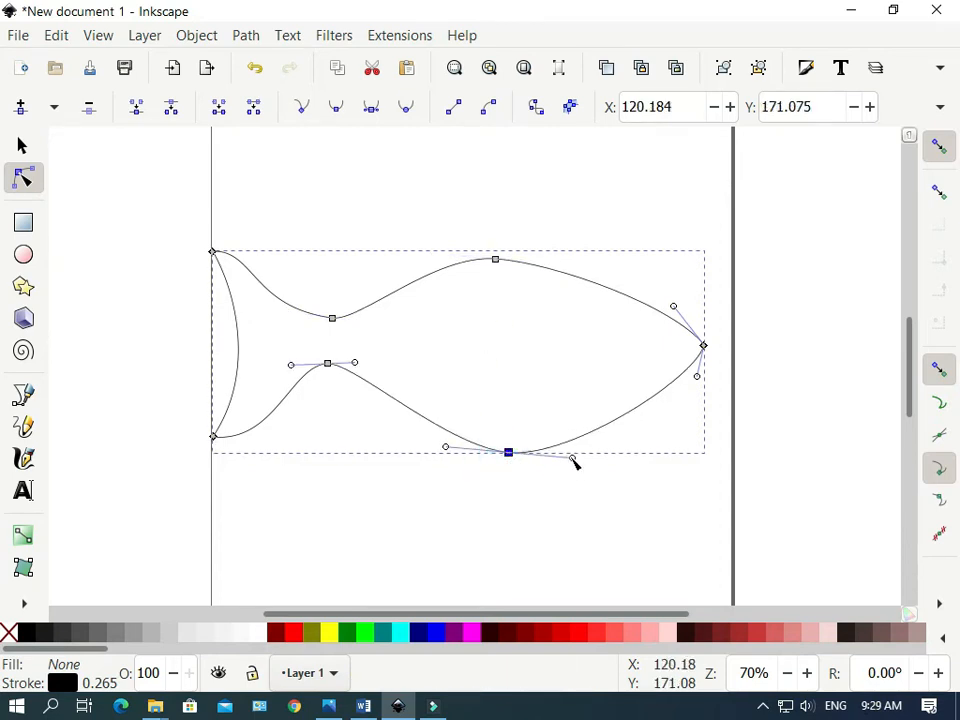
pyautogui.moveTo(574, 463); pyautogui.dragTo(564, 453)
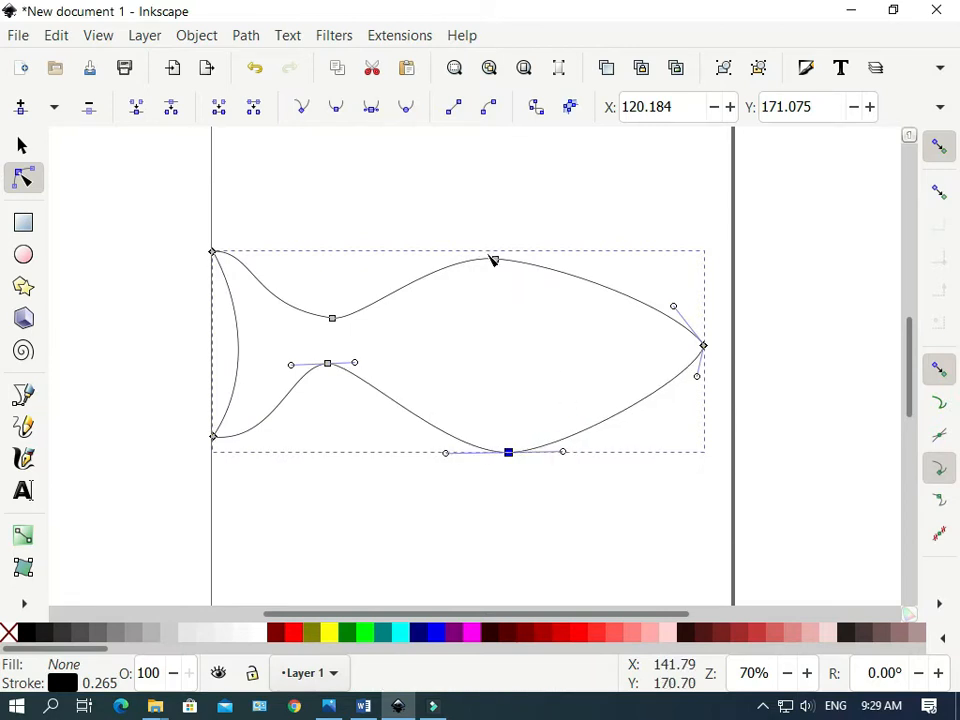
pyautogui.moveTo(495, 261); pyautogui.dragTo(507, 259)
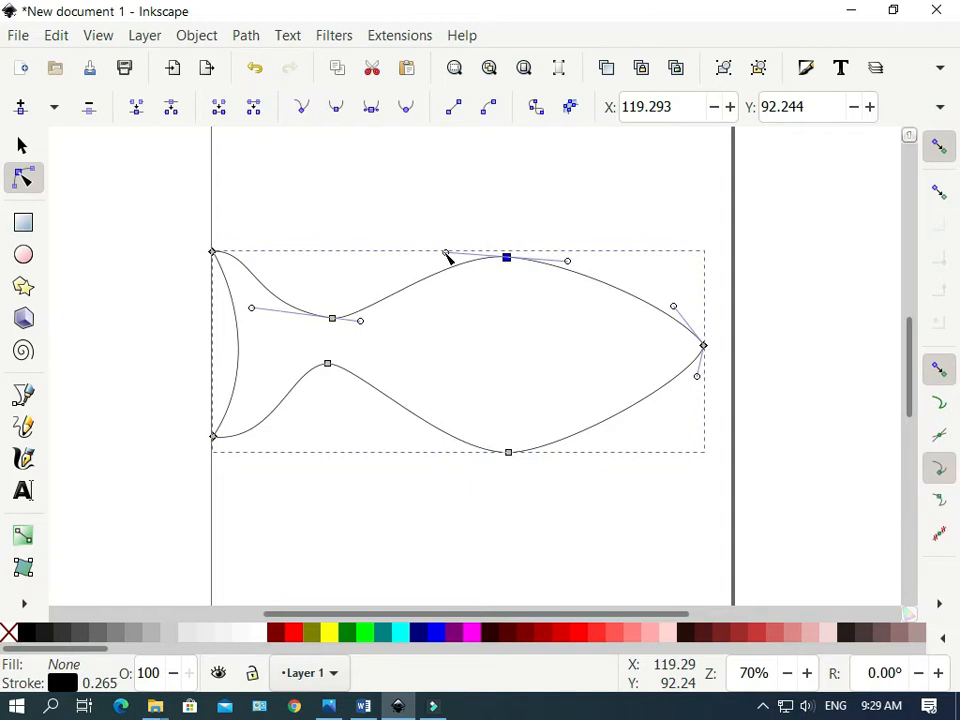
pyautogui.moveTo(447, 257); pyautogui.dragTo(410, 259)
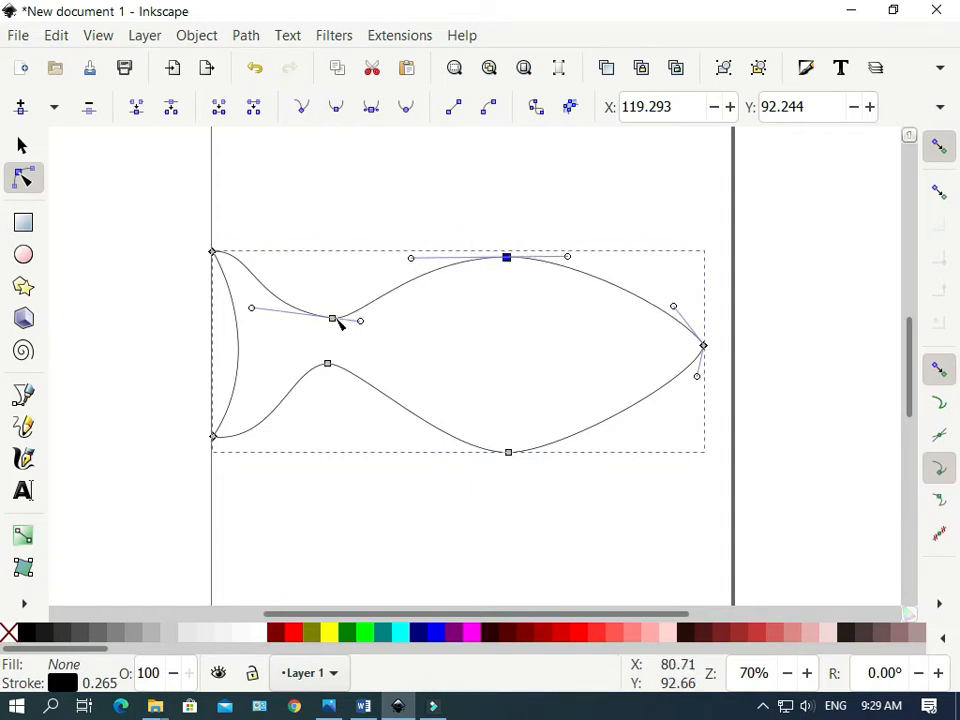
# Move the upper tail notch to about X 44.1, Y 117.2 and shorten its tail-side handle.
pyautogui.moveTo(337, 322); pyautogui.dragTo(324, 326)
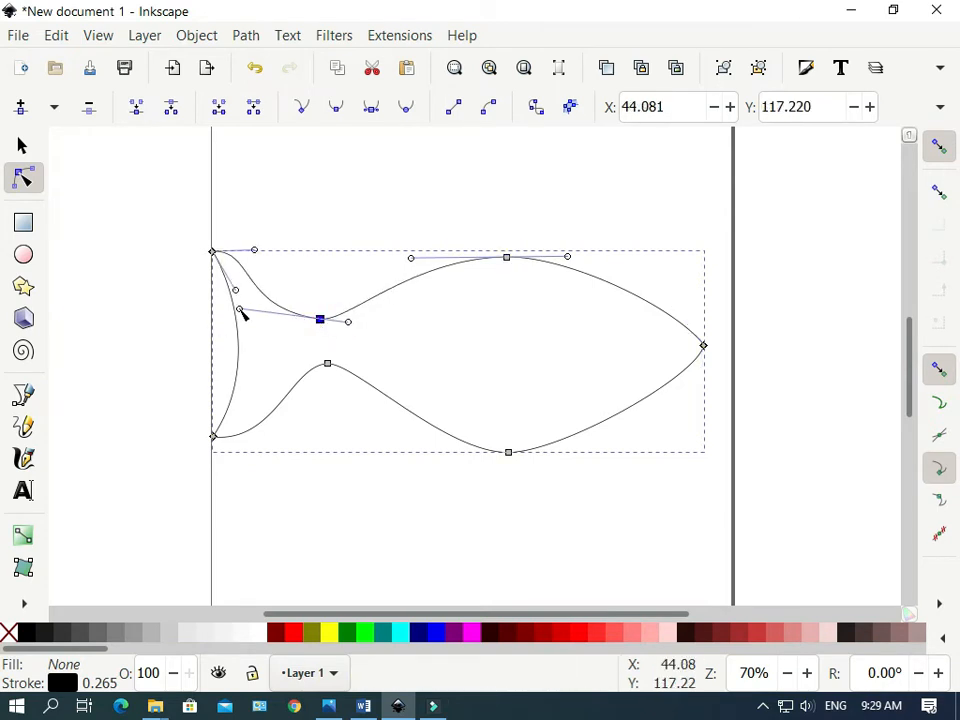
pyautogui.moveTo(240, 311); pyautogui.dragTo(278, 316)
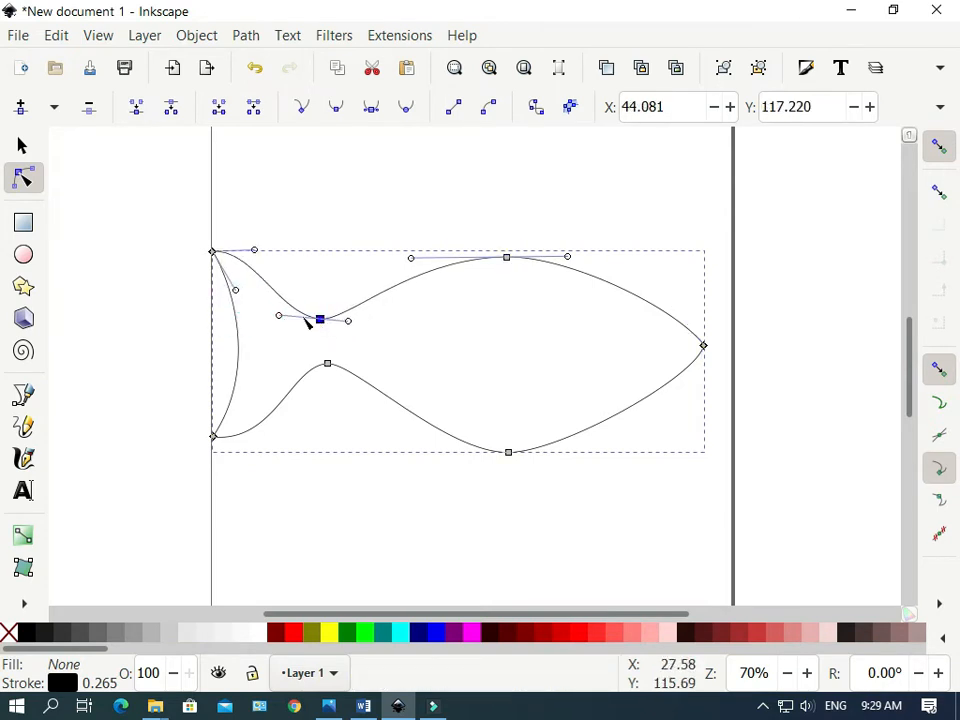
# Level the upper tail notch's handles, and lengthen its body-side handle, the upper tail tip's body-side handle and the lower notch's body-side handle.
pyautogui.moveTo(350, 324); pyautogui.dragTo(367, 322)
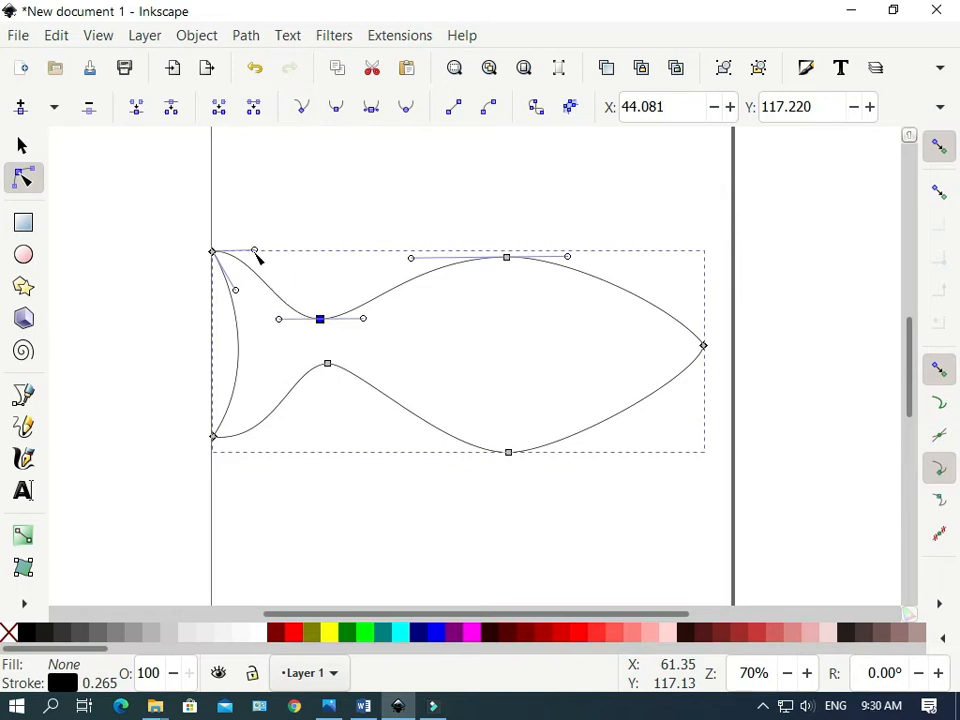
pyautogui.moveTo(255, 252); pyautogui.dragTo(289, 254)
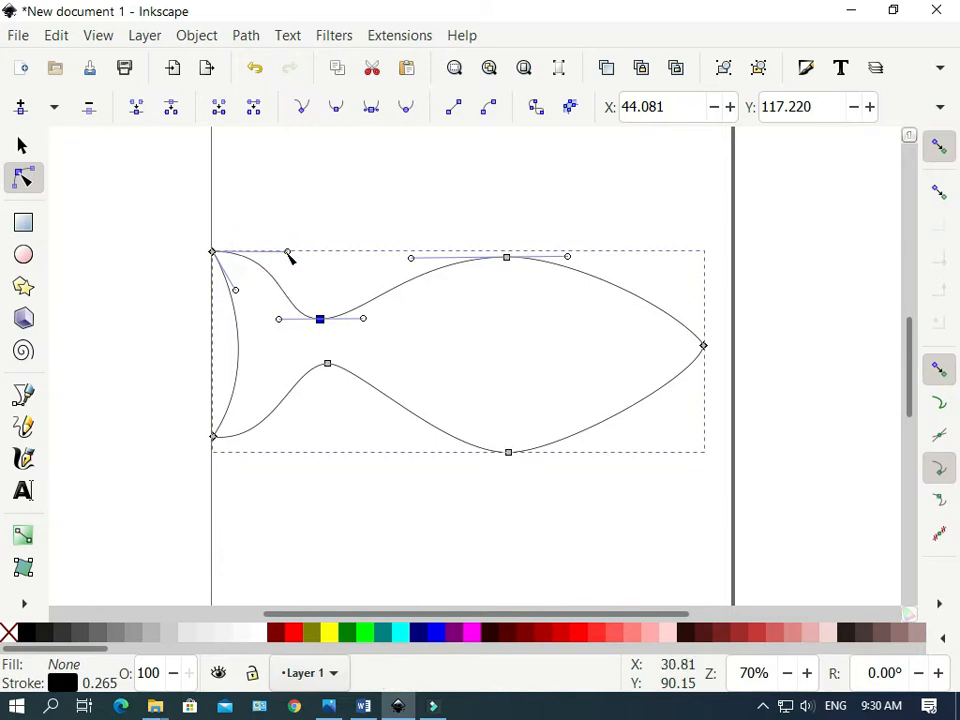
pyautogui.click(328, 365)
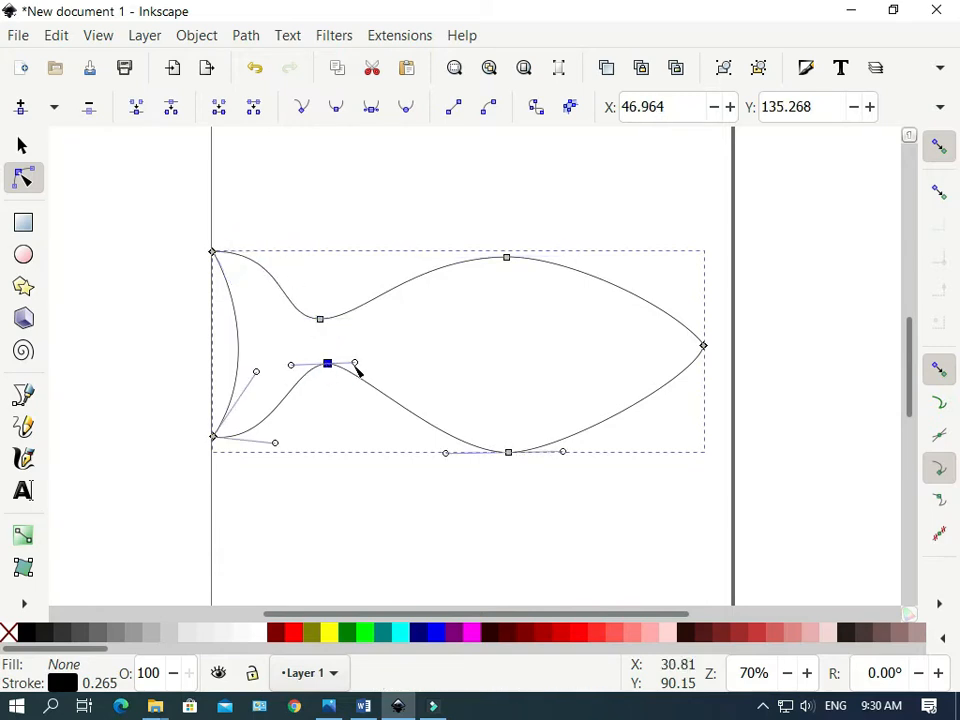
pyautogui.moveTo(356, 364); pyautogui.dragTo(386, 364)
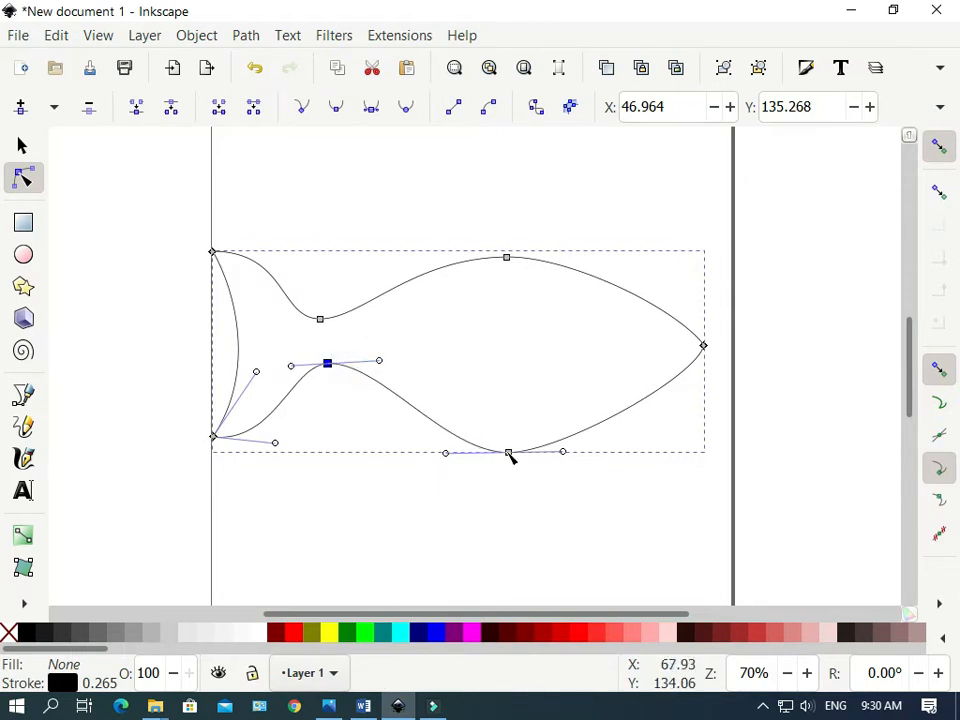
# Move the belly node to about X 124.7, Y 173.0 and the nose to X 203.0, Y 128.1, lengthening the belly's nose-side handle.
pyautogui.moveTo(510, 455); pyautogui.dragTo(519, 457)
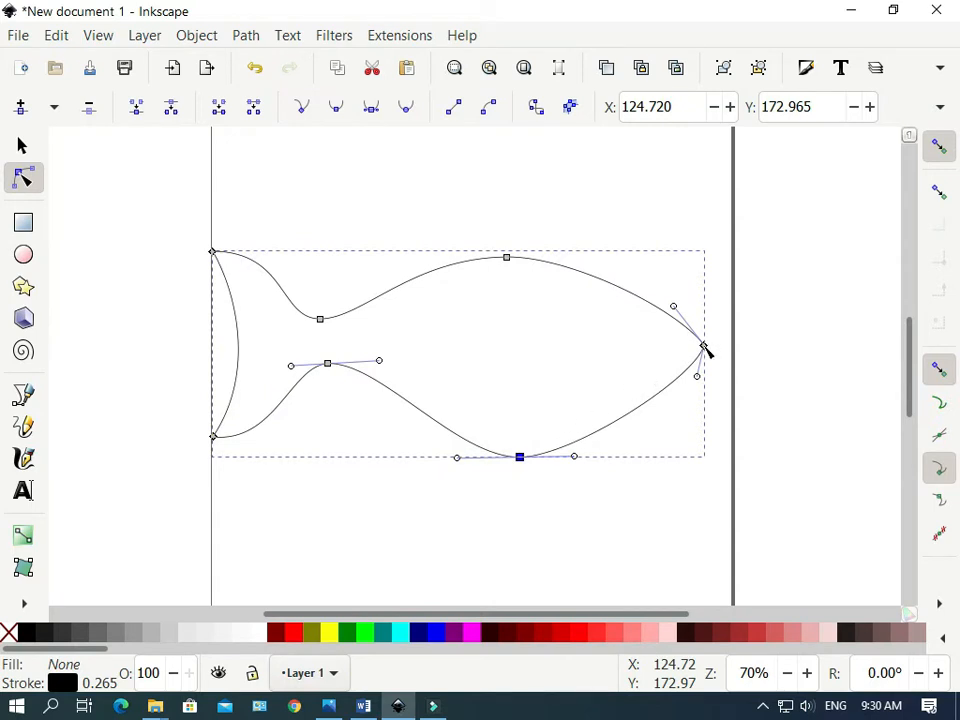
pyautogui.moveTo(705, 347); pyautogui.dragTo(714, 347)
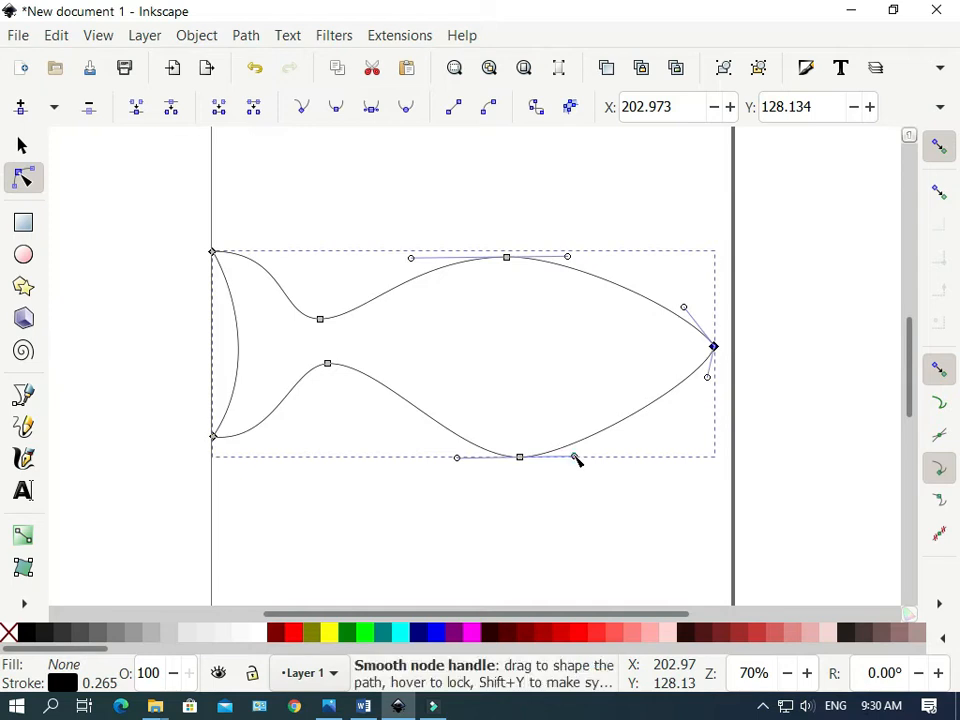
pyautogui.moveTo(575, 456); pyautogui.dragTo(643, 465)
# Extend both nose handles outward for a rounder head, and raise the back node to about X 125.7, Y 87.0.
pyautogui.moveTo(685, 308)
pyautogui.mouseDown()
pyautogui.moveTo(716, 294)
pyautogui.moveTo(681, 286)
pyautogui.mouseUp()
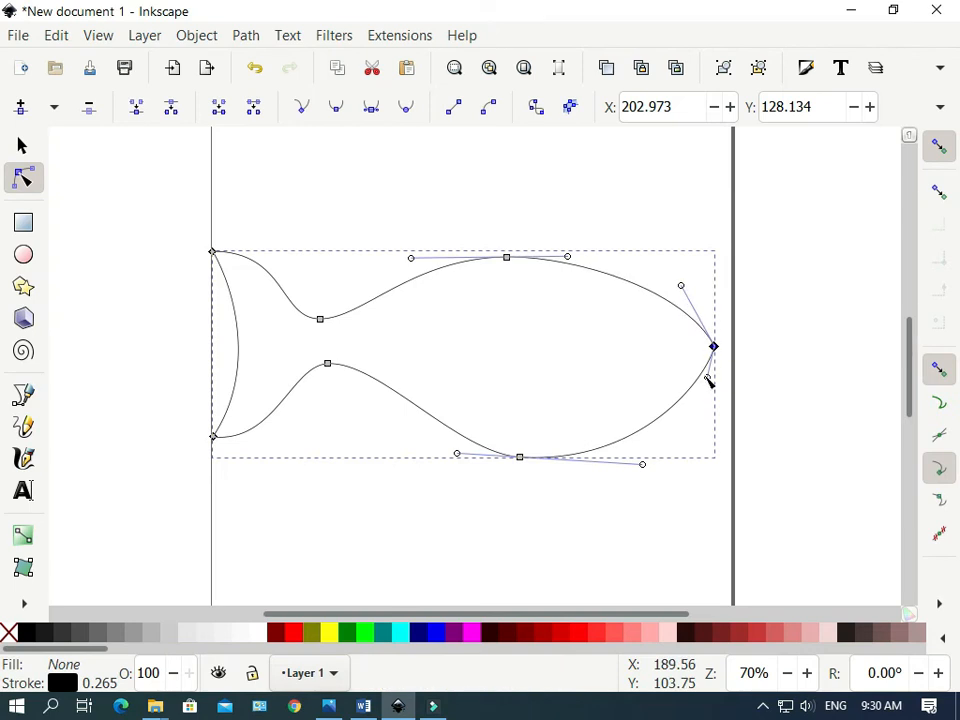
pyautogui.moveTo(707, 379); pyautogui.dragTo(697, 403)
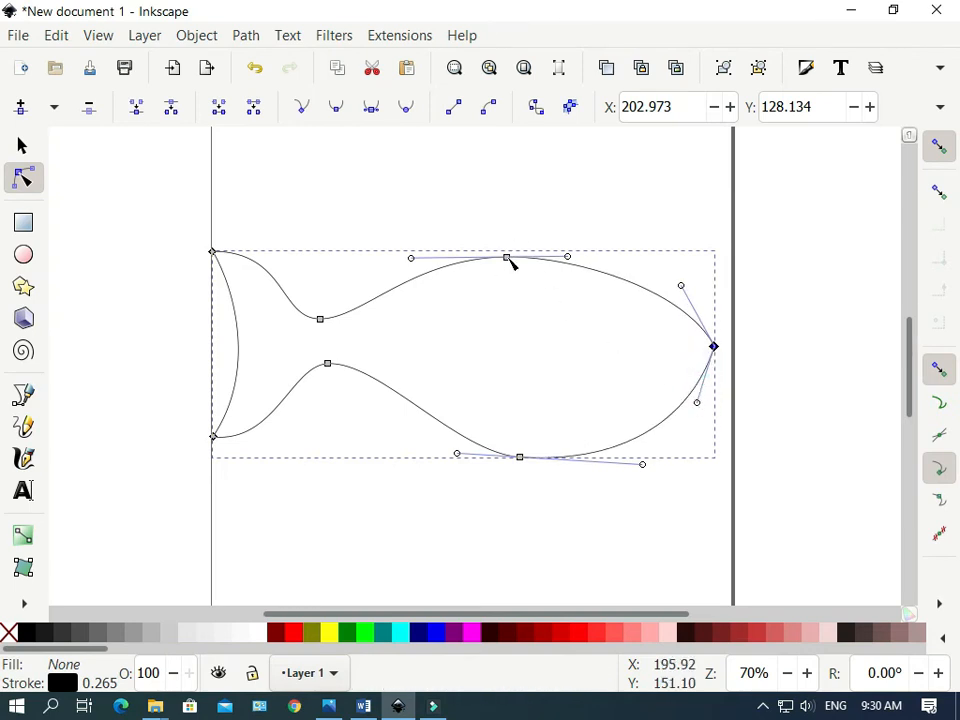
pyautogui.moveTo(508, 260); pyautogui.dragTo(525, 245)
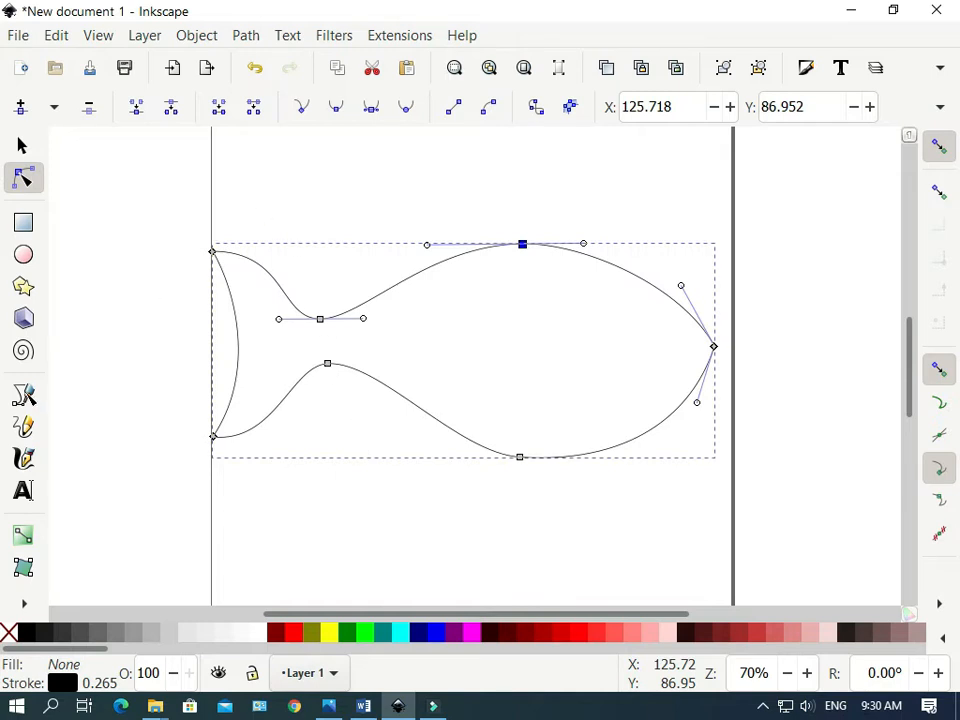
# Draw an open two-segment Bezier path standing on the fish's back as the dorsal fin, with its peak toward the tail.
pyautogui.click(23, 392)
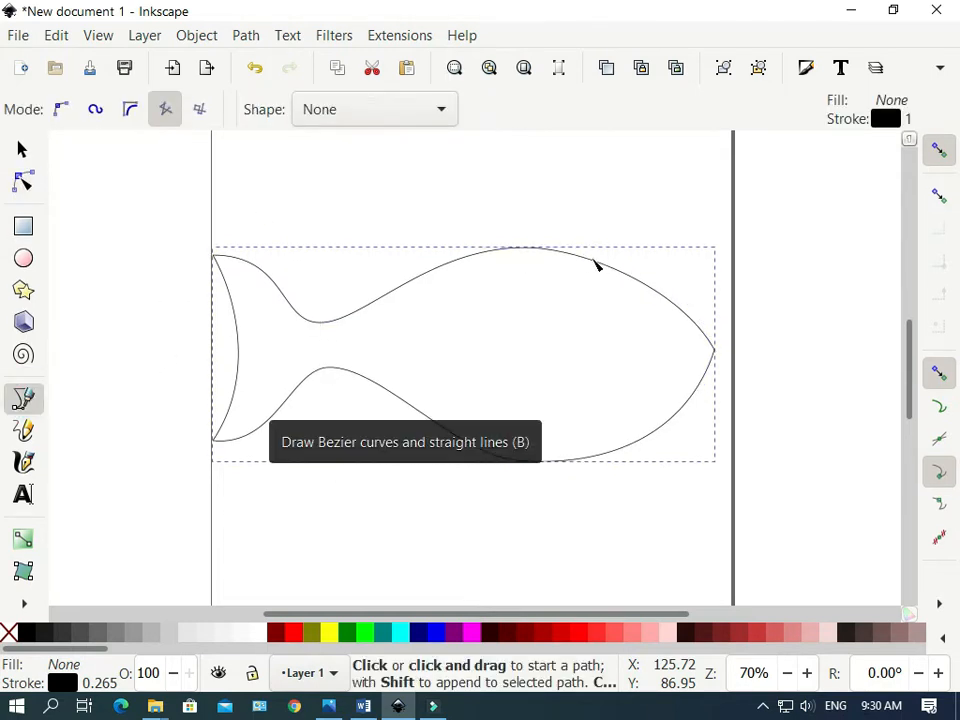
pyautogui.click(592, 261)
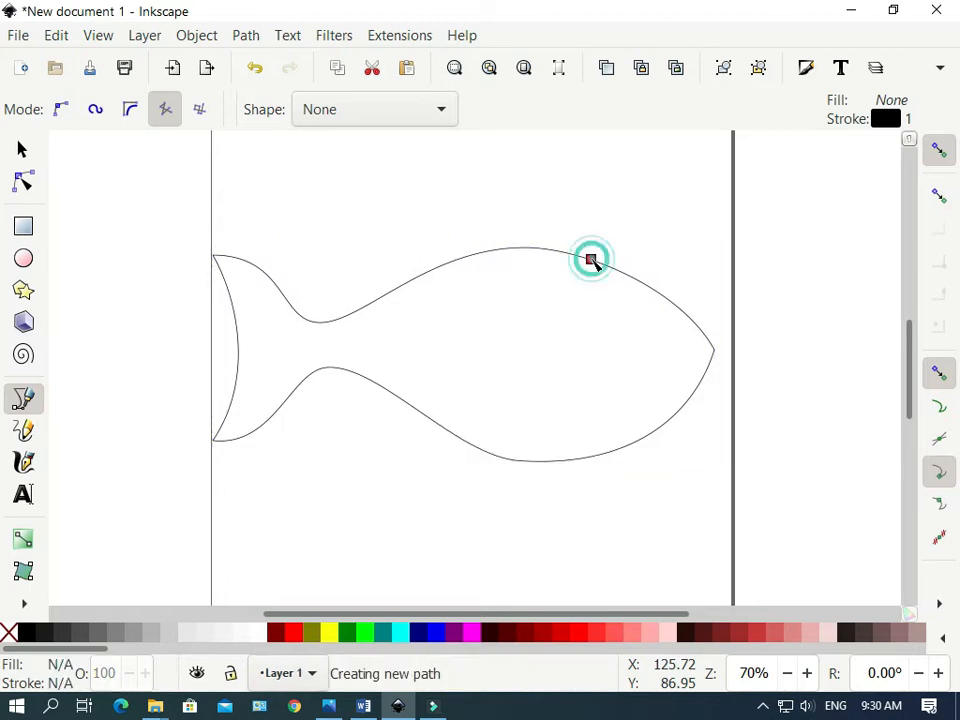
pyautogui.click(458, 217)
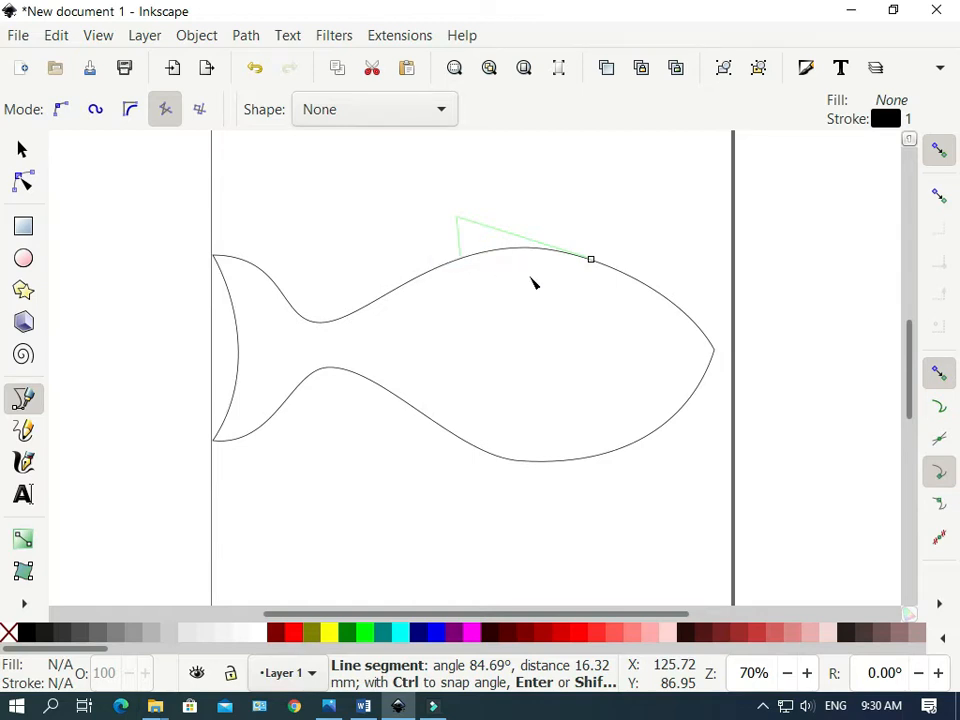
pyautogui.press('Return')
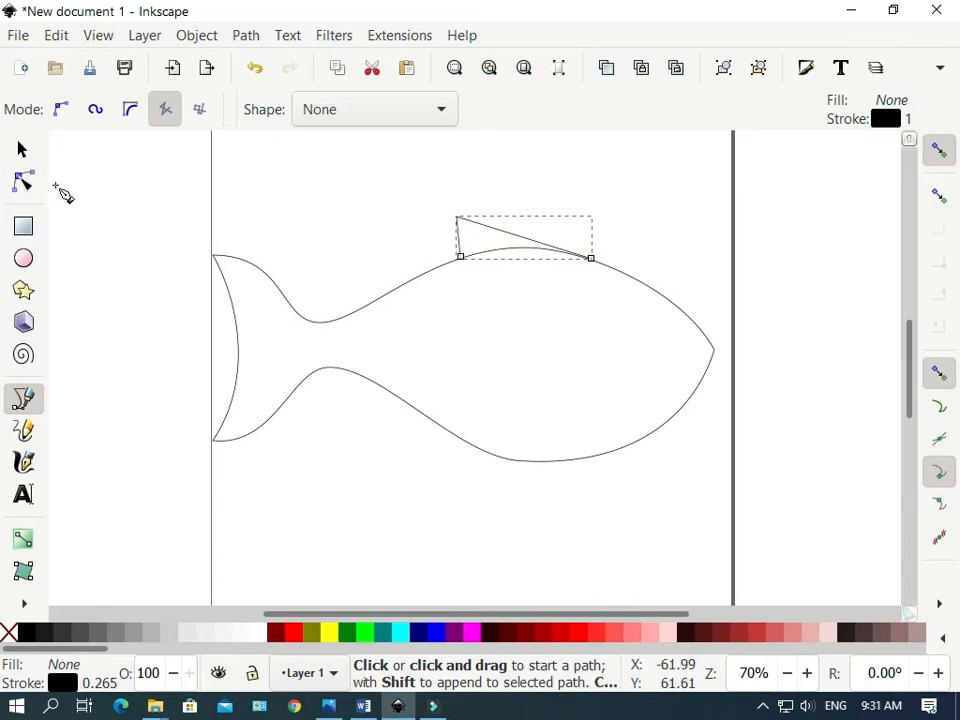
# Raise the dorsal fin's peak slightly, convert its segments to curves, and bow the long edge outward and the rear edge inward.
pyautogui.click(26, 183)
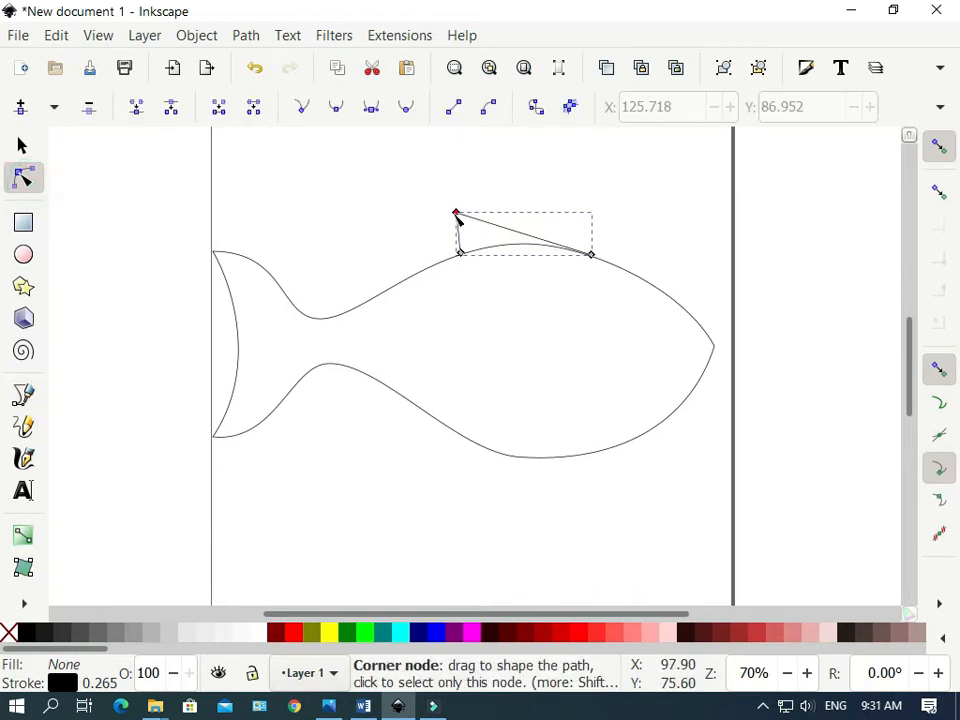
pyautogui.moveTo(456, 216); pyautogui.dragTo(620, 270)
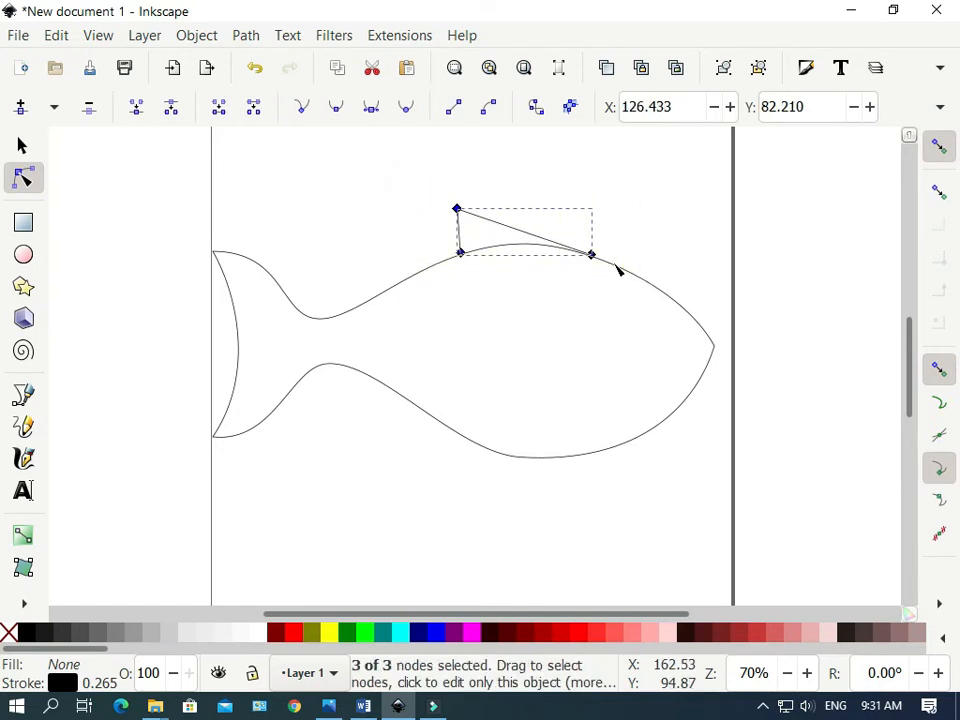
pyautogui.click(489, 108)
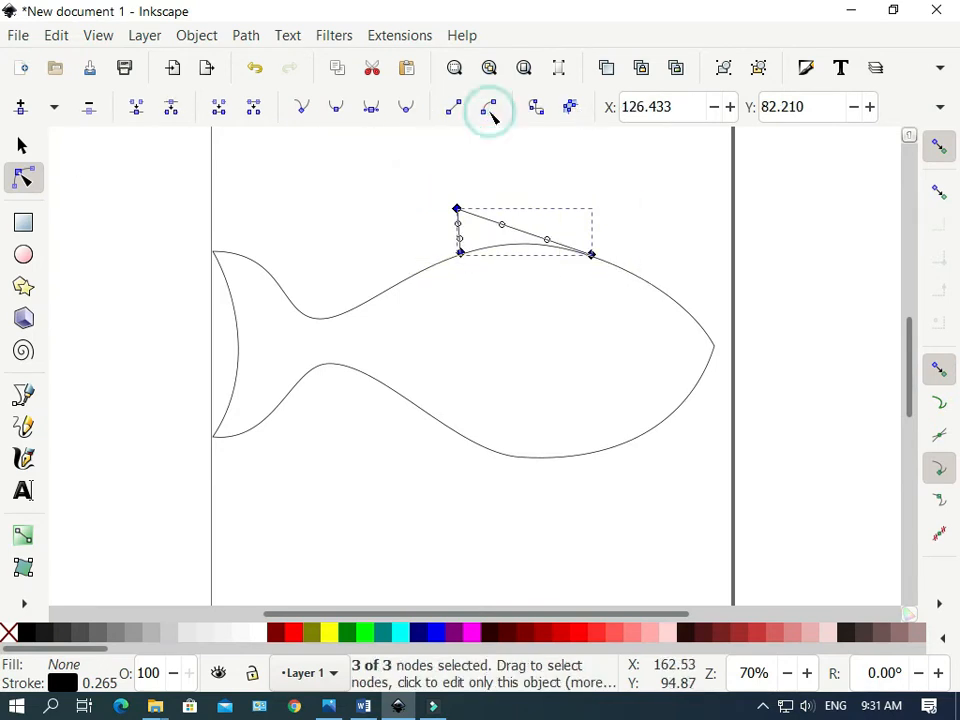
pyautogui.moveTo(503, 225); pyautogui.dragTo(571, 229)
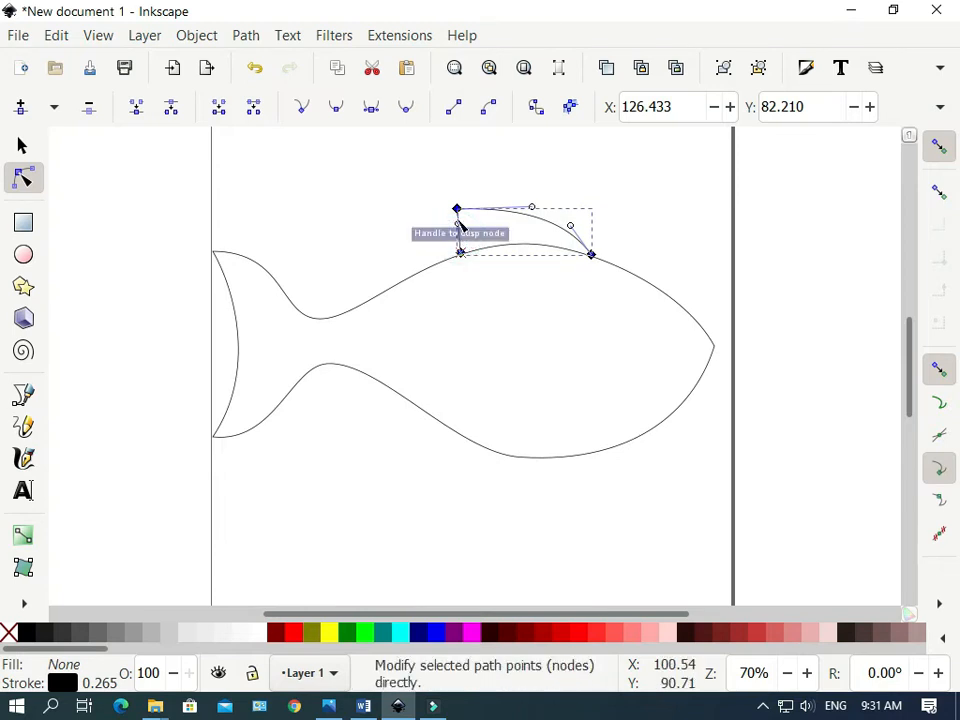
pyautogui.moveTo(459, 226); pyautogui.dragTo(470, 221)
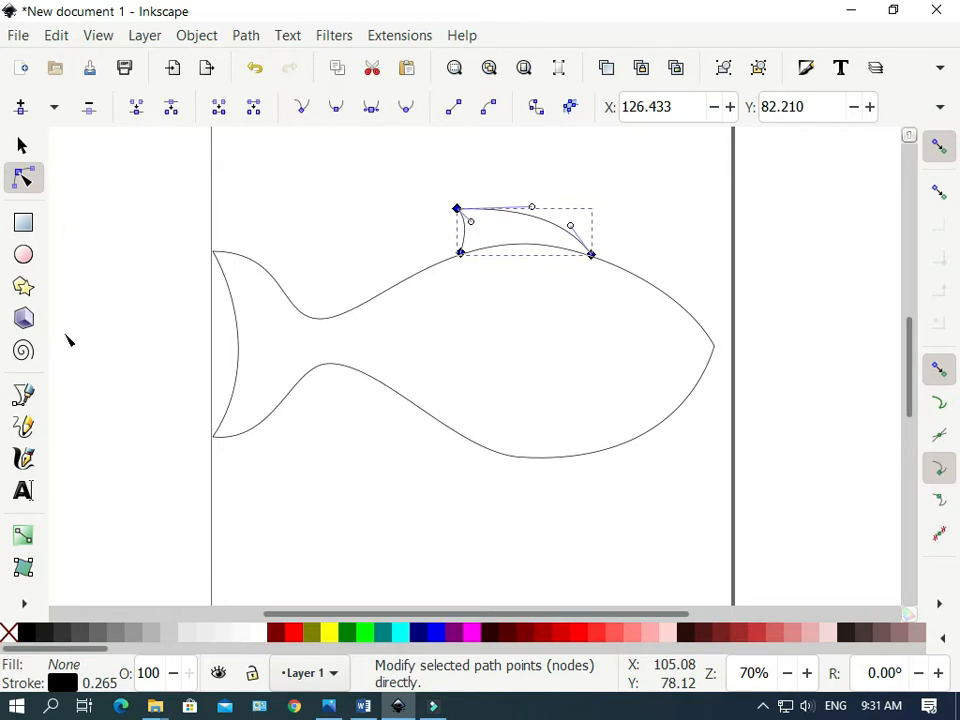
# Draw a small closed four-cornered Bezier path over the upper part of the head as the eye.
pyautogui.click(23, 395)
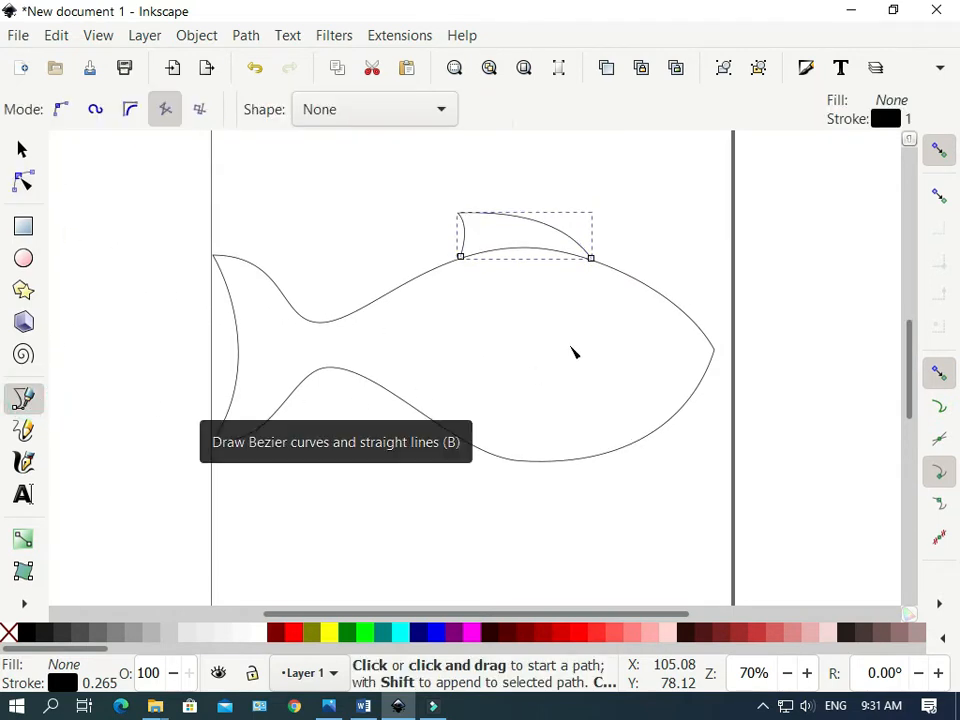
pyautogui.click(624, 294)
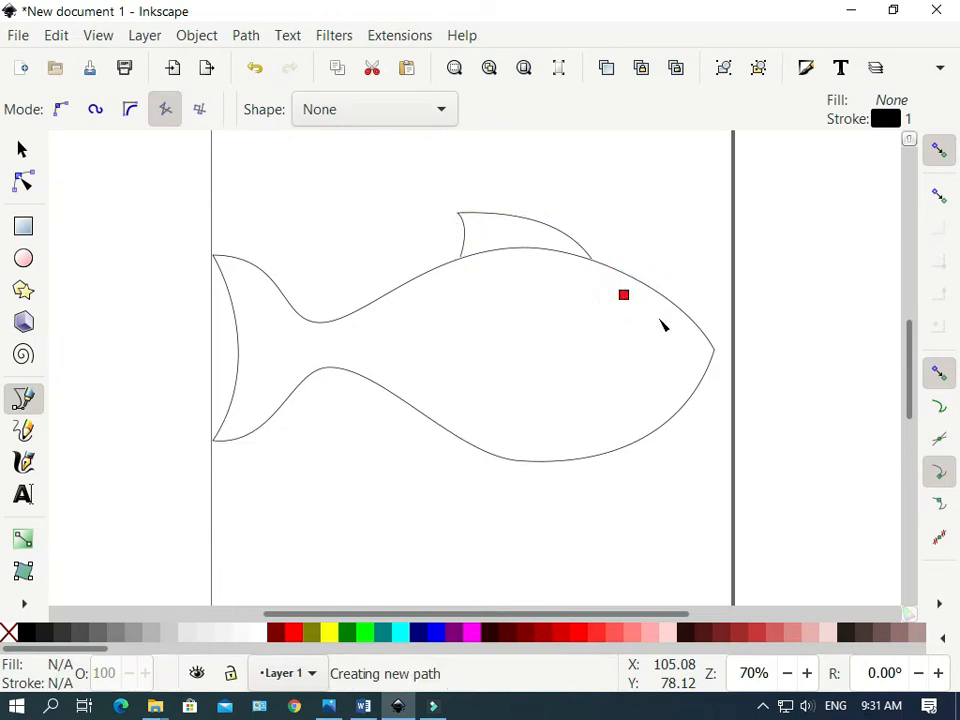
pyautogui.click(660, 332)
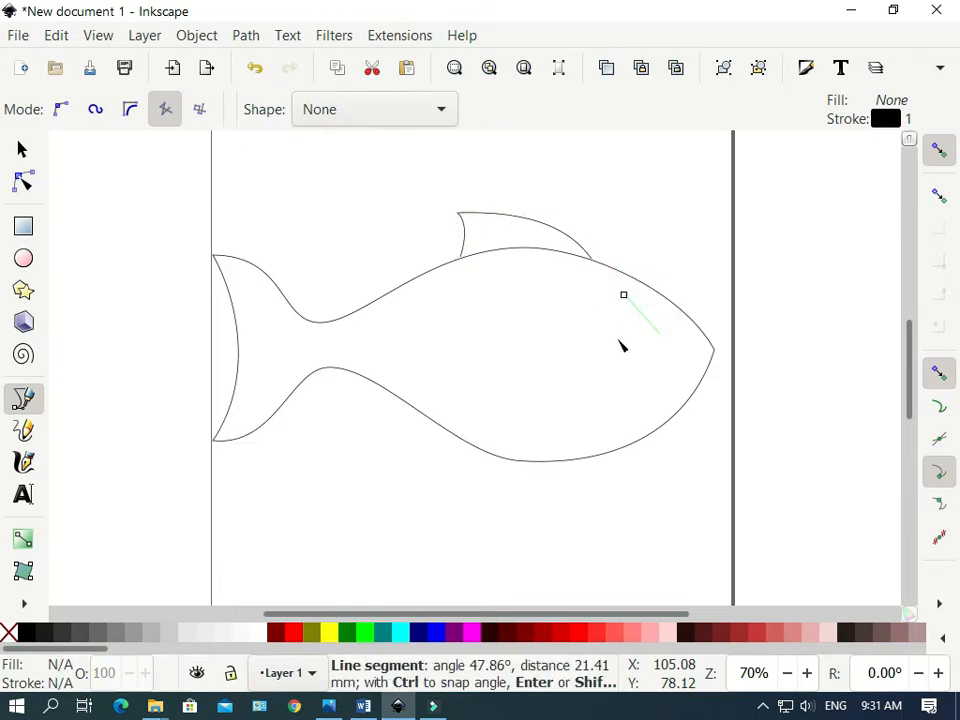
pyautogui.click(614, 337)
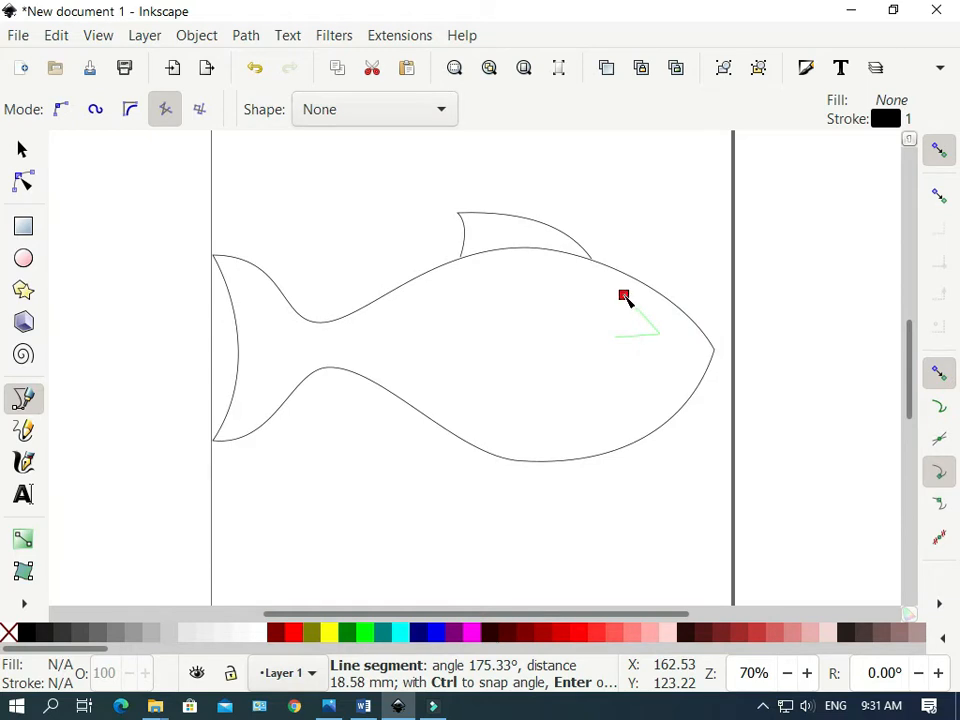
pyautogui.click(624, 295)
pyautogui.click(609, 342)
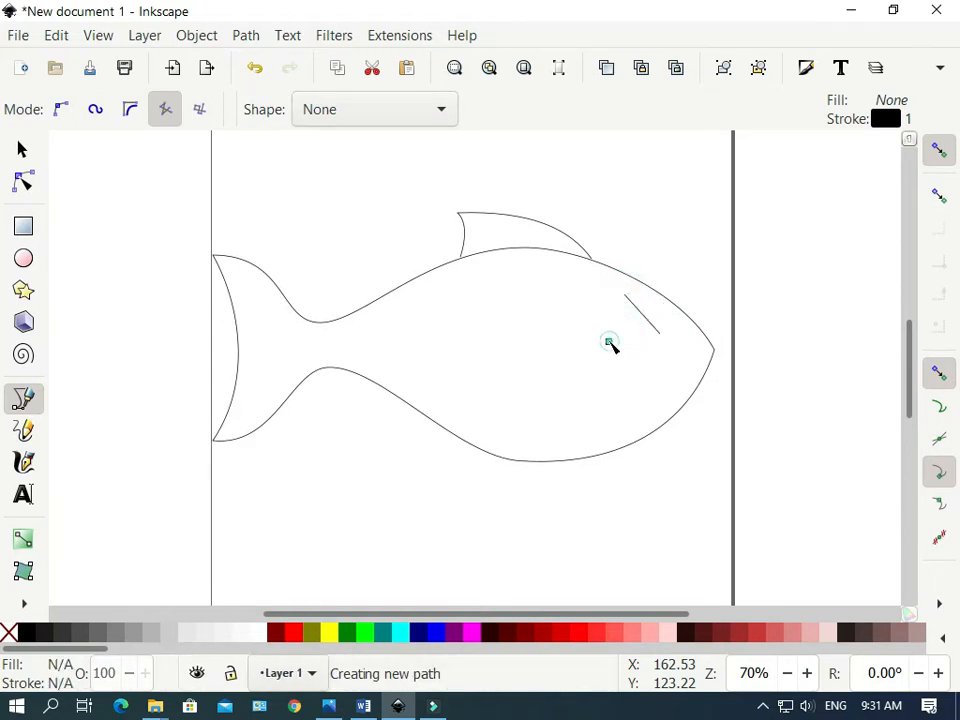
pyautogui.click(602, 285)
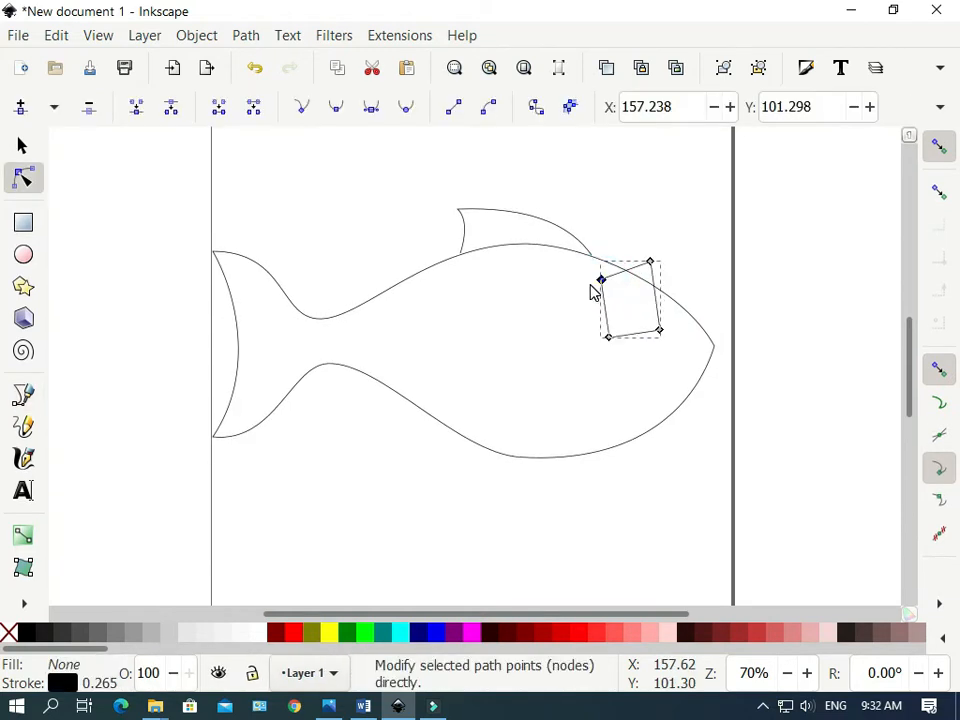
# Delete the eye outline's upper rear node and move its lower front node to about X 186.3, Y 117.6.
pyautogui.click(601, 281)
pyautogui.press('Delete')
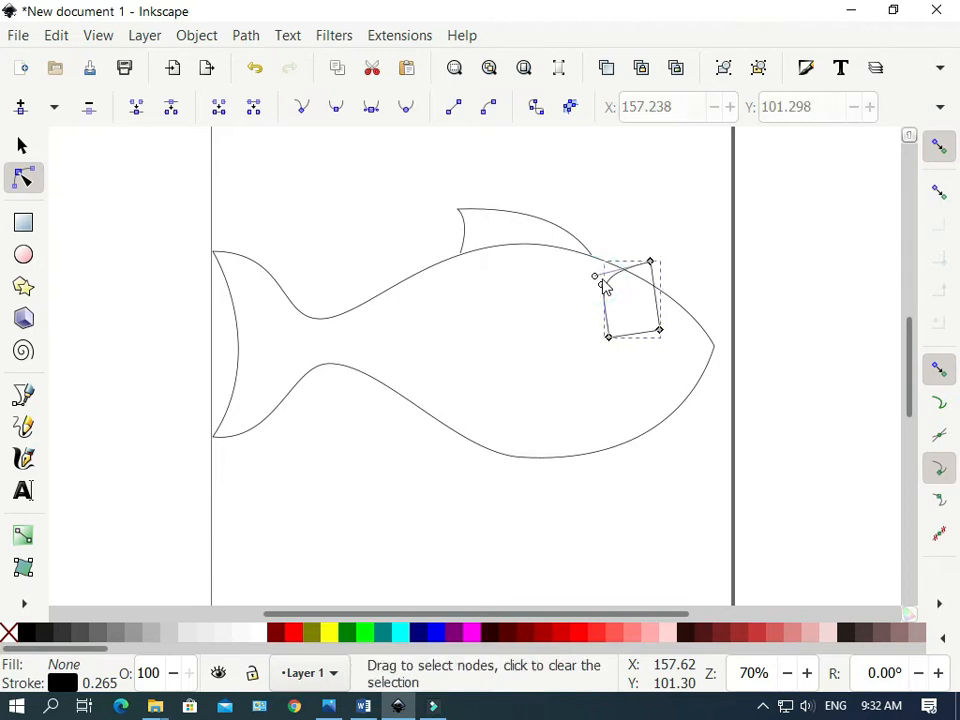
pyautogui.click(661, 330)
pyautogui.moveTo(664, 334); pyautogui.dragTo(677, 329)
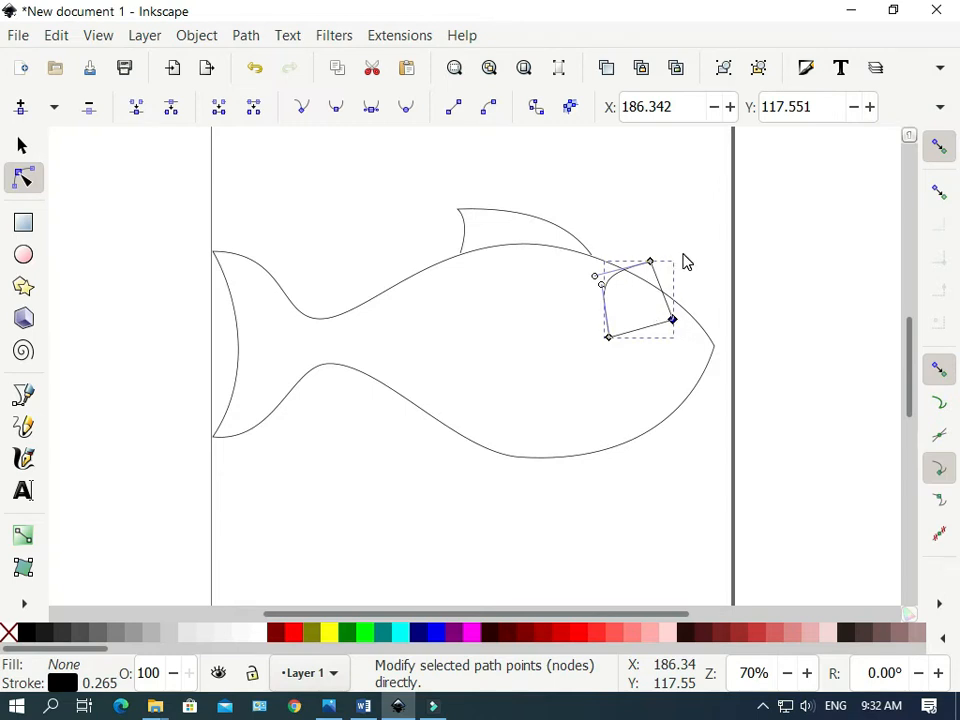
# Convert all segments of the eye outline to curves and make its three nodes smooth.
pyautogui.moveTo(684, 242); pyautogui.dragTo(570, 356)
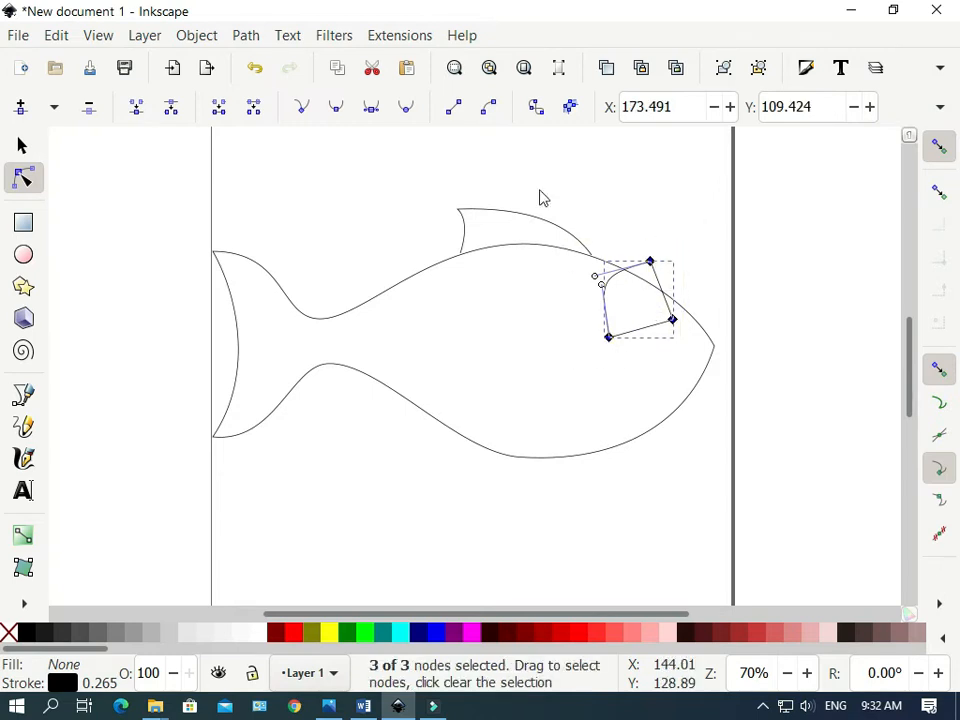
pyautogui.click(491, 107)
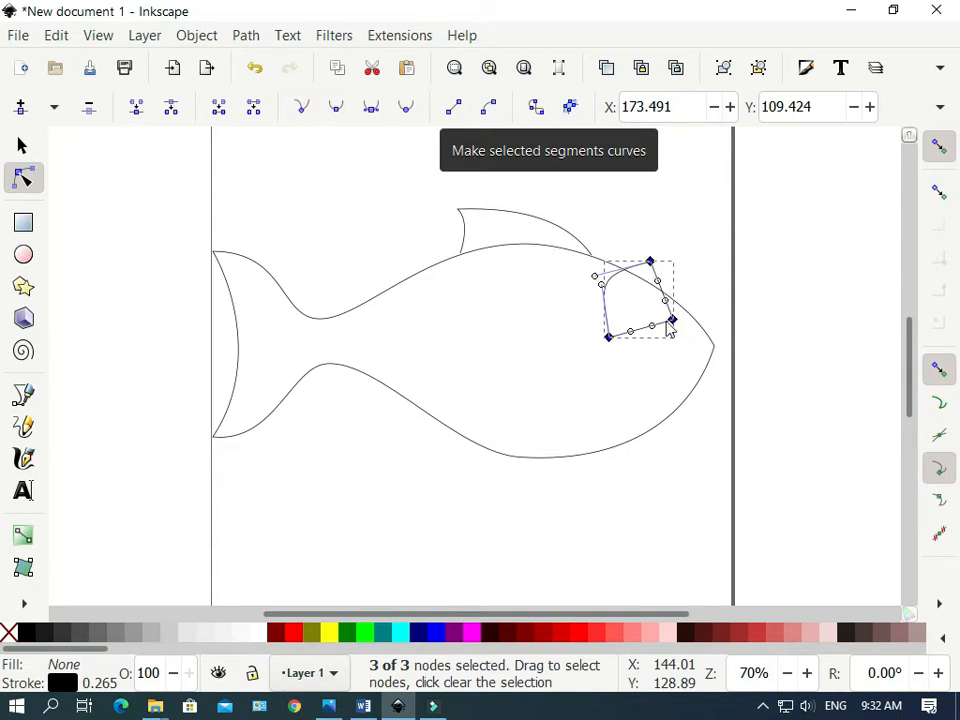
pyautogui.click(336, 106)
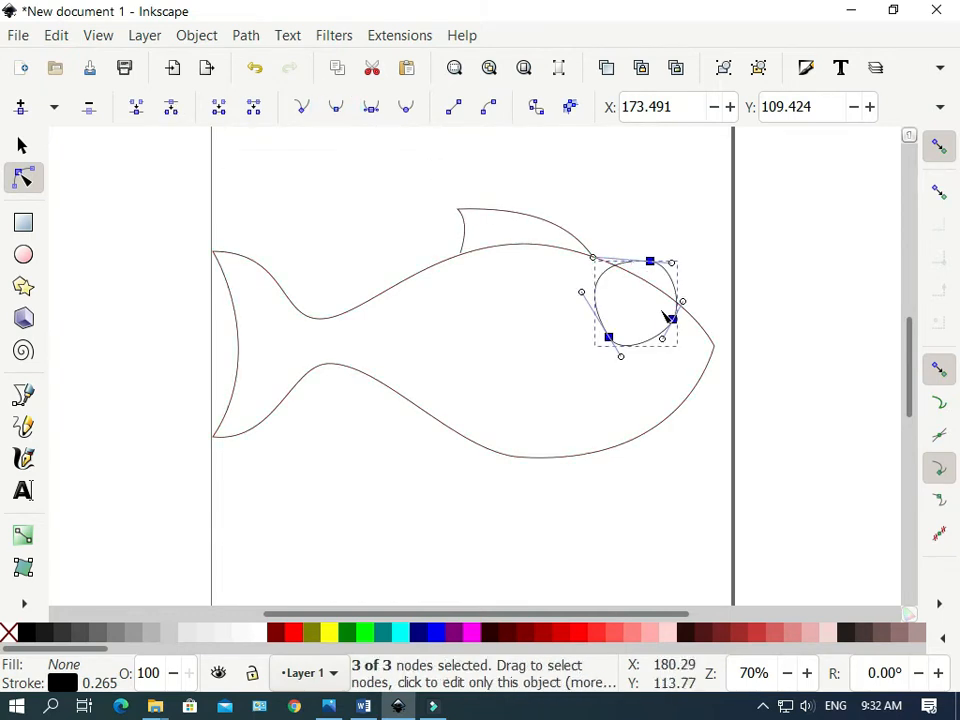
# Shift the whole eye outline to about X 168.6, Y 104.5 and shorten its rear handles to even out the curve.
pyautogui.moveTo(672, 320); pyautogui.dragTo(663, 317)
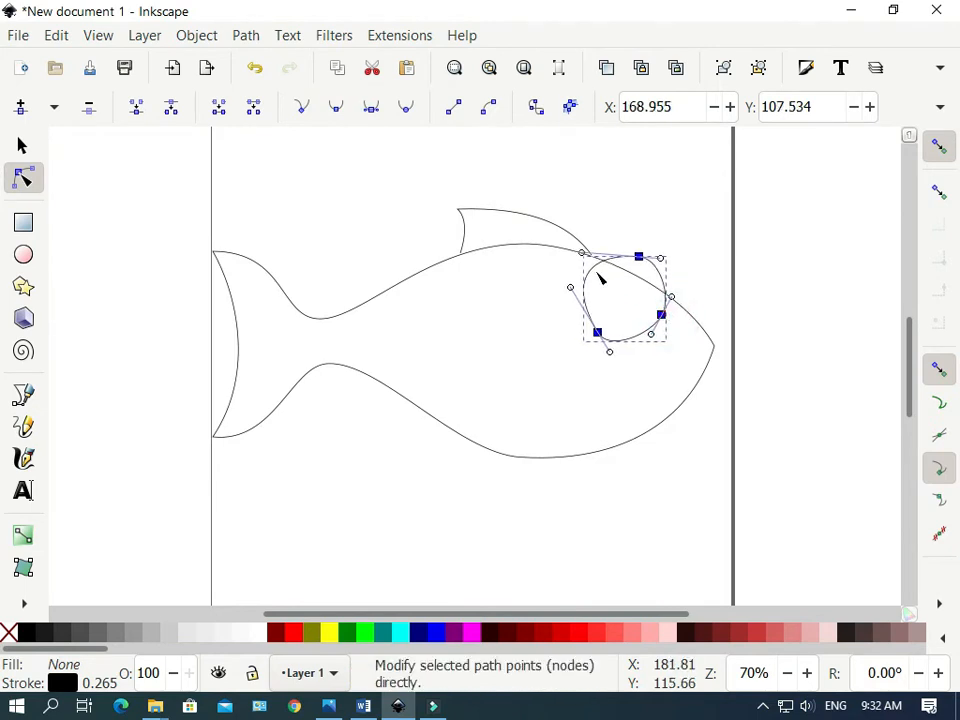
pyautogui.moveTo(584, 254); pyautogui.dragTo(600, 330)
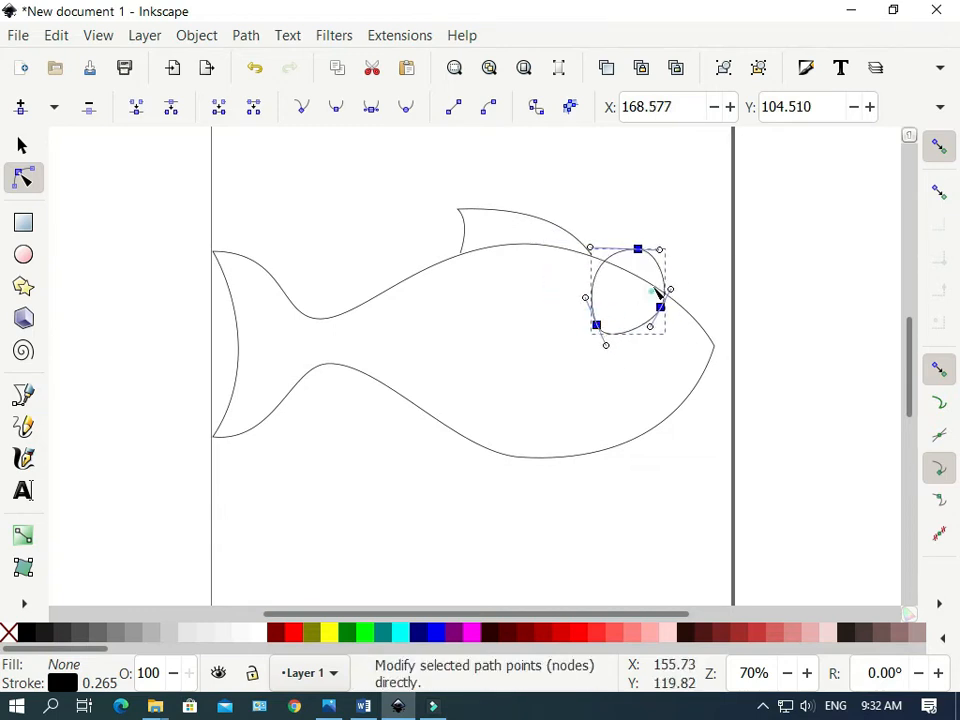
pyautogui.click(660, 302)
pyautogui.click(670, 222)
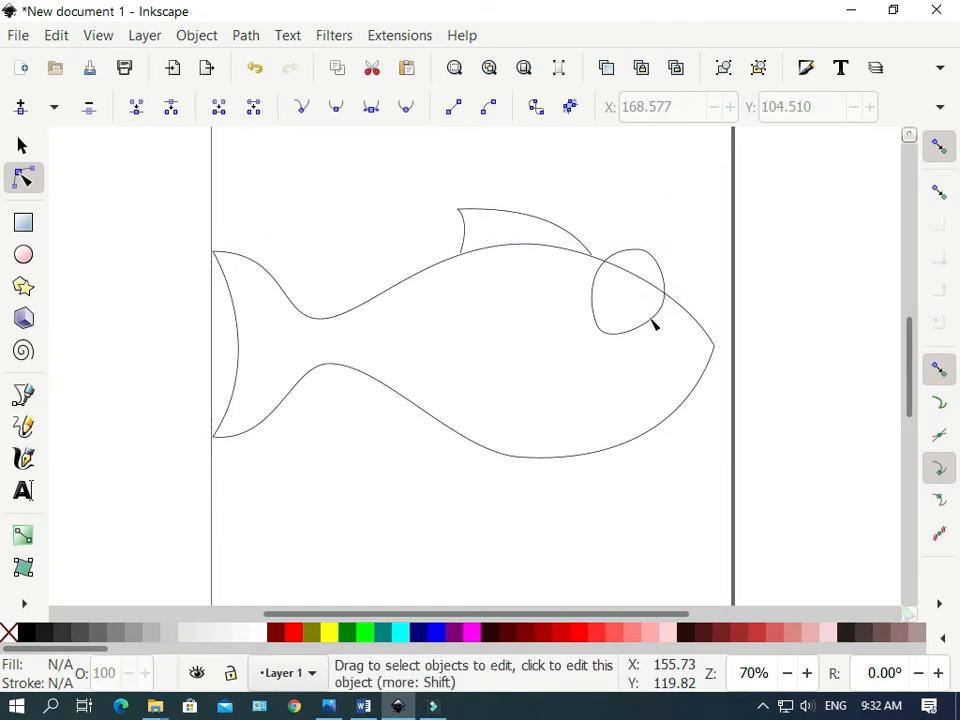
# Move the eye outline's front node to about X 178.8, Y 110.4 and its top node to X 170.8, Y 92.2.
pyautogui.click(643, 318)
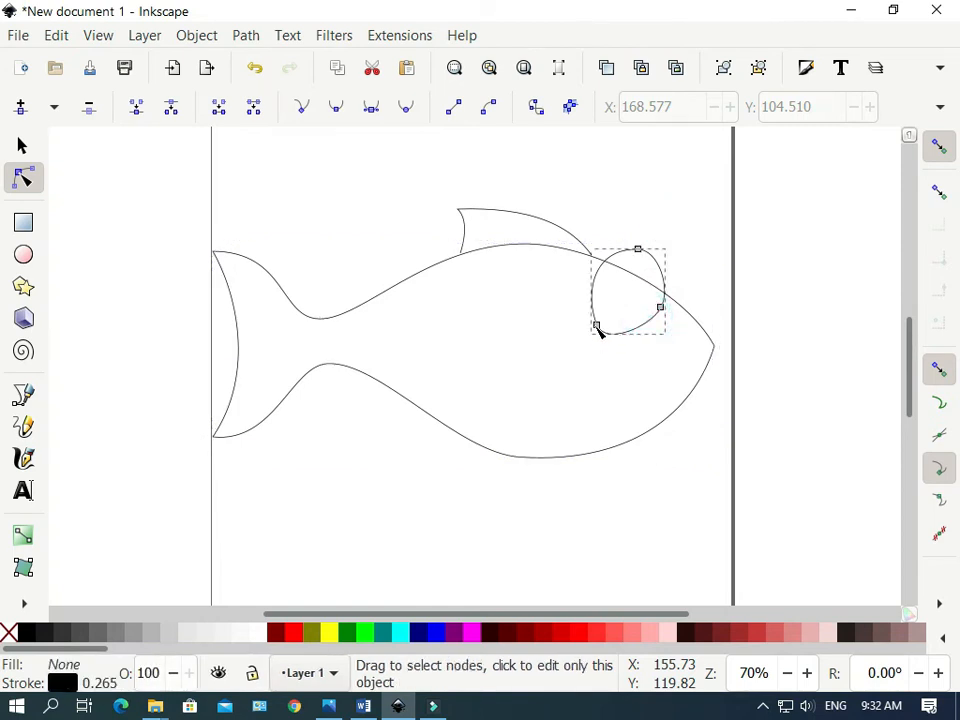
pyautogui.moveTo(661, 309); pyautogui.dragTo(656, 304)
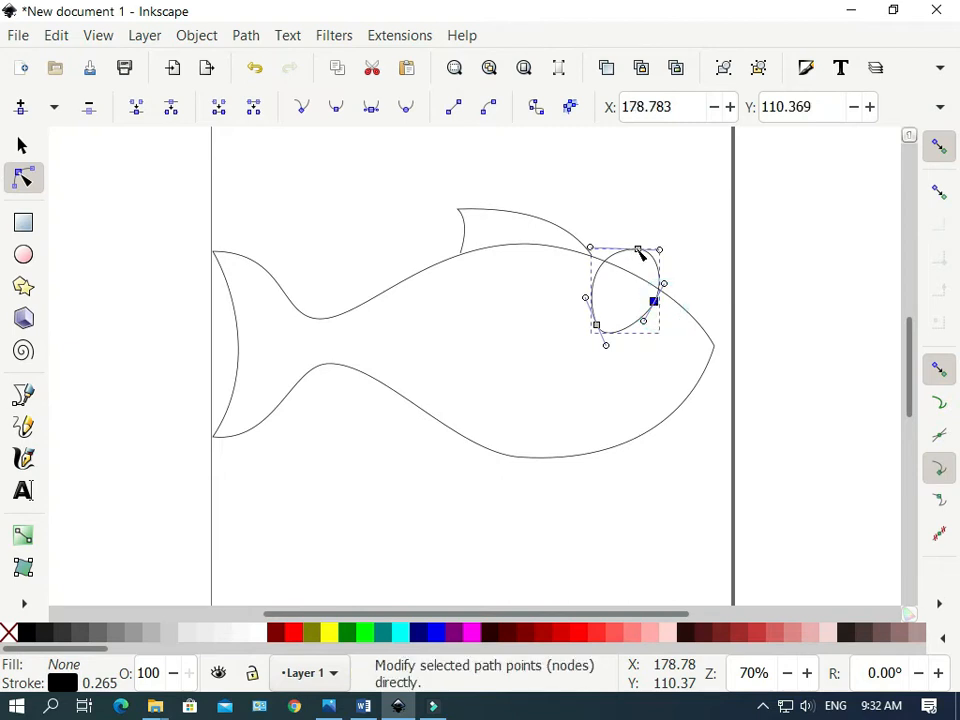
pyautogui.moveTo(639, 251); pyautogui.dragTo(633, 258)
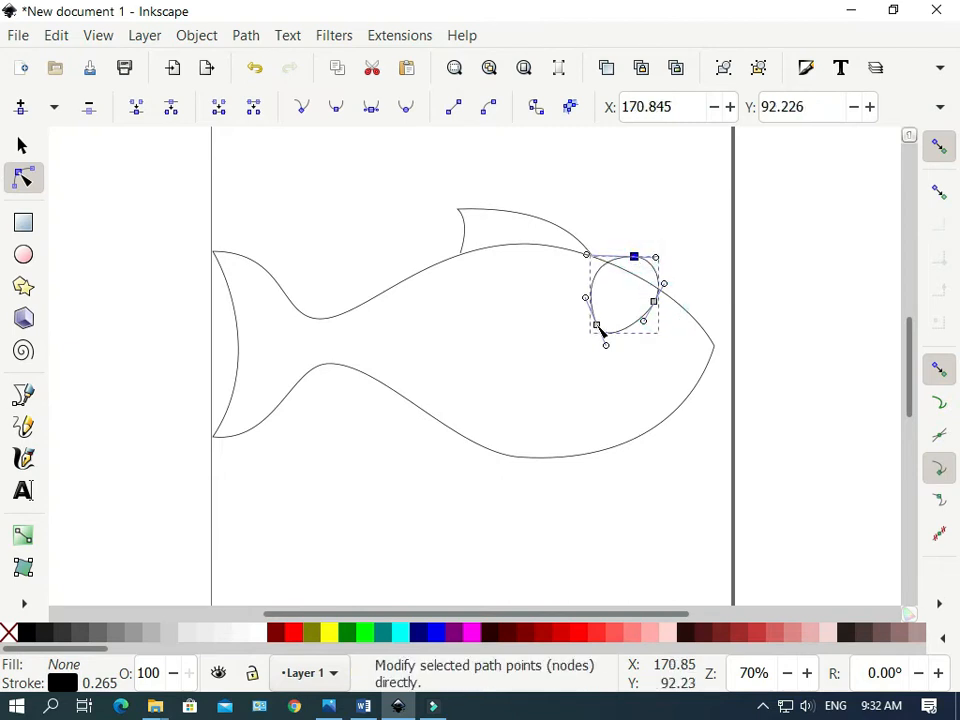
# Even out the eye outline with its lower rear node at X 159.506, Y 115.661, and fill the eye with flat white.
pyautogui.moveTo(598, 328); pyautogui.dragTo(623, 333)
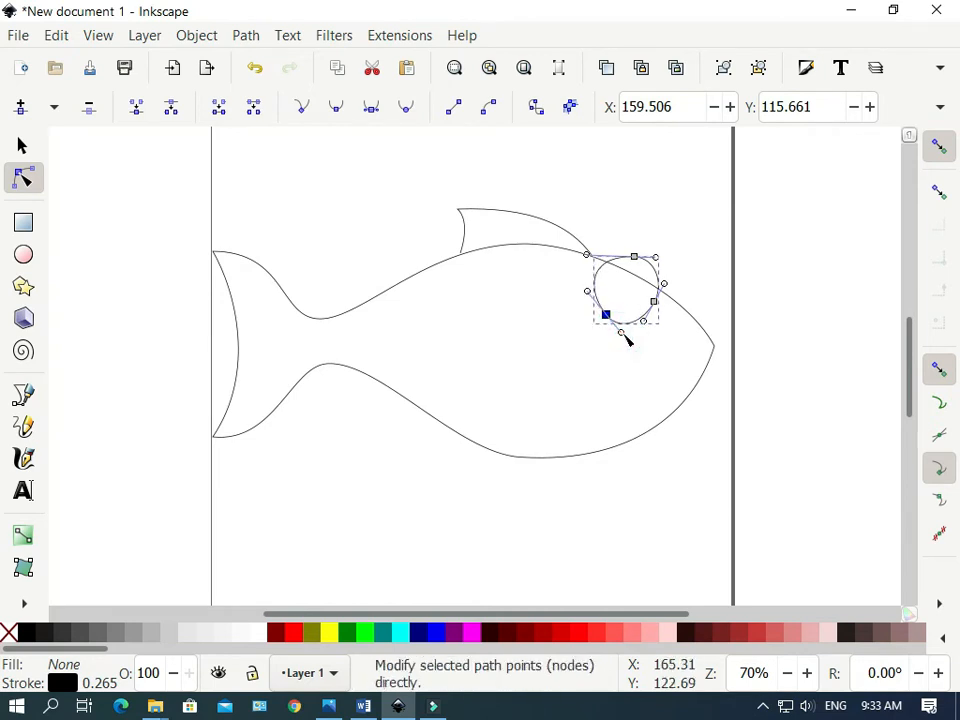
pyautogui.click(715, 263)
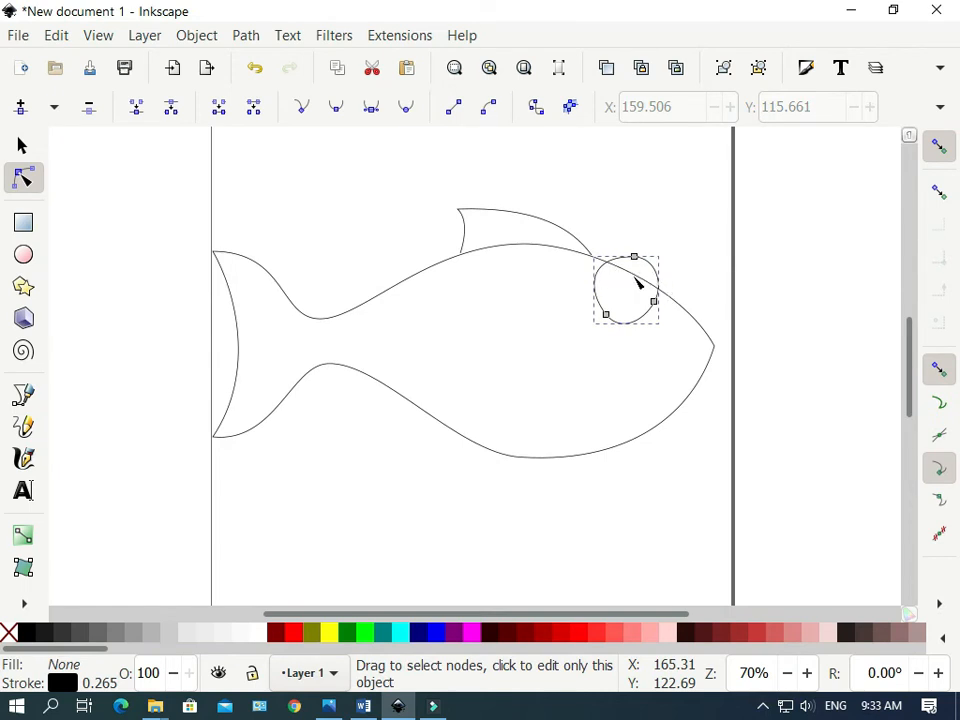
pyautogui.hotkey('ctrl', 'shift', 'f')
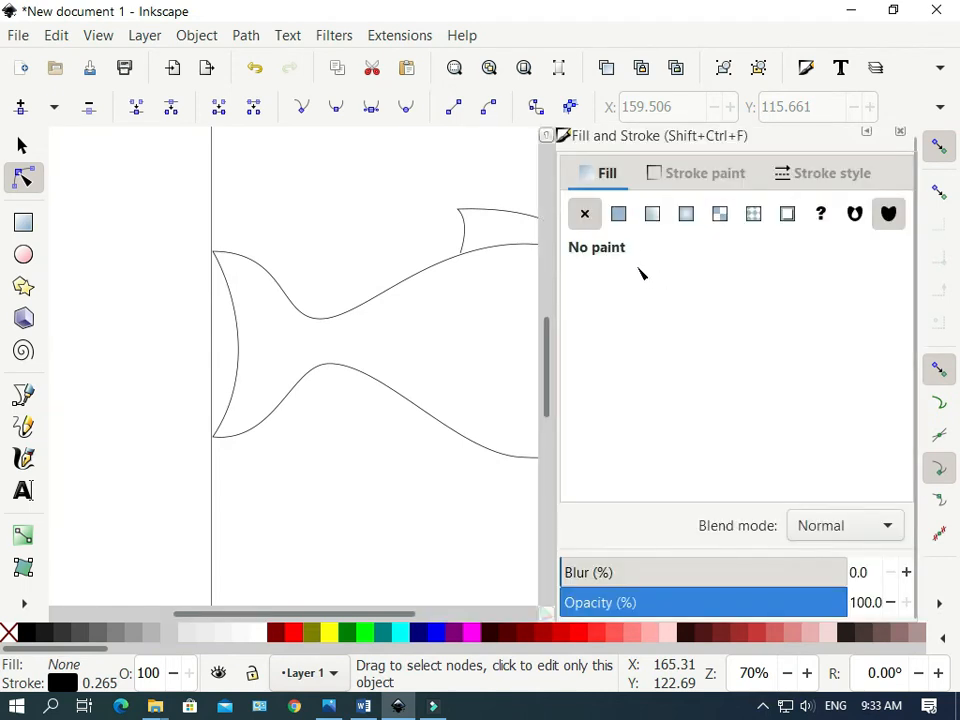
pyautogui.click(619, 214)
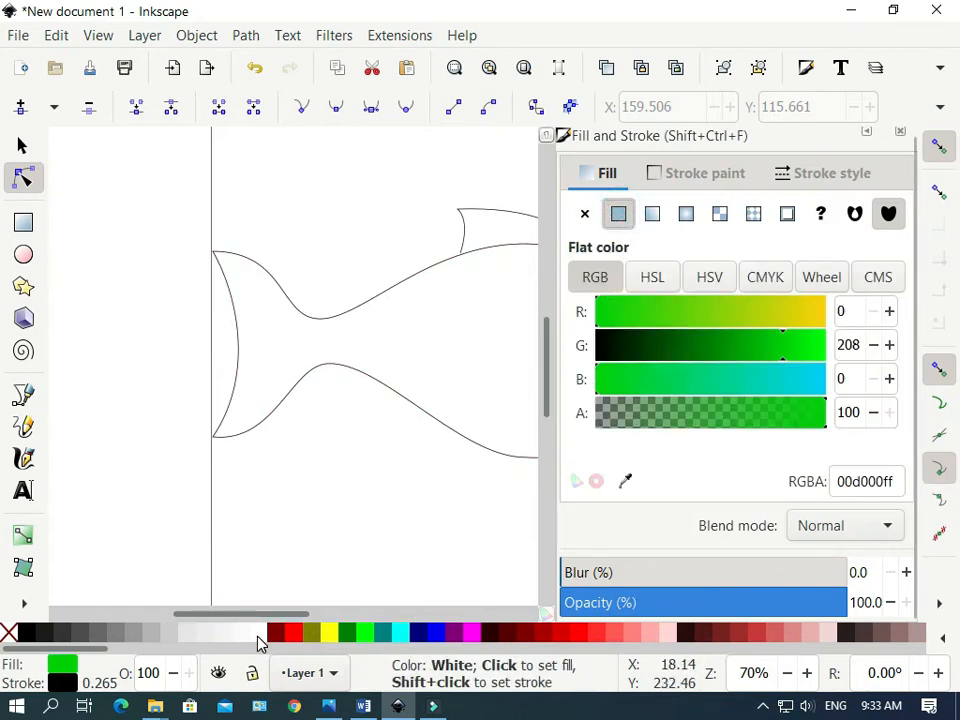
pyautogui.click(254, 640)
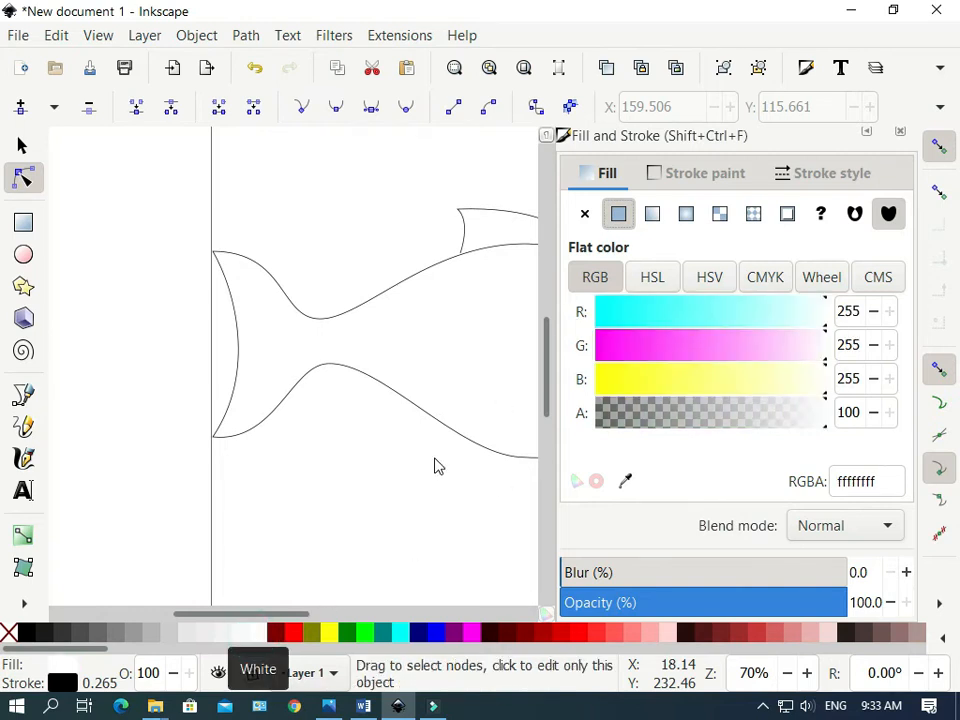
pyautogui.hotkey('ctrl', 'shift', 'f')
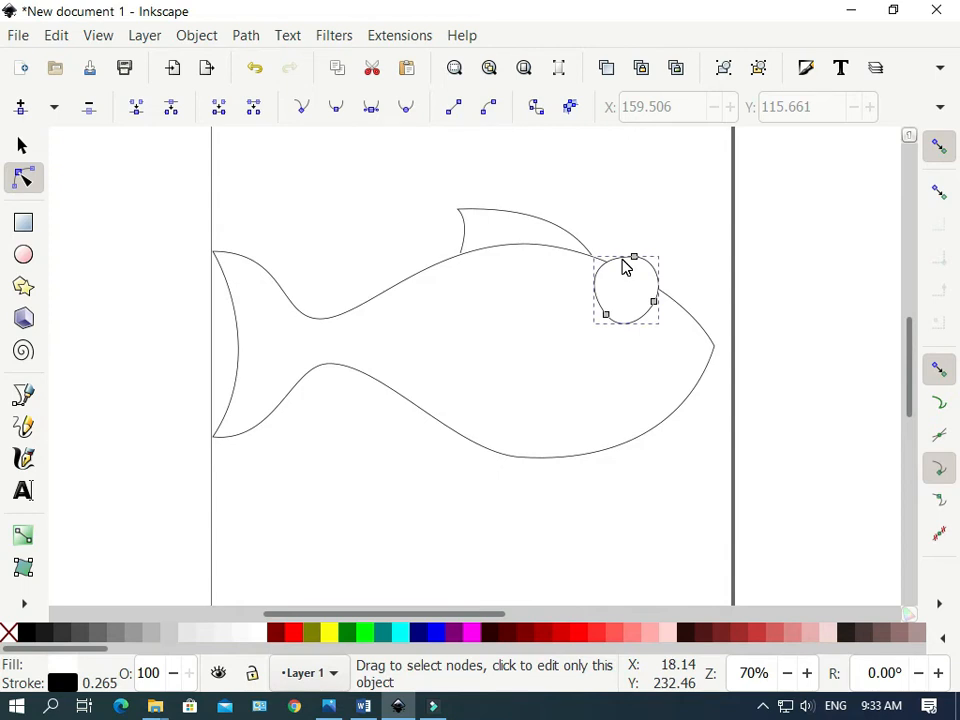
pyautogui.moveTo(2, 108); pyautogui.dragTo(514, 56)
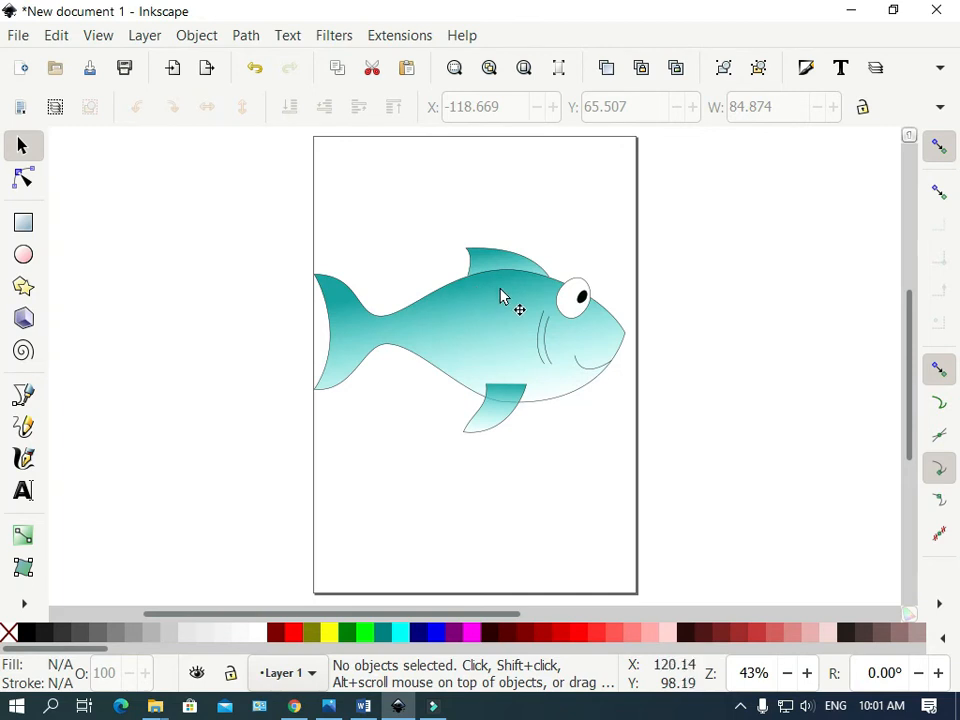
# Examine the fish body's gradient start handle and its FishBody linear gradient entry in the Fill and Stroke settings.
pyautogui.click(22, 179)
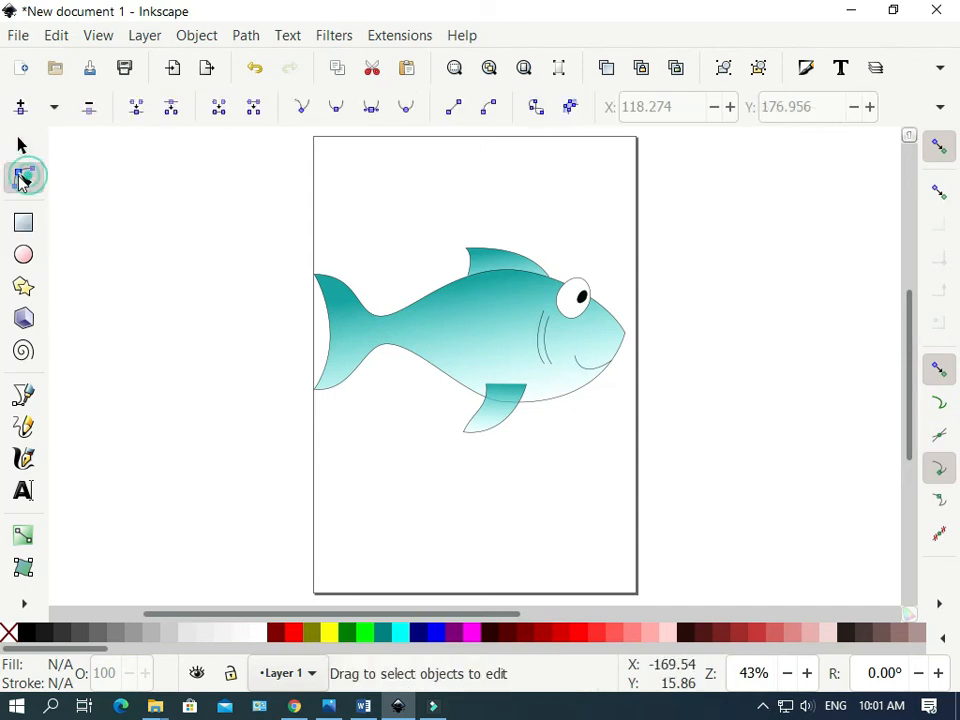
pyautogui.click(412, 315)
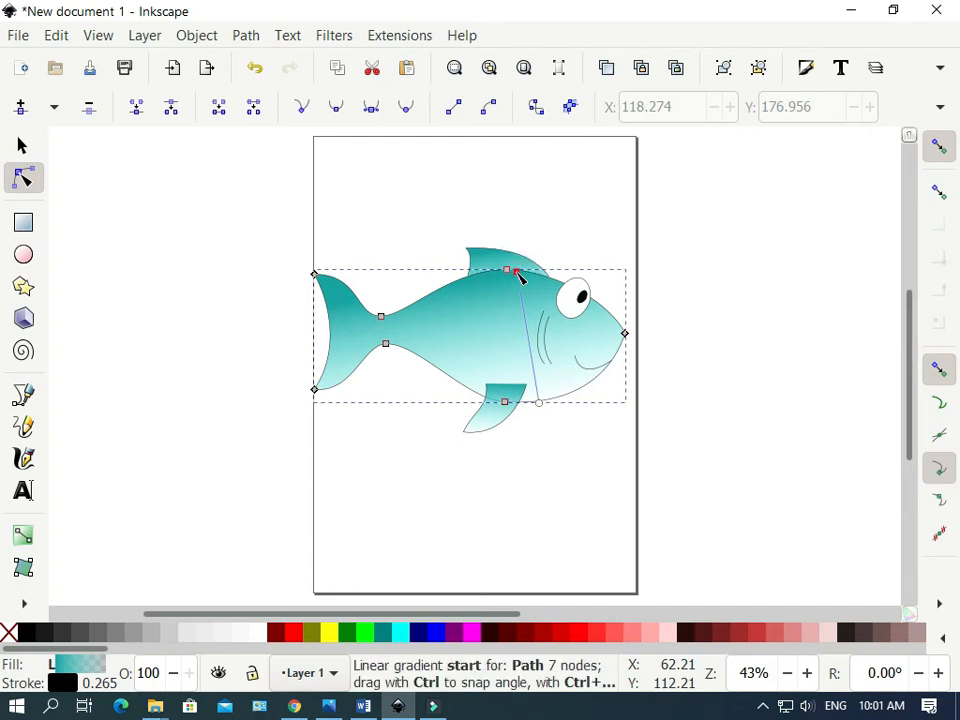
pyautogui.moveTo(519, 276)
pyautogui.mouseDown()
pyautogui.moveTo(521, 302)
pyautogui.moveTo(519, 274)
pyautogui.mouseUp()
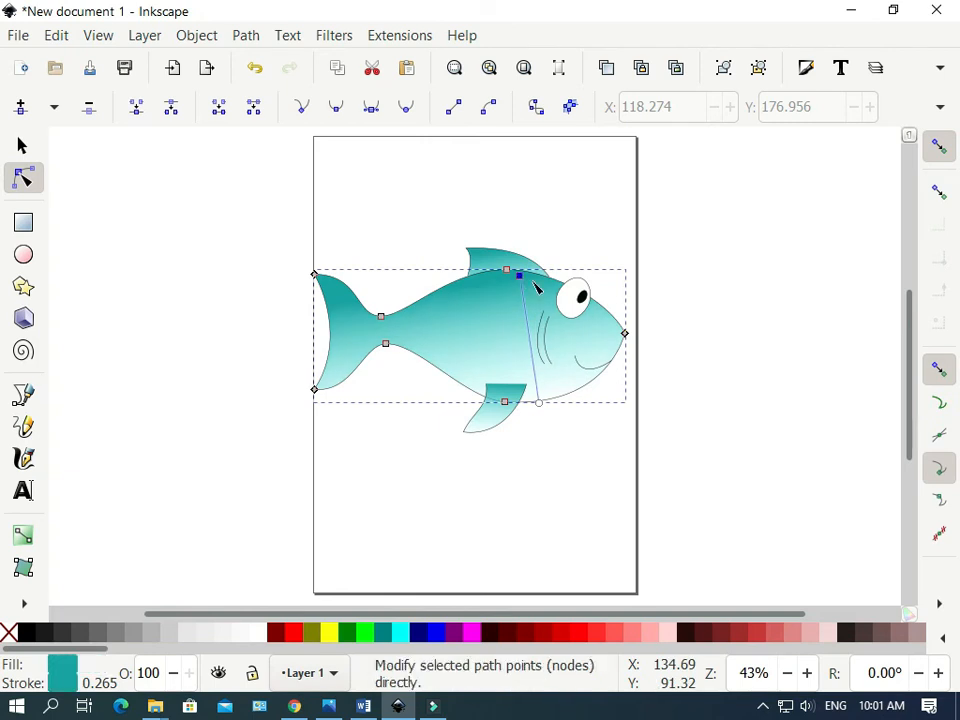
pyautogui.hotkey('ctrl', 'shift', 'f')
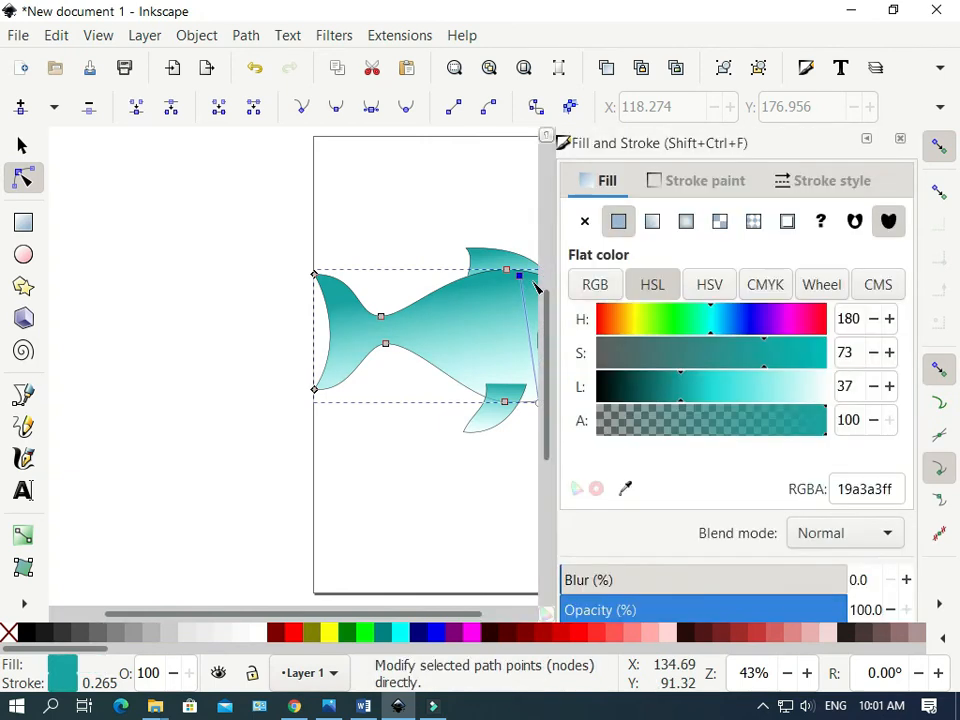
pyautogui.click(653, 223)
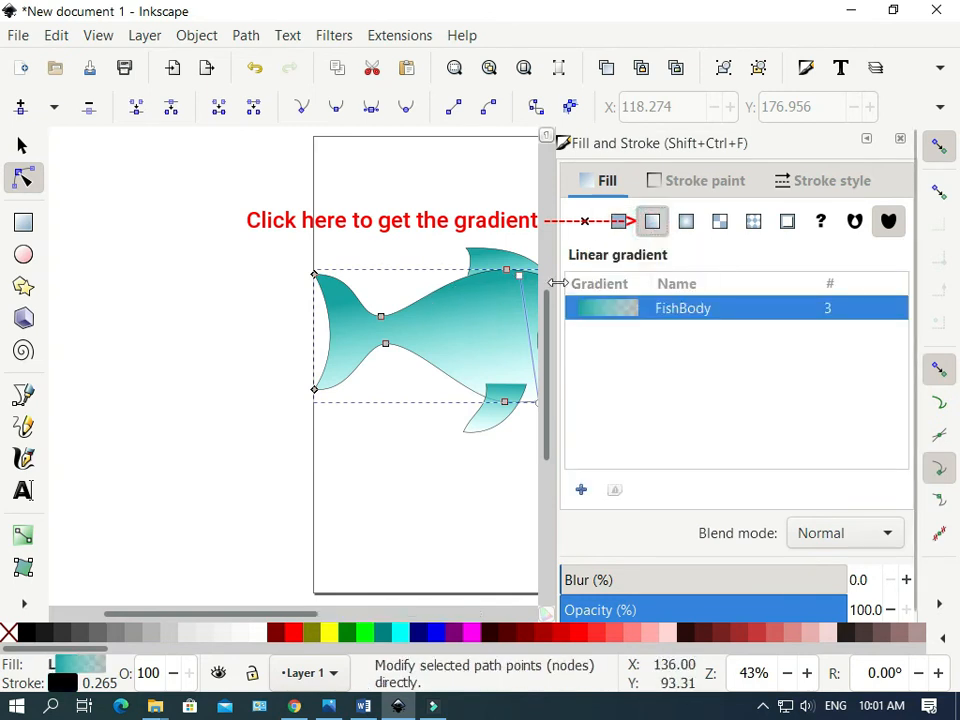
pyautogui.click(672, 310)
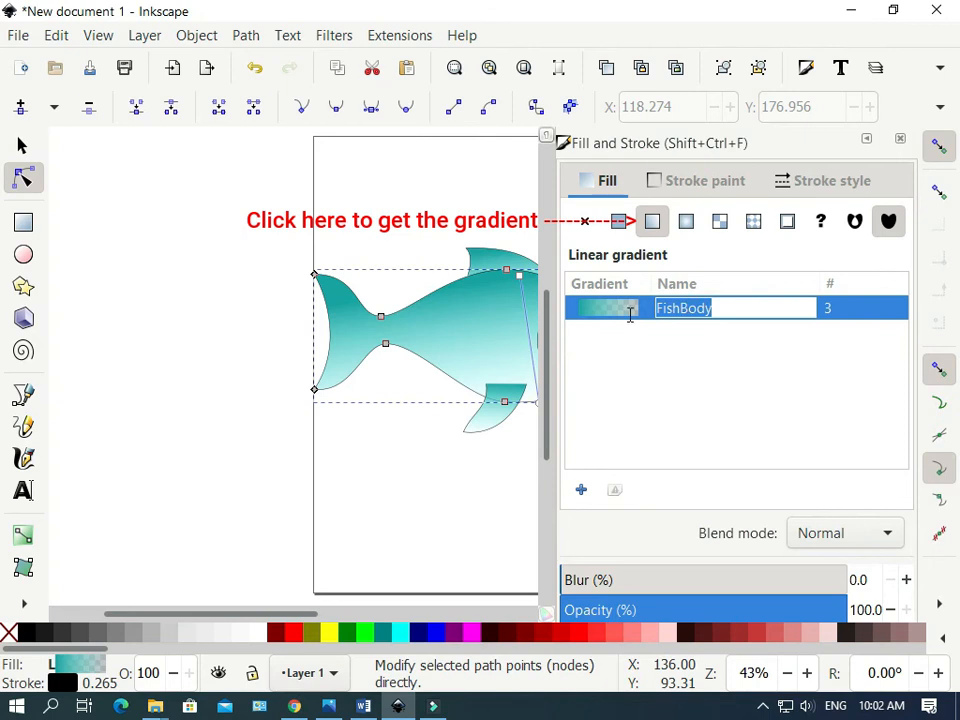
pyautogui.click(630, 314)
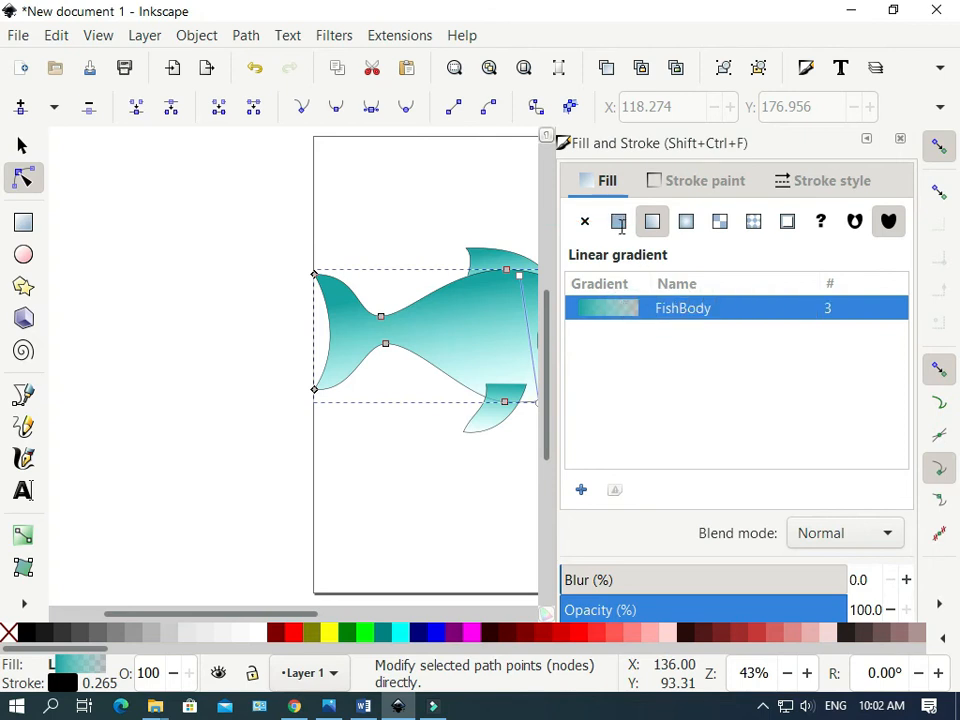
pyautogui.hotkey('shift', 'ctrl', 'f')
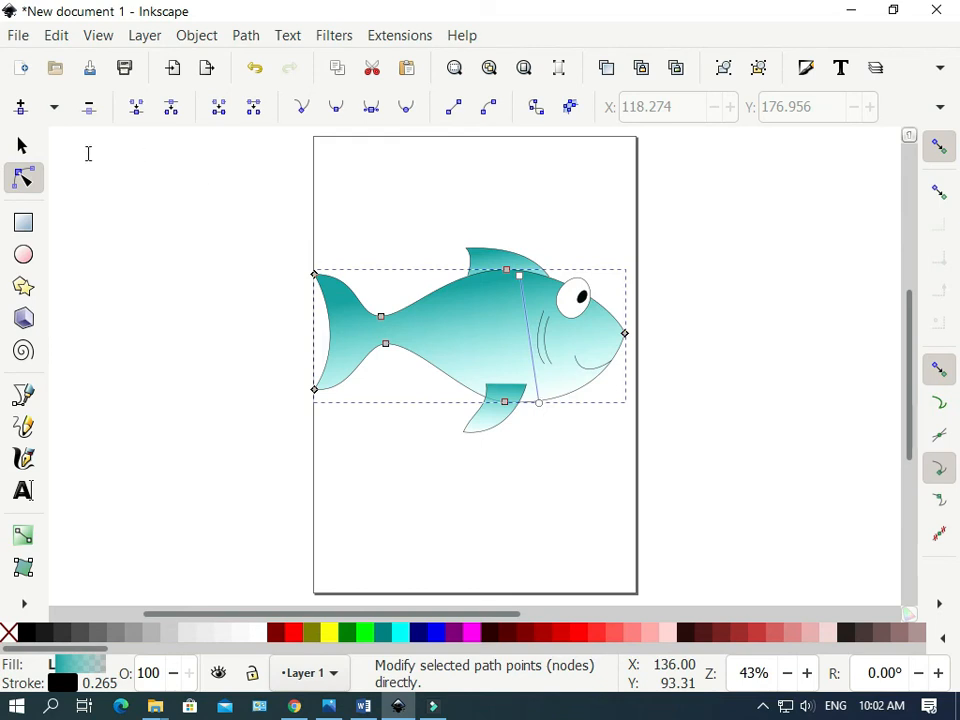
# Move the fish body's gradient end to about X 159.8, Y 175.2 and its start to about X 140.7, Y 100.6.
pyautogui.click(22, 146)
pyautogui.click(24, 180)
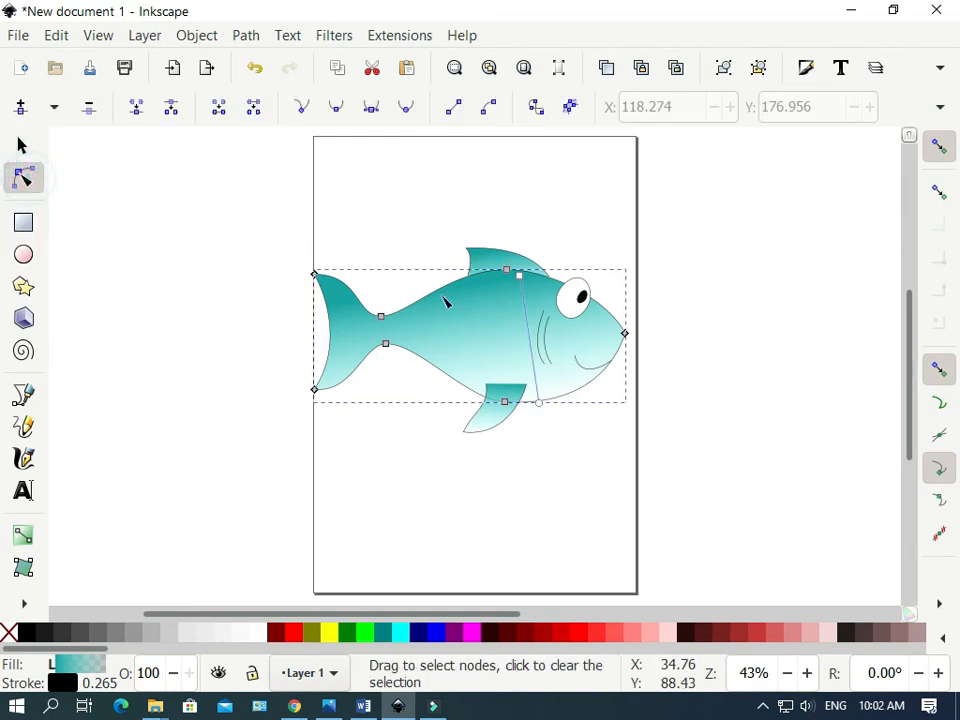
pyautogui.moveTo(519, 276); pyautogui.dragTo(489, 312)
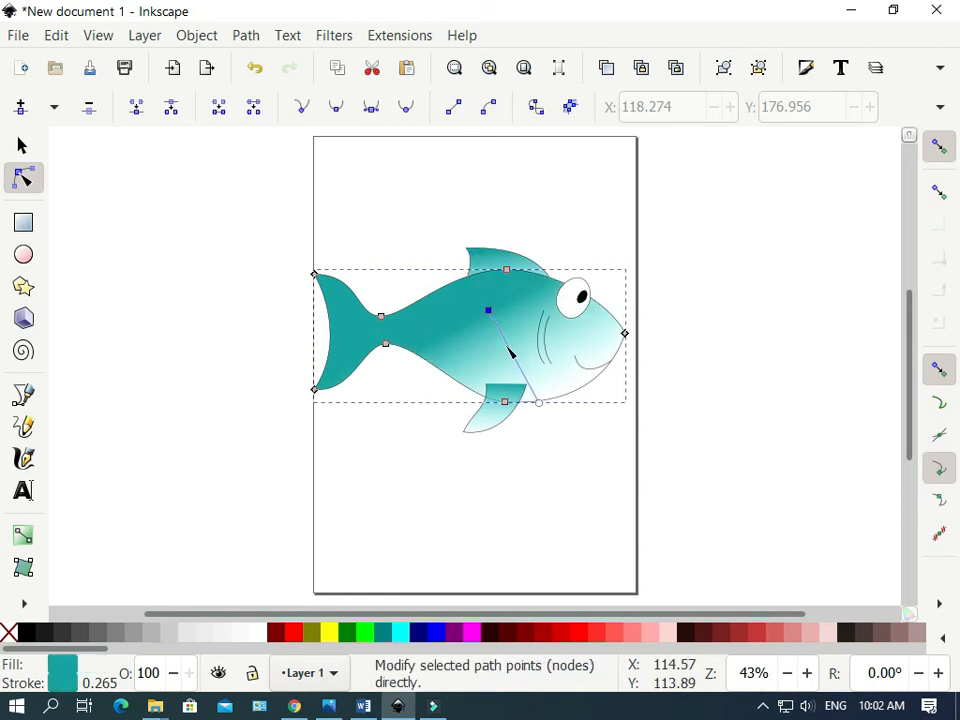
pyautogui.moveTo(540, 406)
pyautogui.mouseDown()
pyautogui.moveTo(587, 380)
pyautogui.moveTo(596, 327)
pyautogui.moveTo(559, 406)
pyautogui.mouseUp()
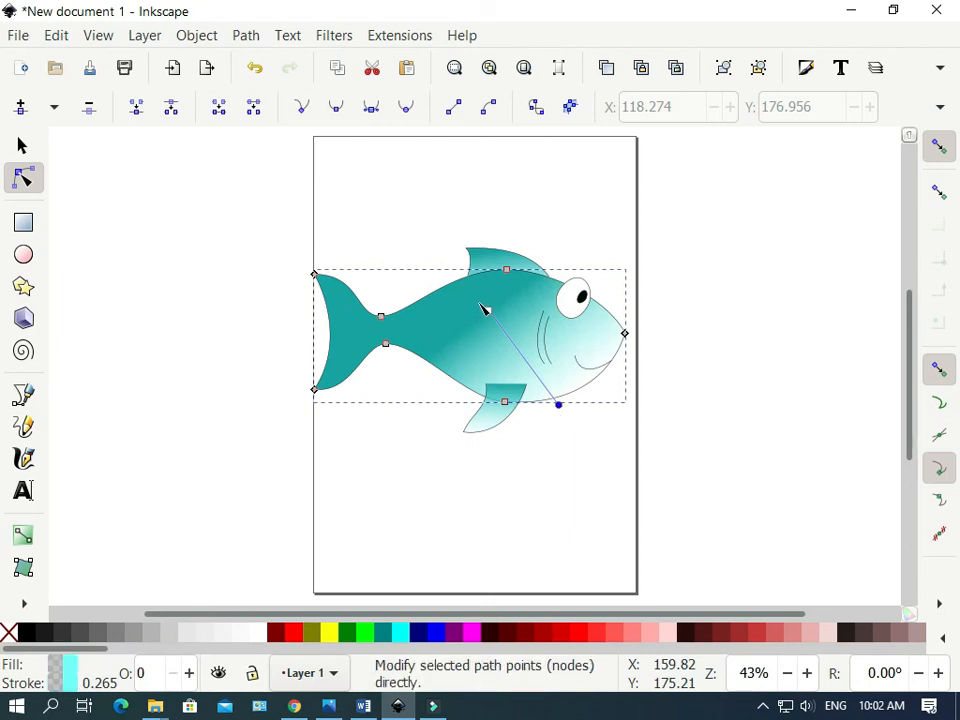
pyautogui.moveTo(504, 311); pyautogui.dragTo(532, 306)
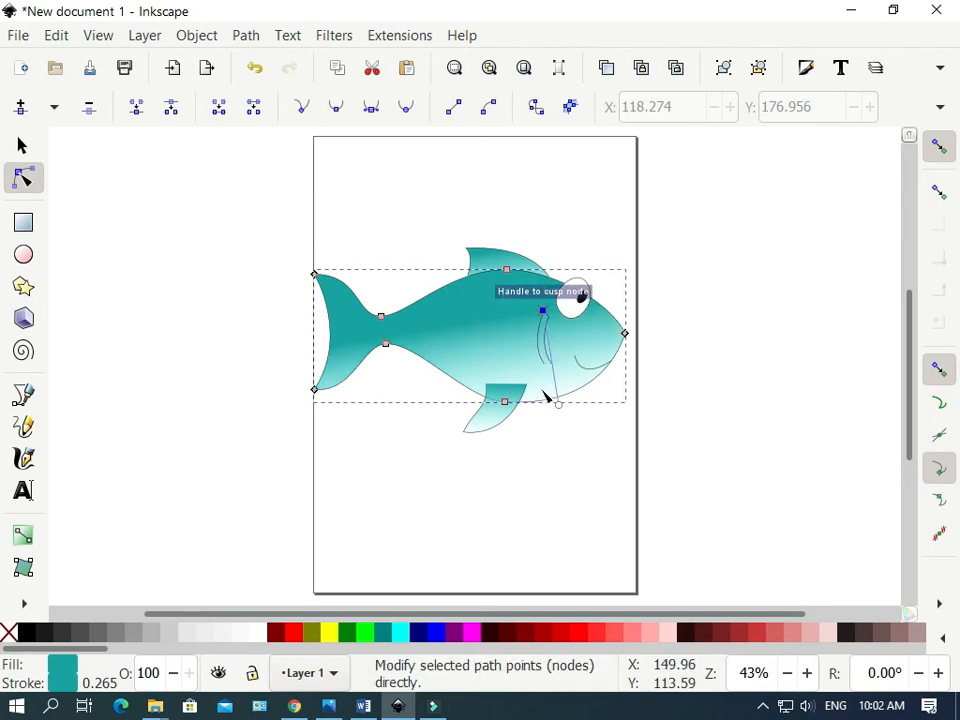
pyautogui.moveTo(542, 312); pyautogui.dragTo(529, 291)
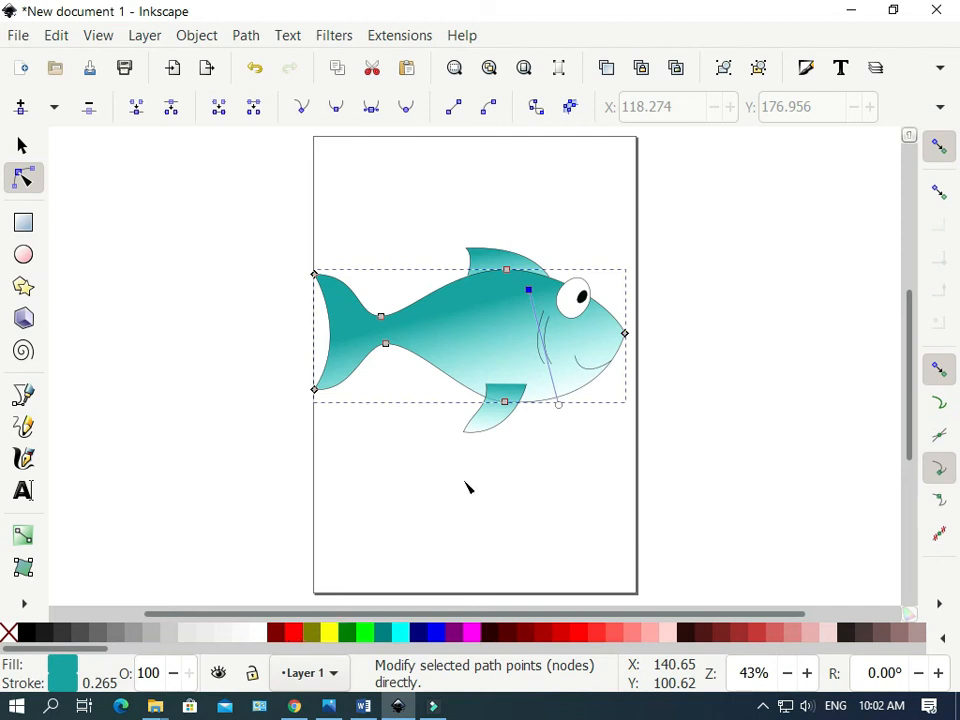
# Try palette colours on the body gradient's start and end stops, and move its start to about X 138.8, Y 106.7.
pyautogui.click(468, 637)
pyautogui.click(470, 637)
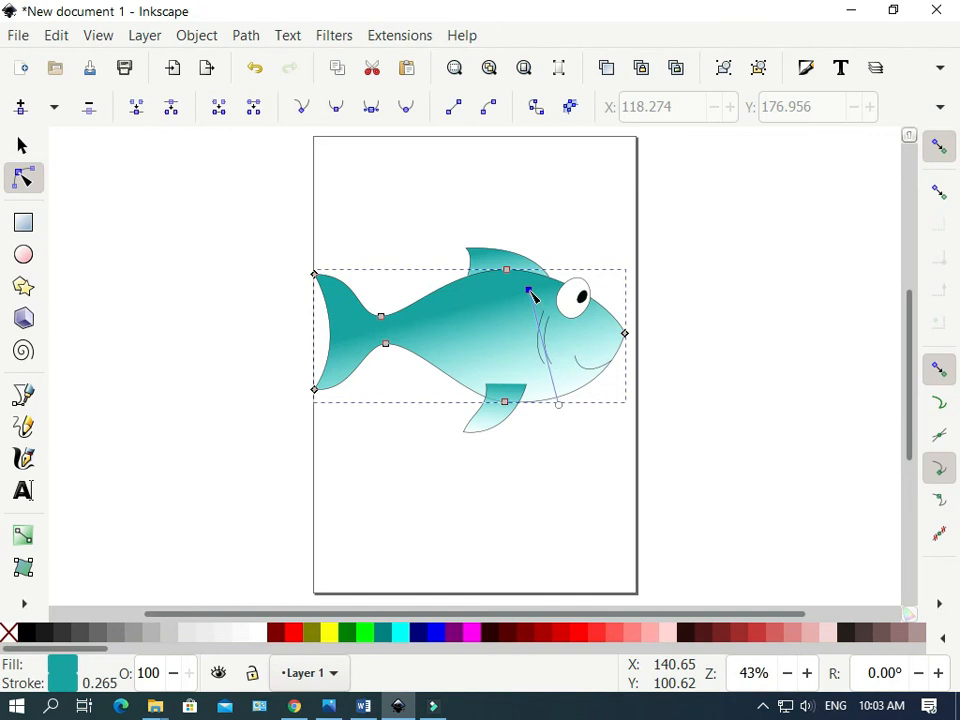
pyautogui.click(559, 406)
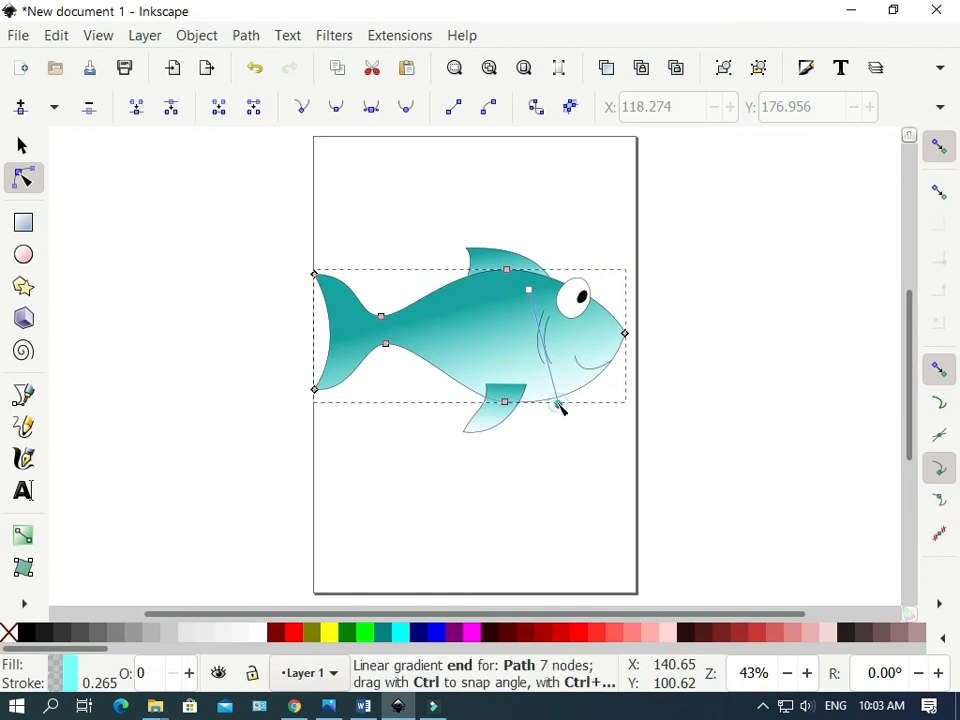
pyautogui.click(601, 633)
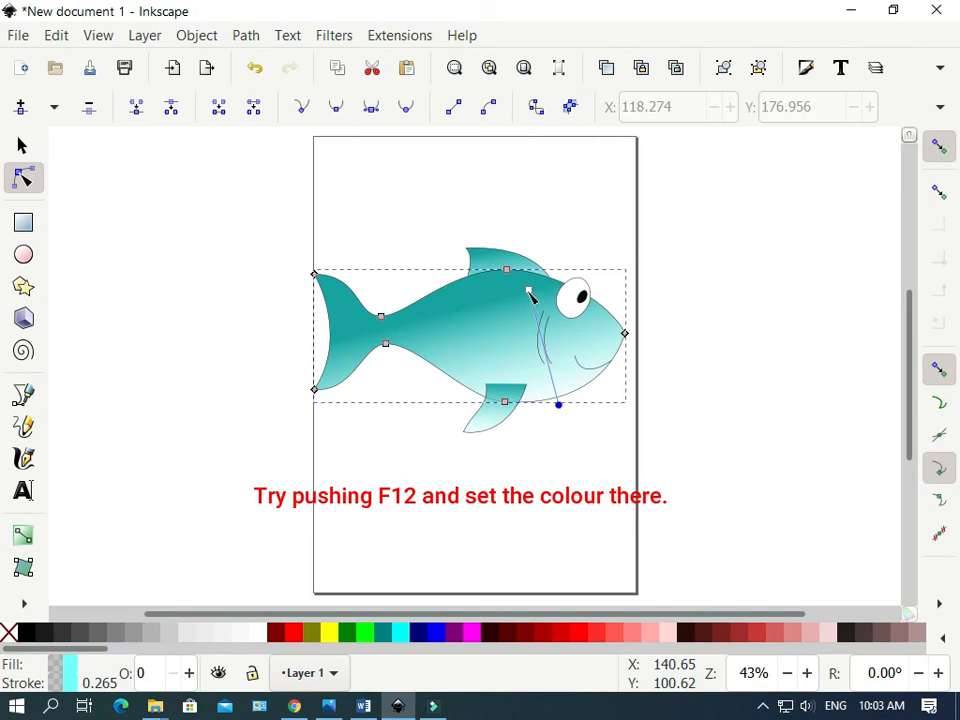
pyautogui.moveTo(529, 291)
pyautogui.mouseDown()
pyautogui.moveTo(506, 306)
pyautogui.moveTo(545, 310)
pyautogui.moveTo(528, 301)
pyautogui.mouseUp()
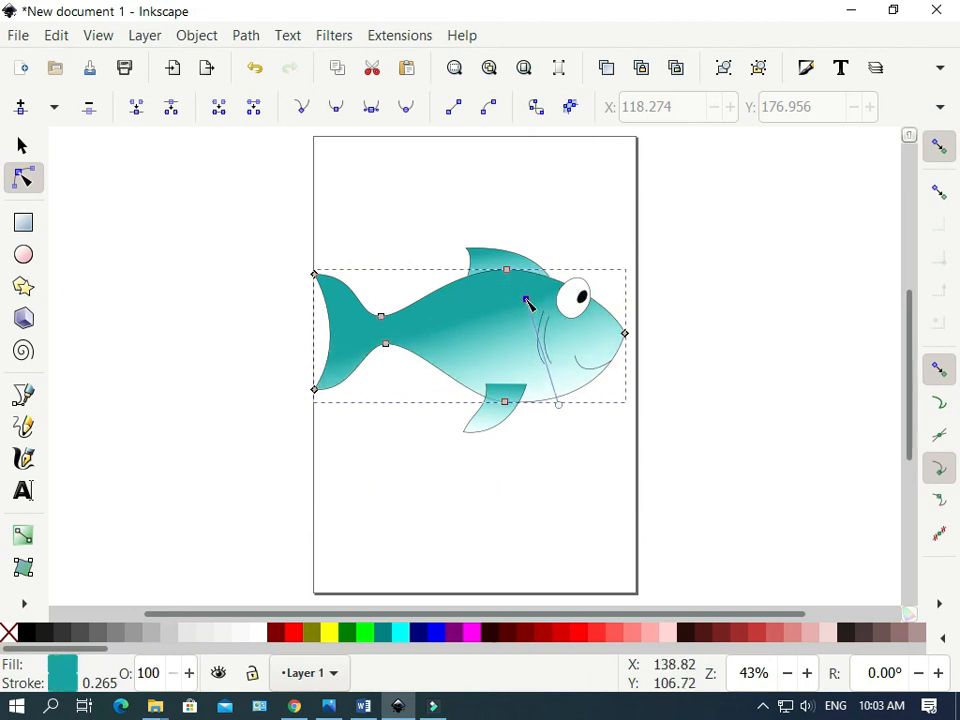
# Review the dorsal fin's FishBody gradient fill and extend the lower fin's gradient end to about X 149.3, Y 222.8.
pyautogui.click(486, 256)
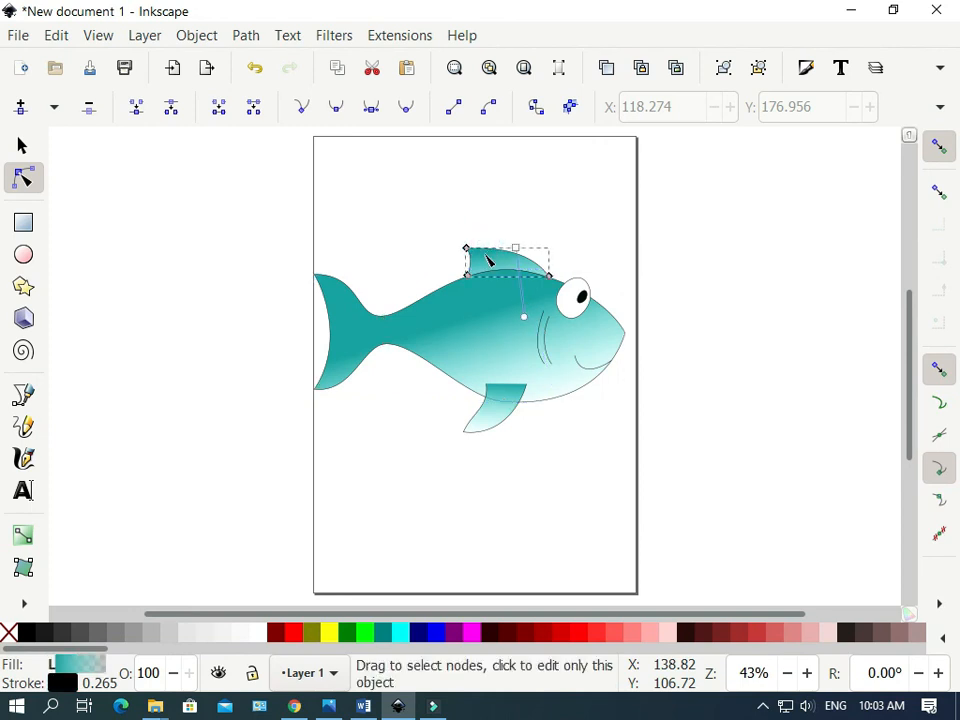
pyautogui.hotkey('ctrl', 'shift', 'f')
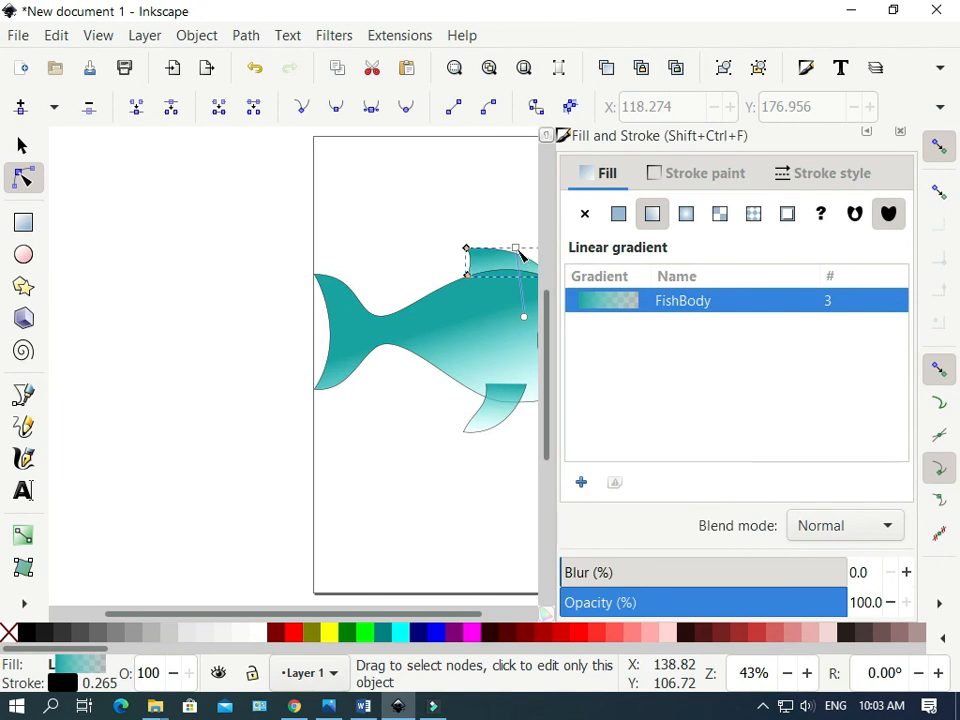
pyautogui.hotkey('ctrl', 'shift', 'f')
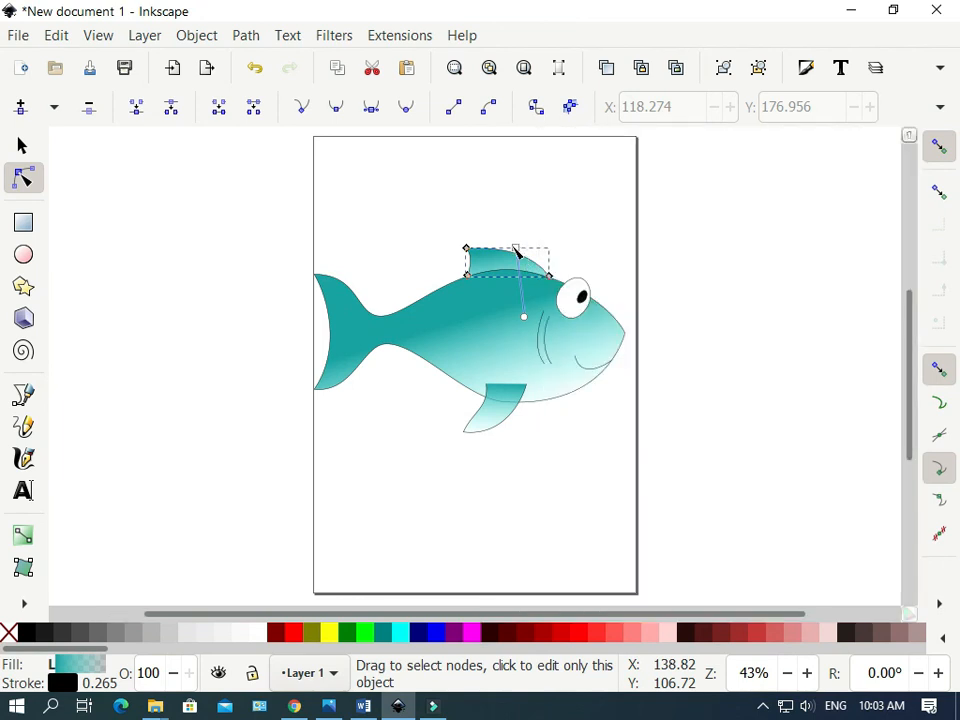
pyautogui.click(508, 423)
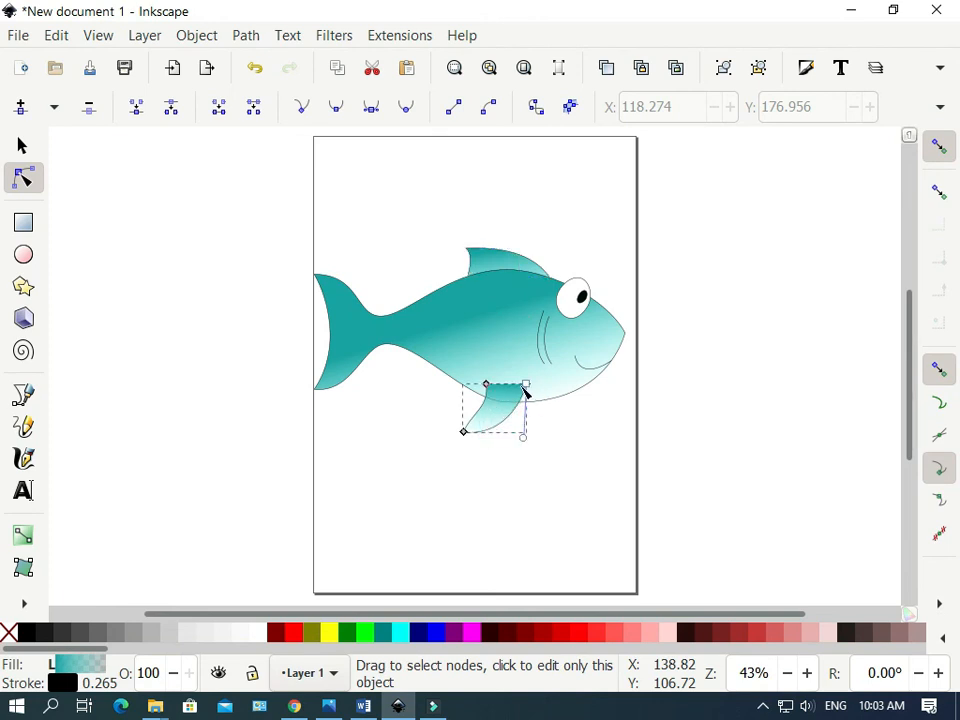
pyautogui.moveTo(524, 438); pyautogui.dragTo(542, 478)
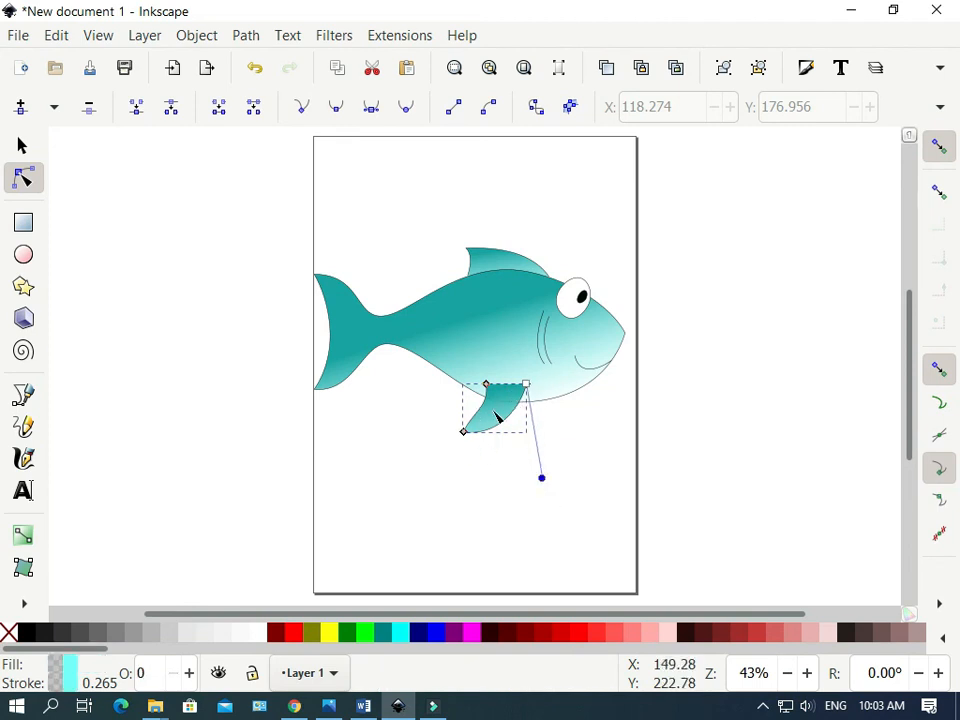
pyautogui.click(443, 249)
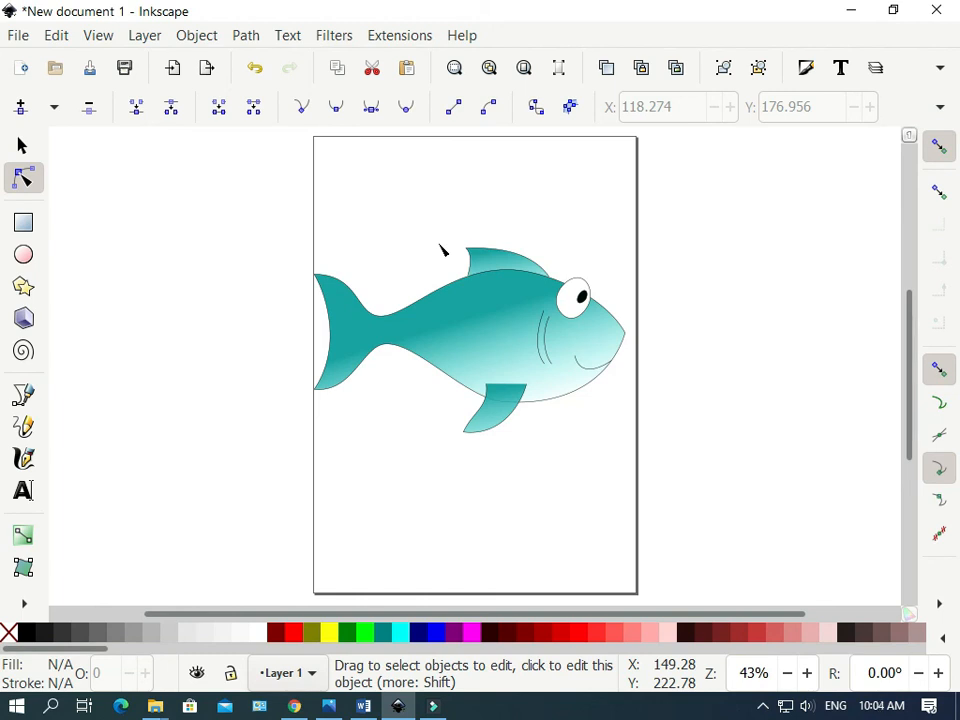
# Select all the objects that make up the finished fish.
pyautogui.press('s')
pyautogui.click(420, 34)
pyautogui.click(414, 32)
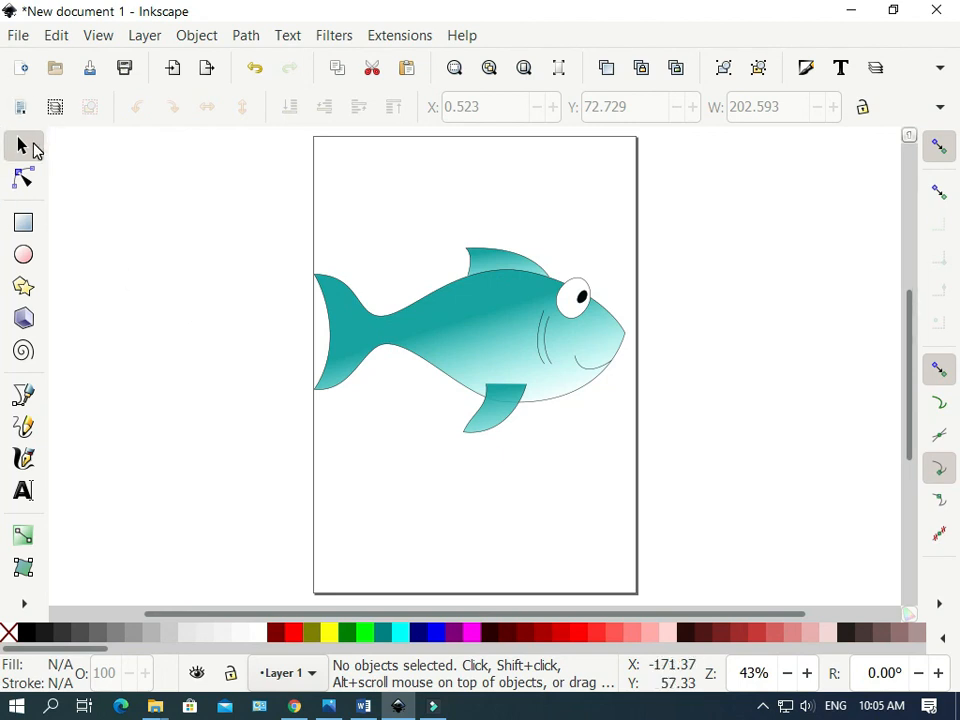
pyautogui.moveTo(267, 216); pyautogui.dragTo(645, 485)
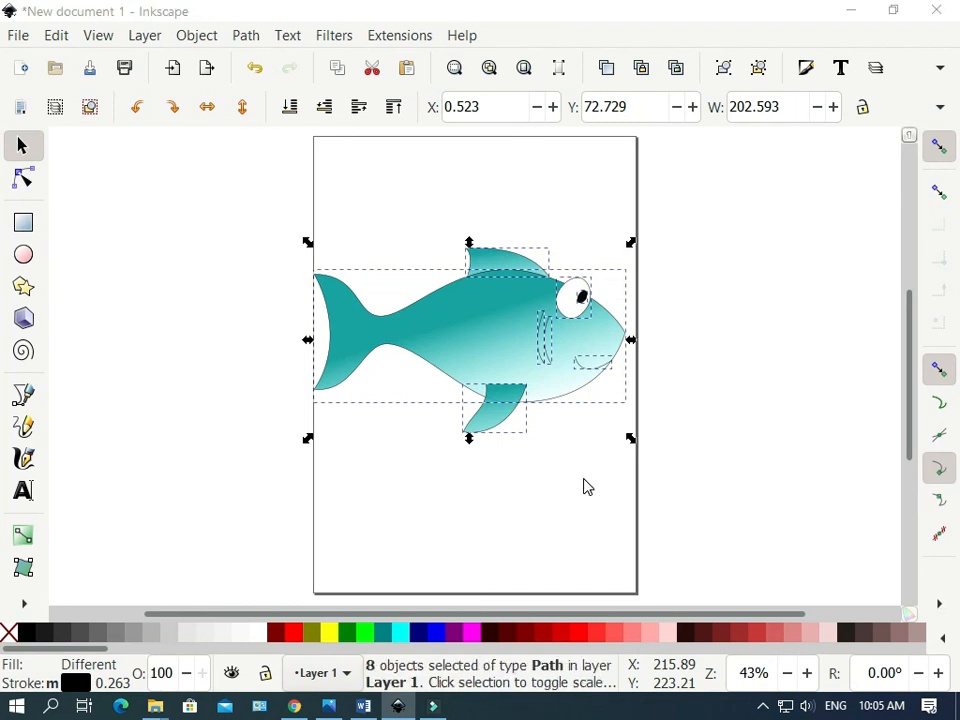
# Switch to Publisher 2016 and create a new Blank A4 (Portrait) publication.
pyautogui.press('super')
pyautogui.write('publl')
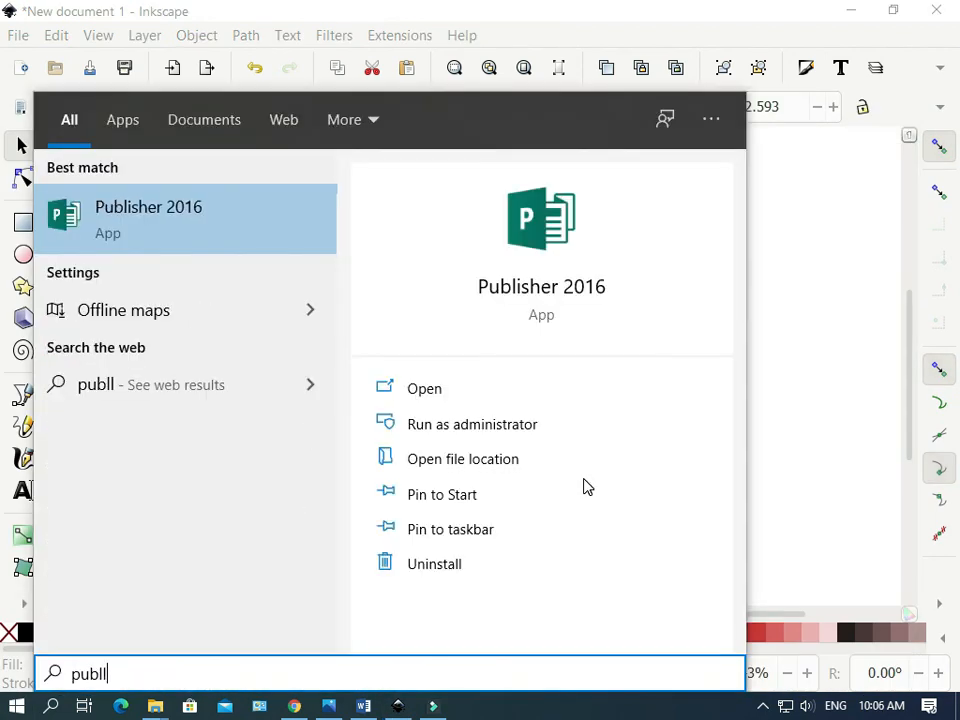
pyautogui.click(135, 216)
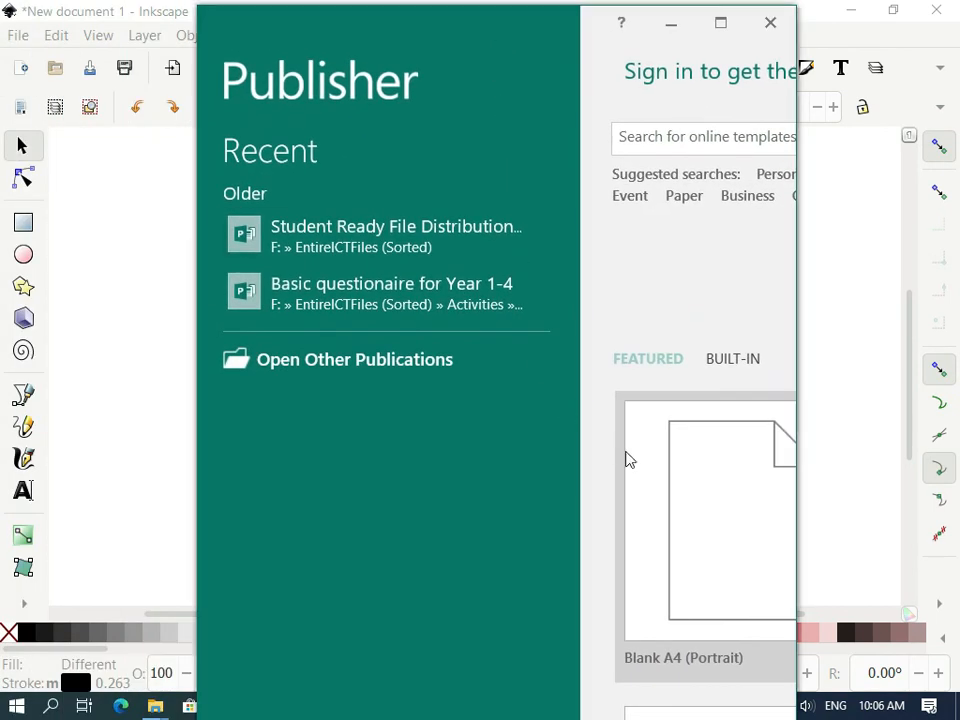
pyautogui.click(722, 527)
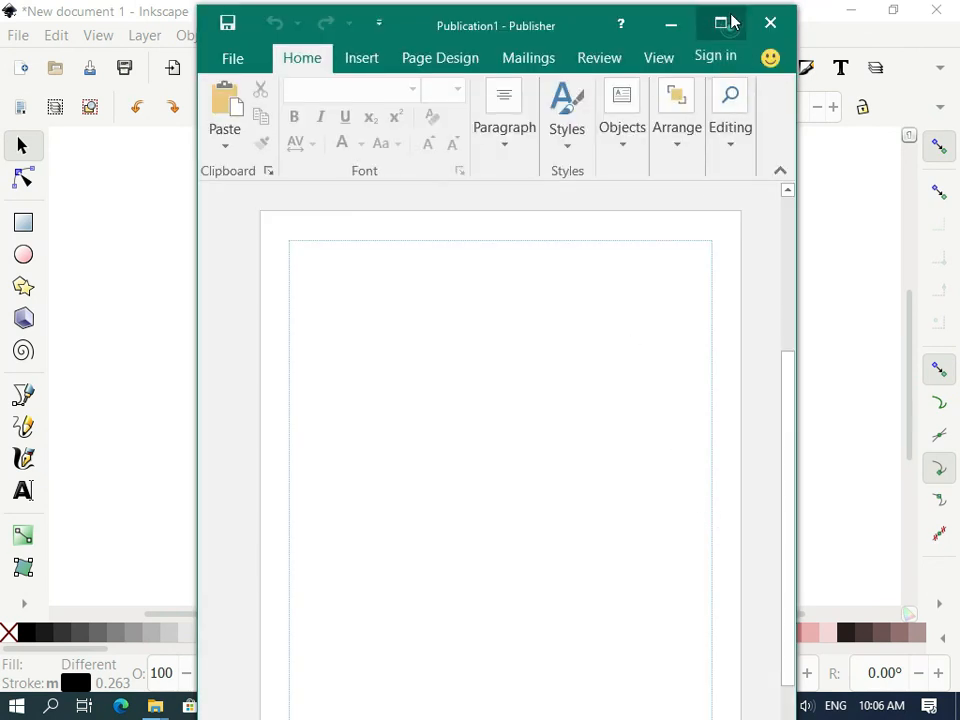
# Maximize the publication window and set the page orientation to Landscape.
pyautogui.click(722, 23)
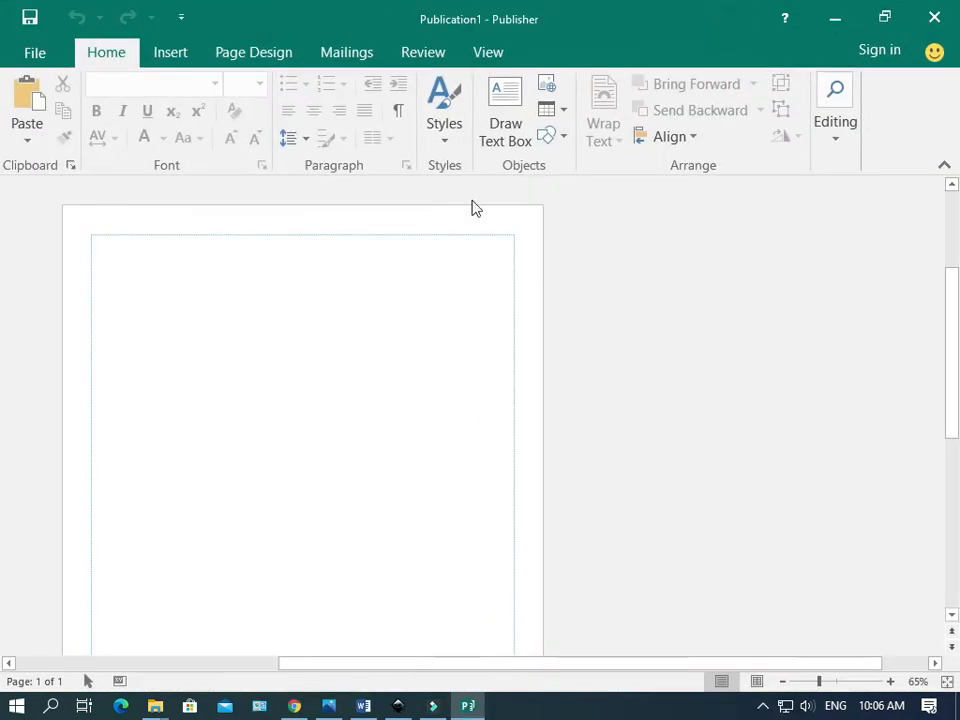
pyautogui.click(231, 56)
pyautogui.click(184, 114)
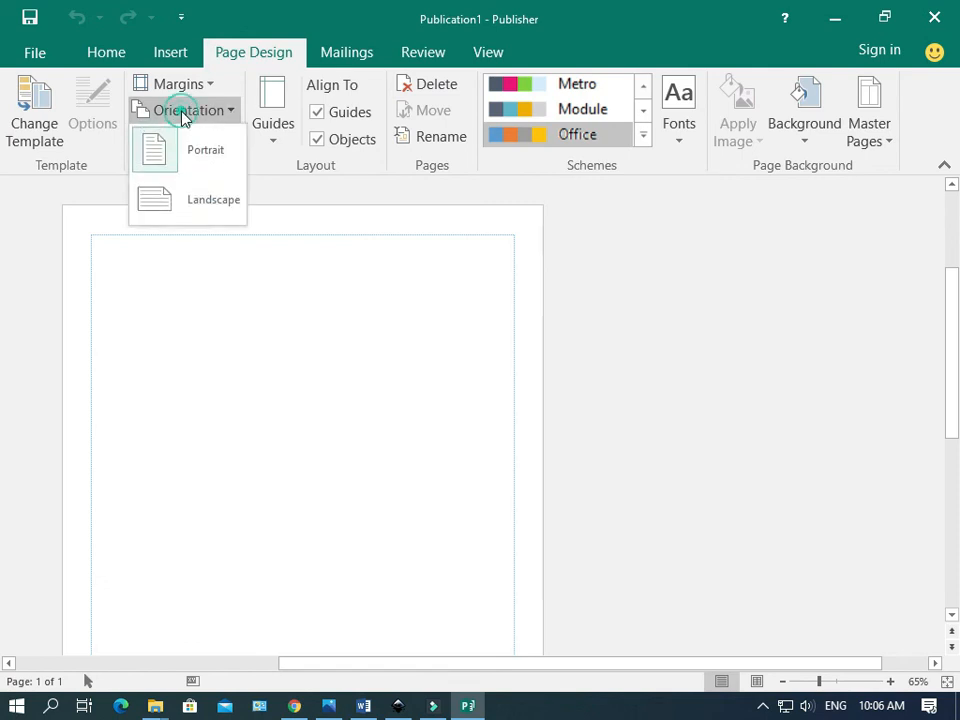
pyautogui.click(191, 208)
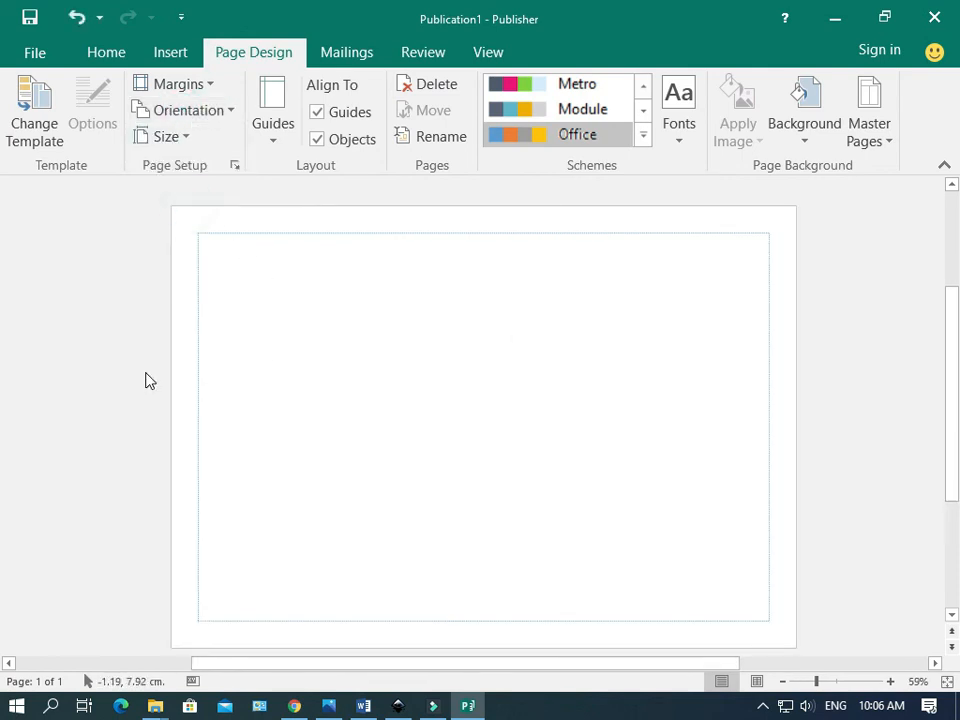
# Paste the copied fish onto the page and fit it near the centre at about 18.1 x 10.8 cm, positioned at about 6.1, 4.5 cm.
pyautogui.click(91, 386)
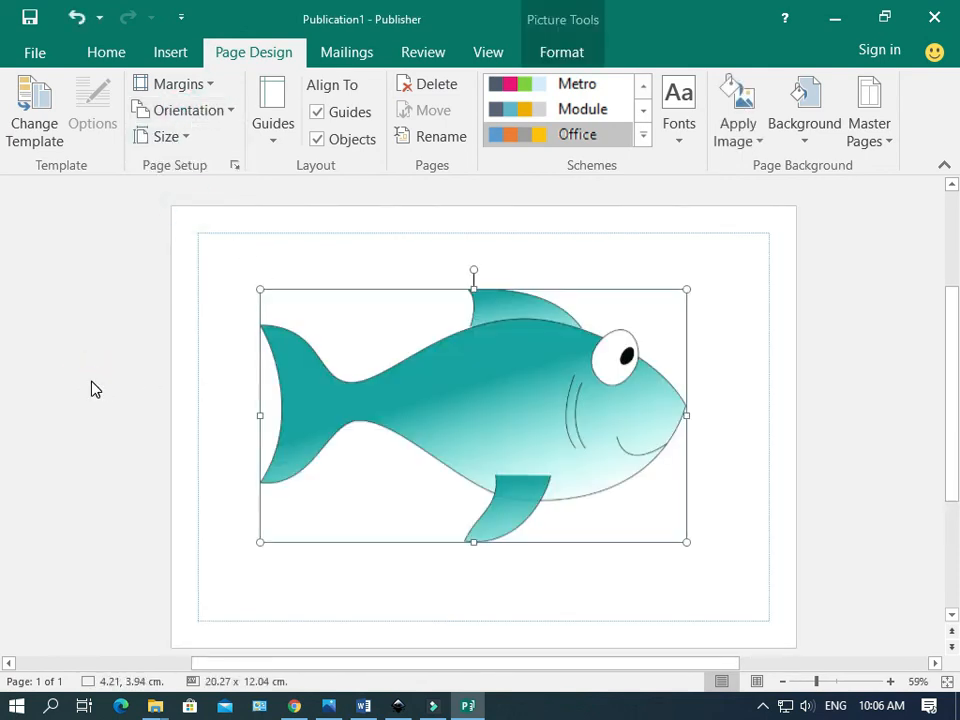
pyautogui.moveTo(260, 290); pyautogui.dragTo(305, 317)
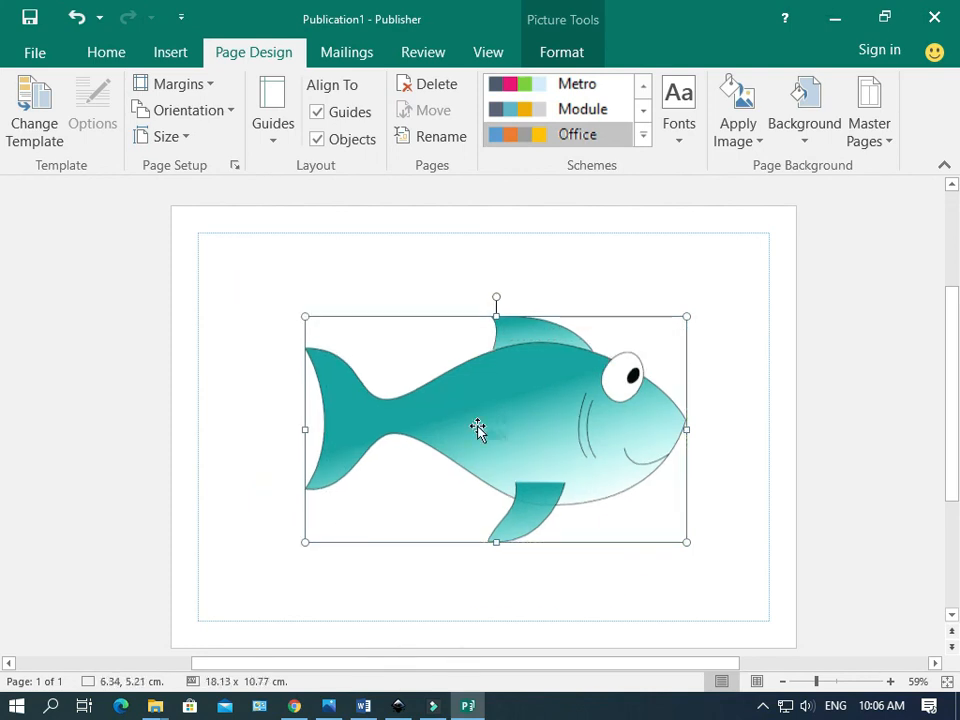
pyautogui.moveTo(476, 424); pyautogui.dragTo(473, 410)
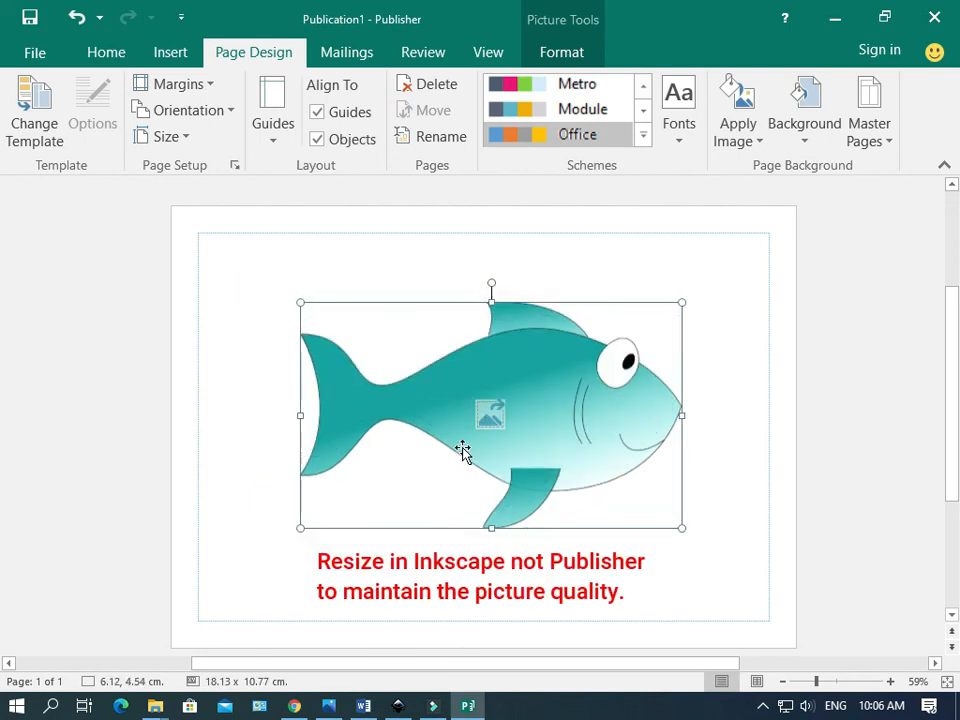
pyautogui.click(376, 268)
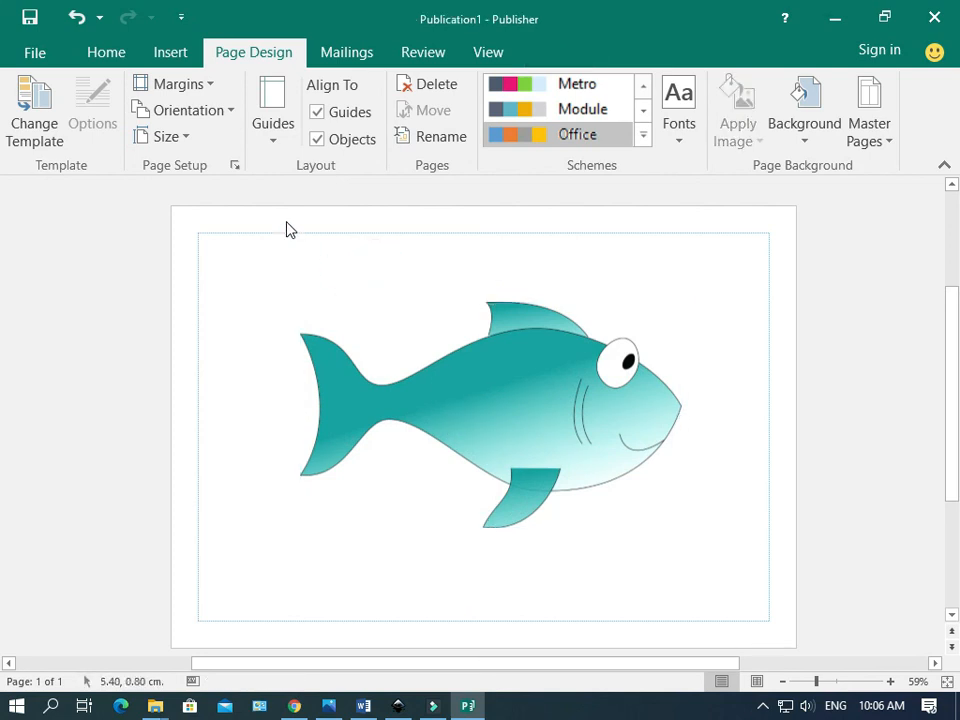